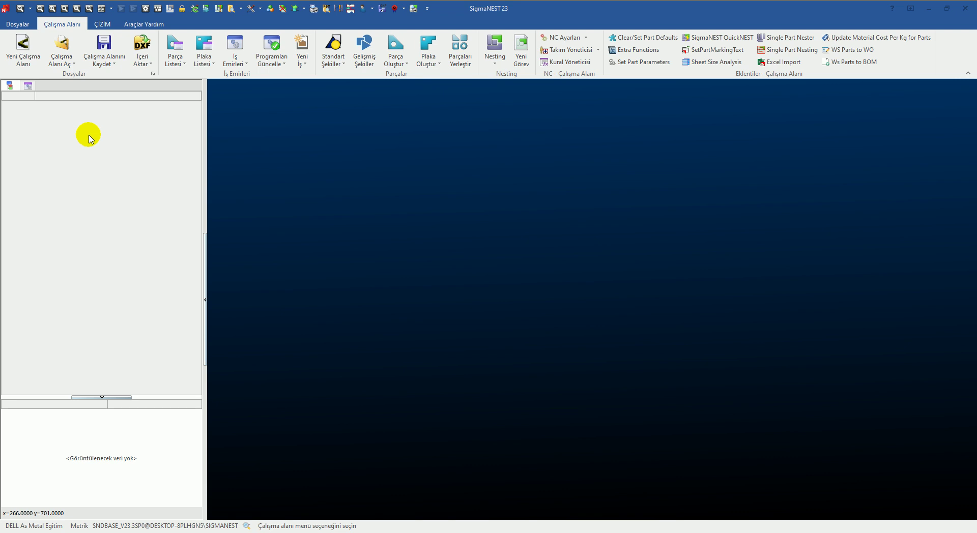
Select the DXF files SN13 through SN407 in the MM folder and open them for import
click(150, 41)
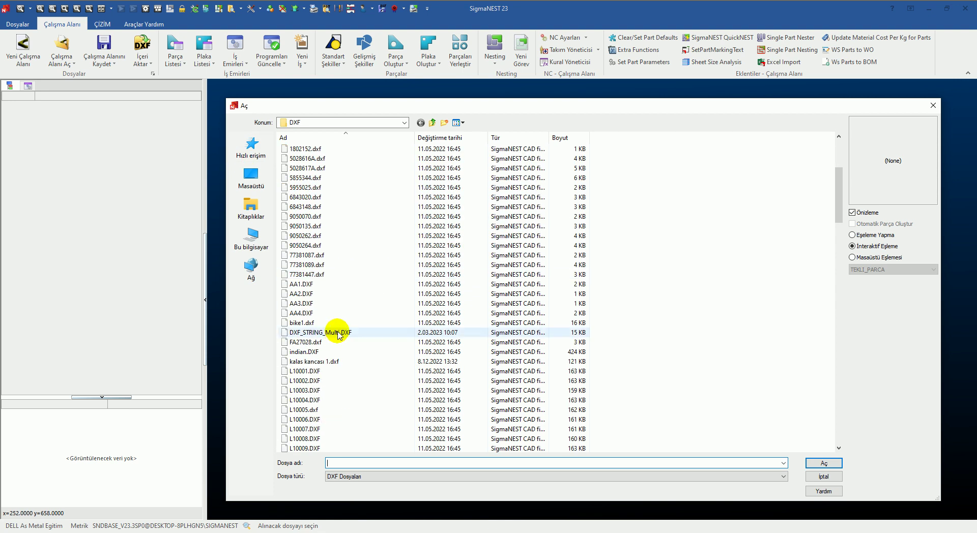
scroll(310, 356, down, 6)
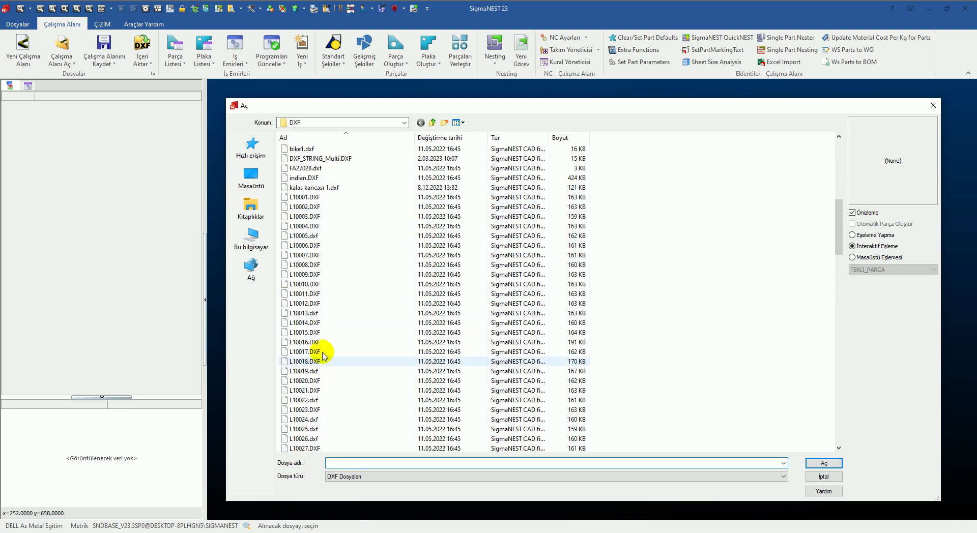
click(310, 275)
scroll(339, 253, up, 7)
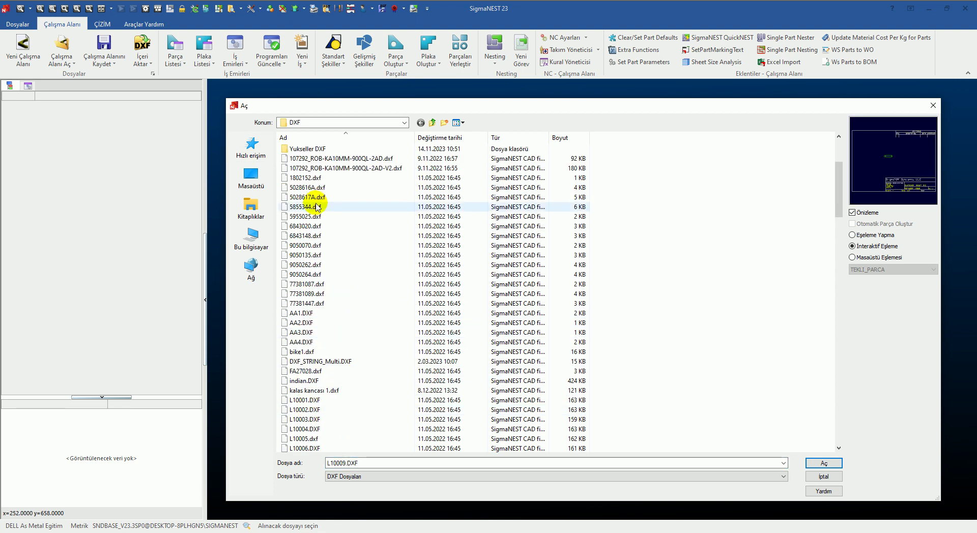
key(BackSpace)
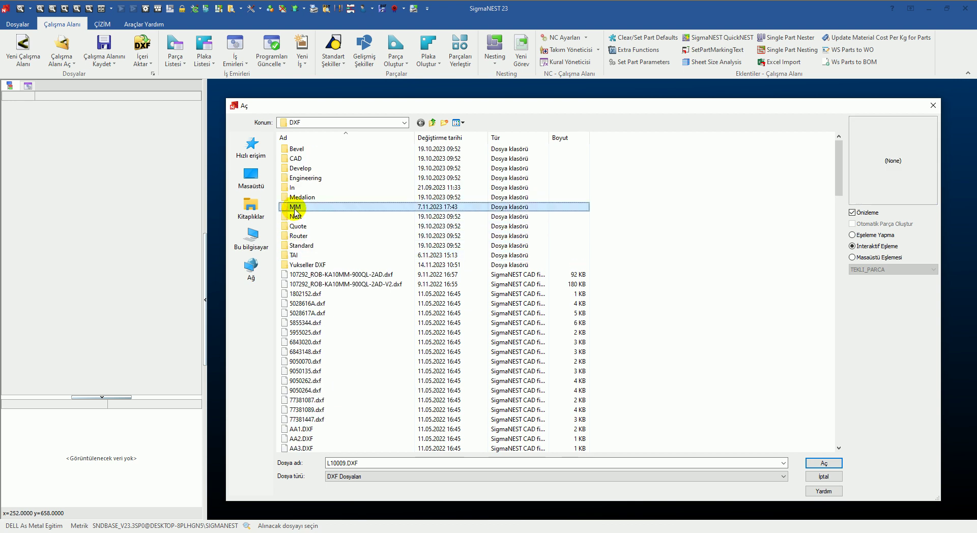
double_click(294, 217)
scroll(313, 255, down, 7)
click(322, 304)
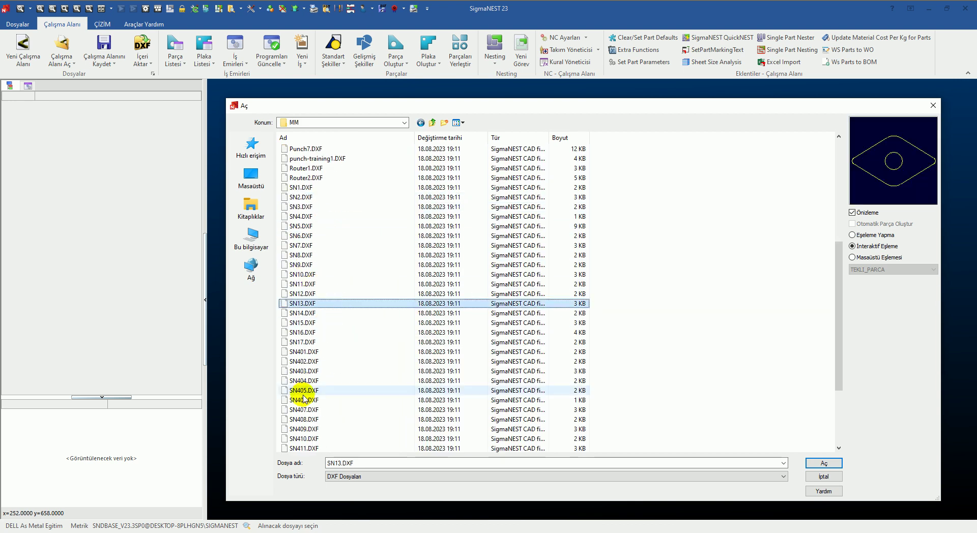
shift+click(326, 409)
click(823, 463)
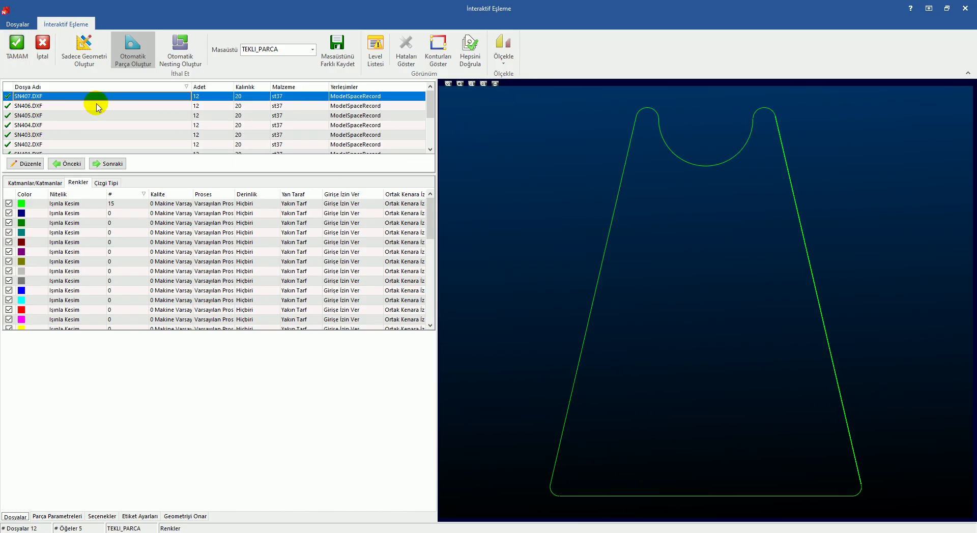
Accept the mapped part list (quantity 12, thickness 20, st37) to import the parts
click(17, 46)
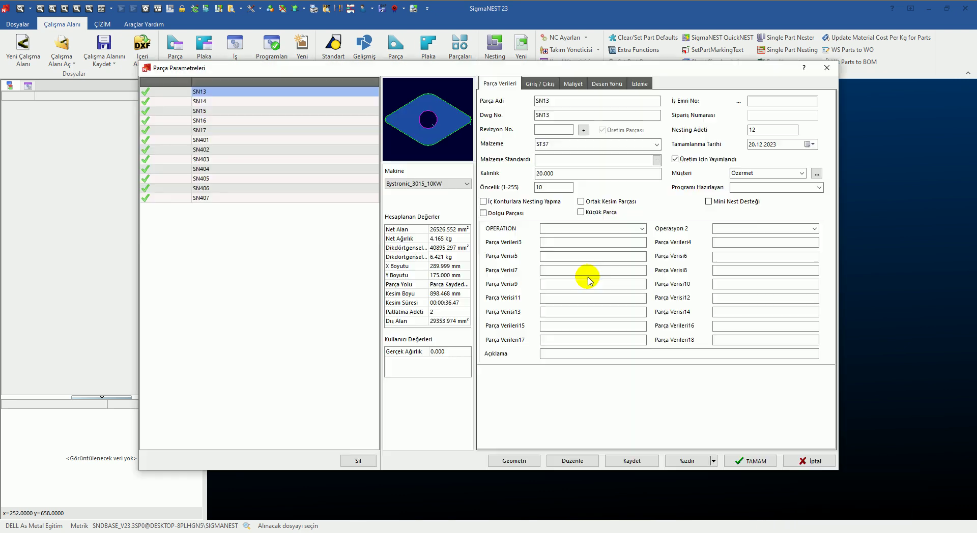
Give all parts work order ISNO_444 and thickness 8 instead of 20, then check SN16
click(855, 496)
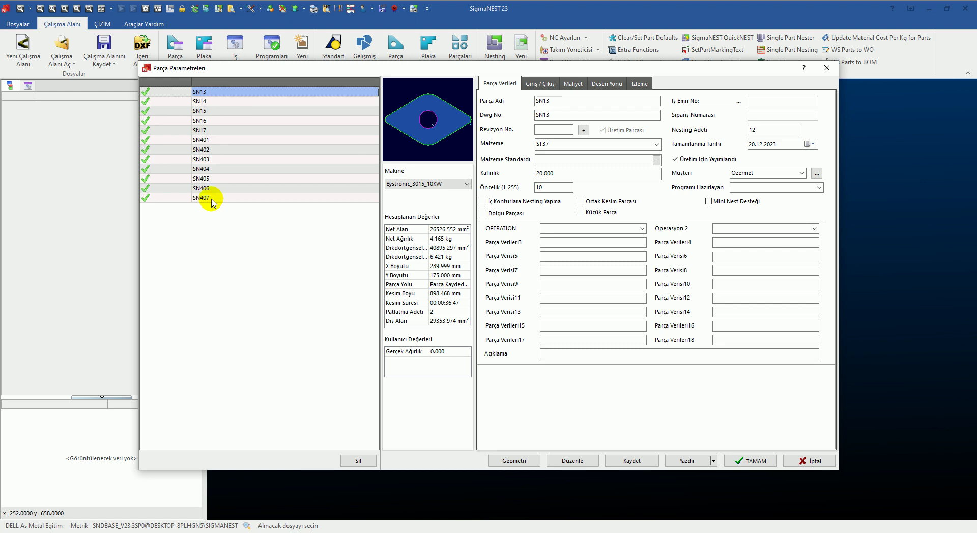
click(774, 101)
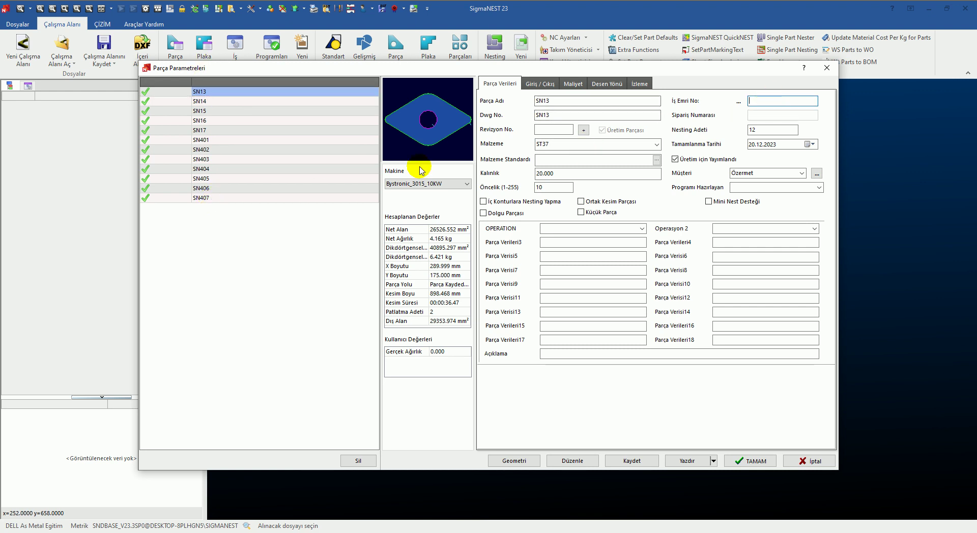
shift+click(206, 199)
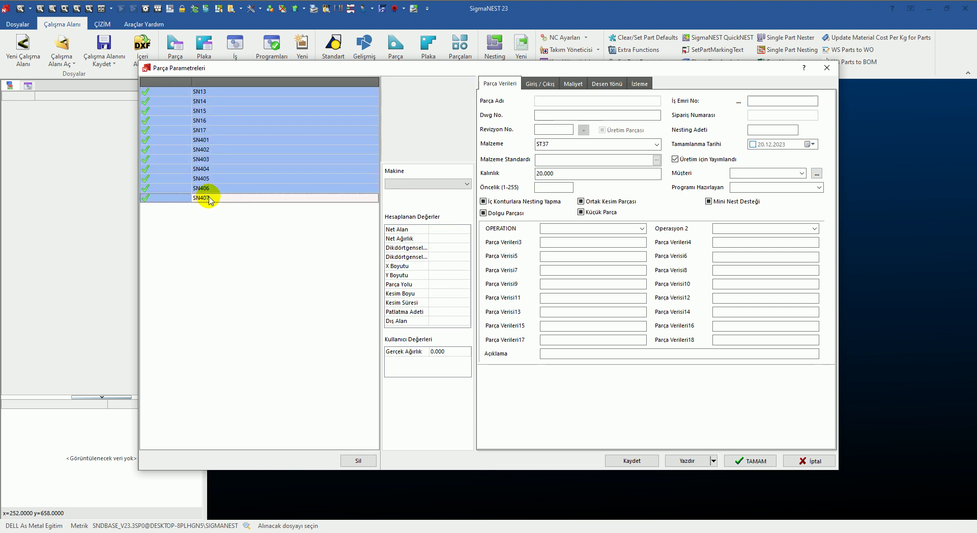
click(759, 100)
text(ISNO_444)
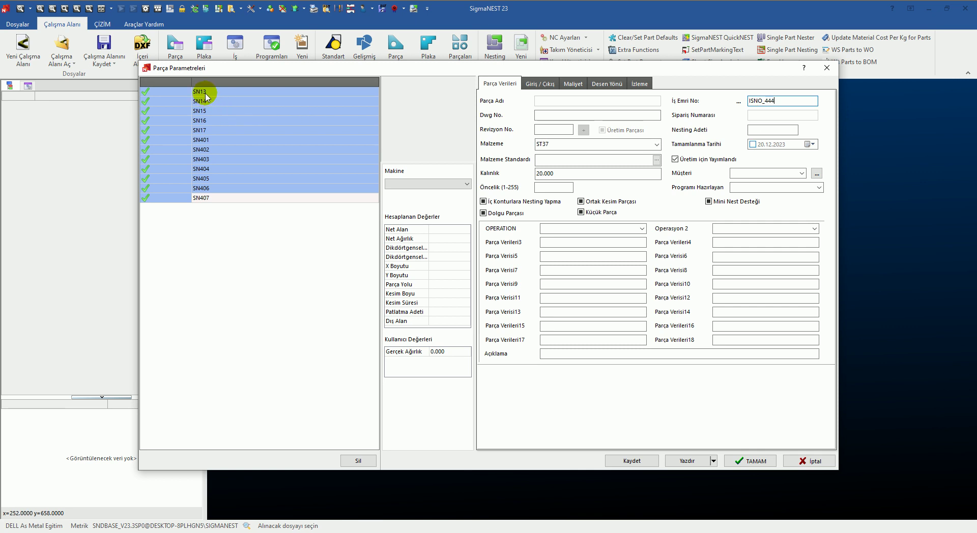
double_click(554, 173)
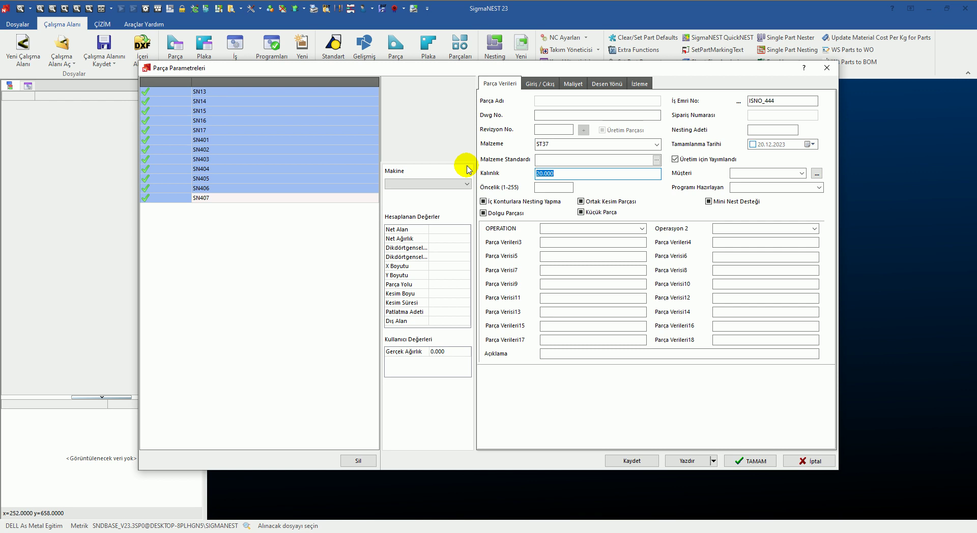
text(8)
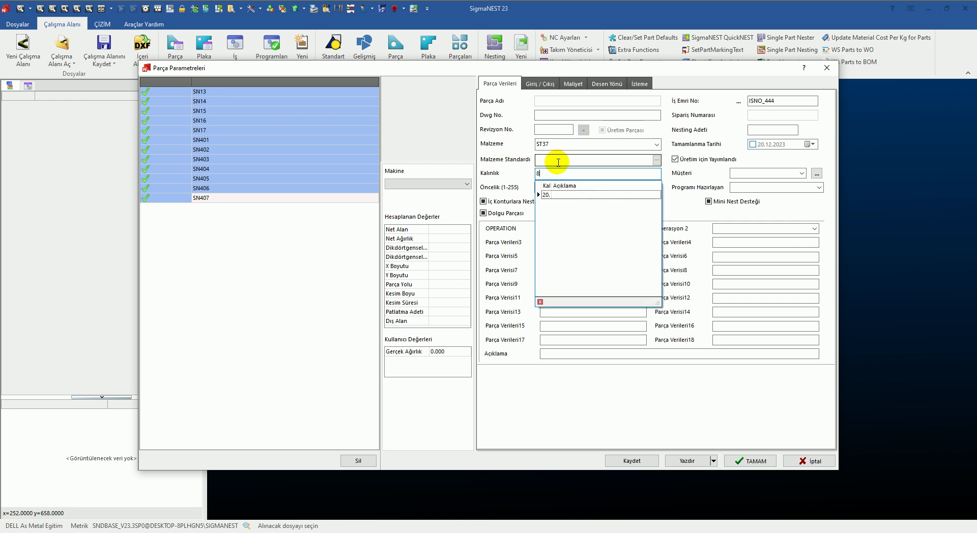
click(207, 93)
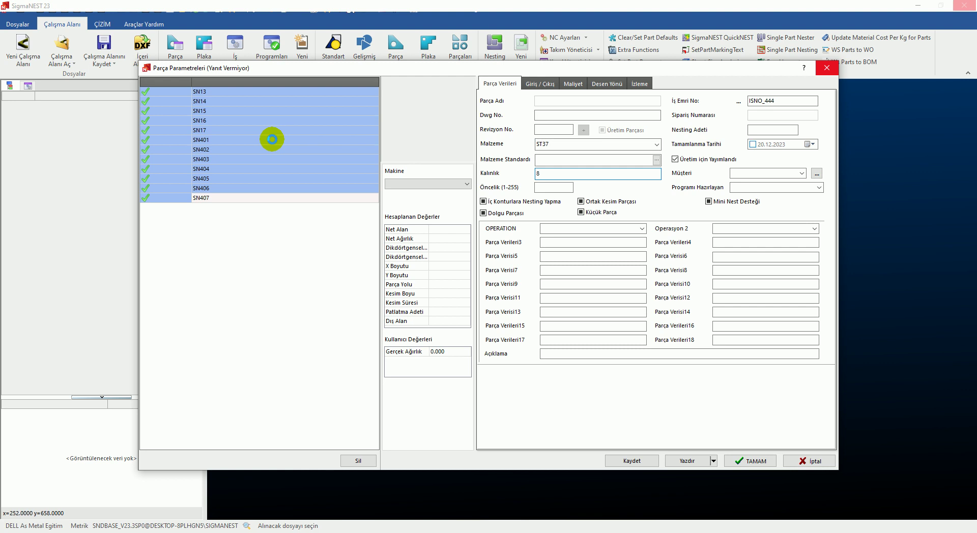
click(261, 120)
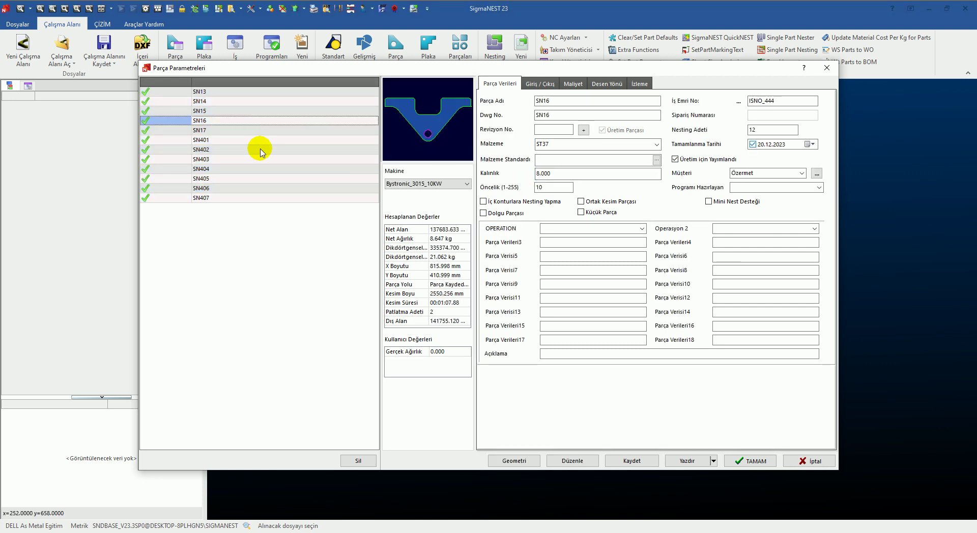
click(261, 150)
Set the company's tax rate to Tax Exempt and continue to saving the parts
click(629, 461)
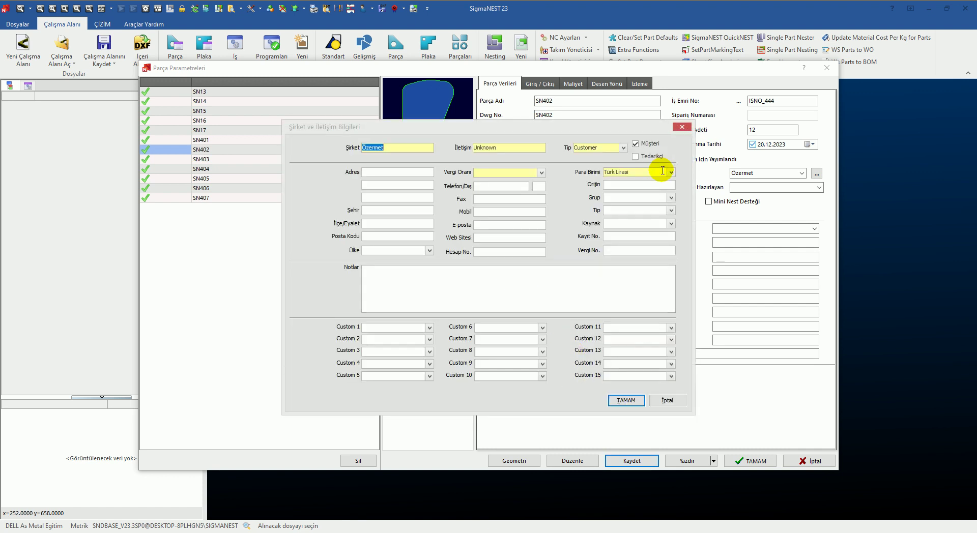
click(626, 400)
click(541, 173)
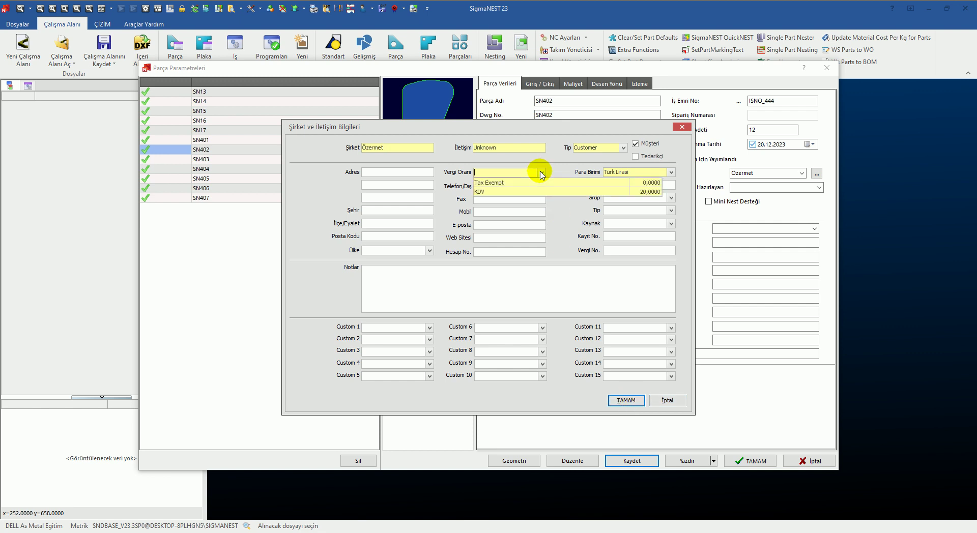
click(505, 184)
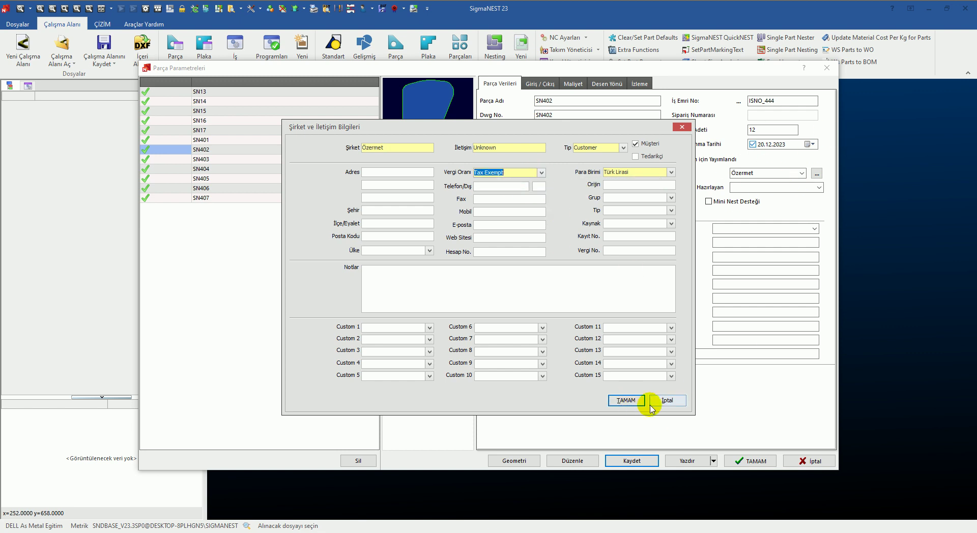
click(623, 400)
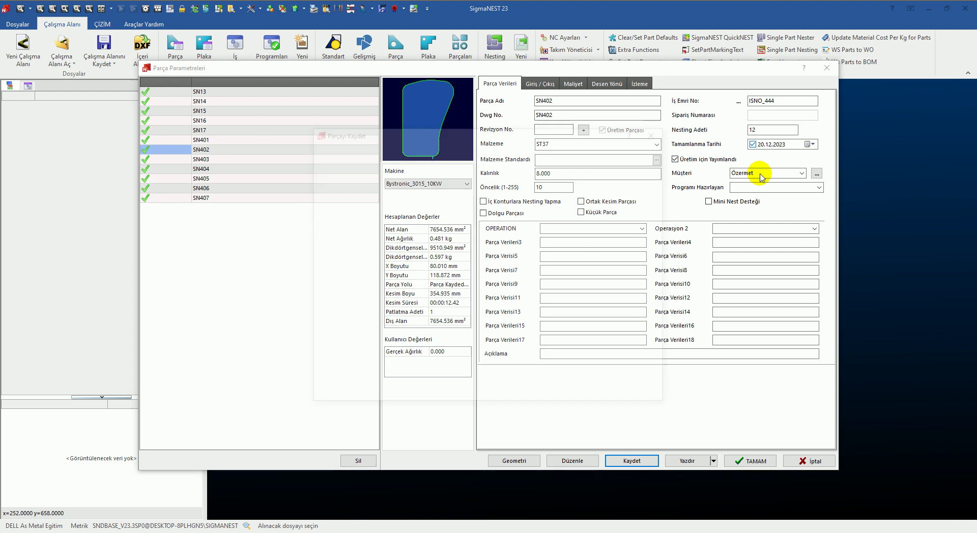
key(Return)
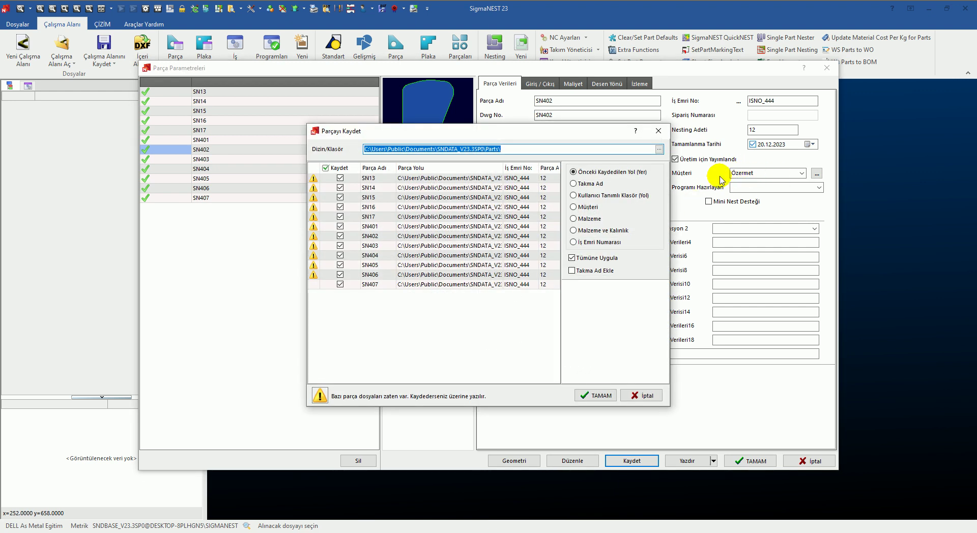
Widen the save list's path column and try customer, material and work-order folder options
mouse_move(493, 135)
mouse_down()
mouse_move(555, 126)
mouse_move(422, 140)
mouse_up()
click(571, 140)
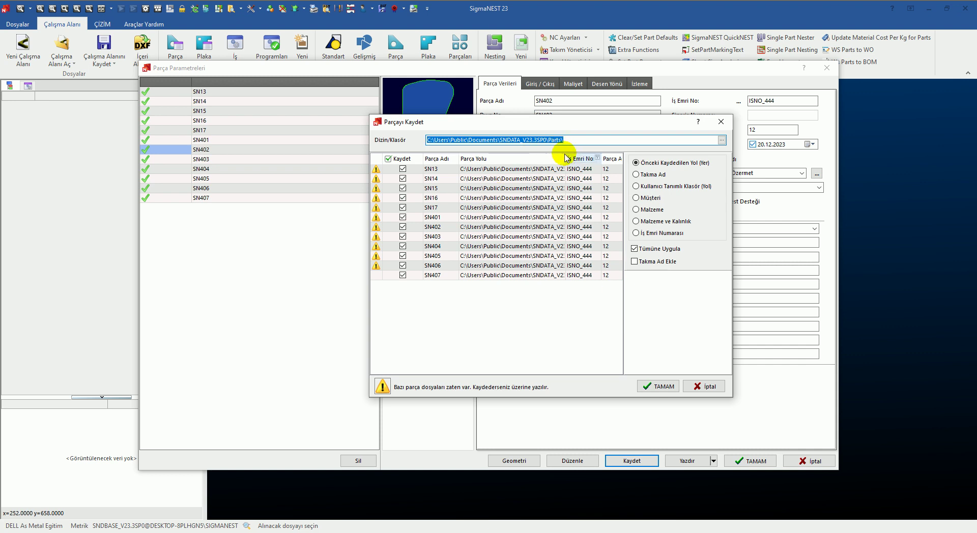
drag(565, 157, 575, 157)
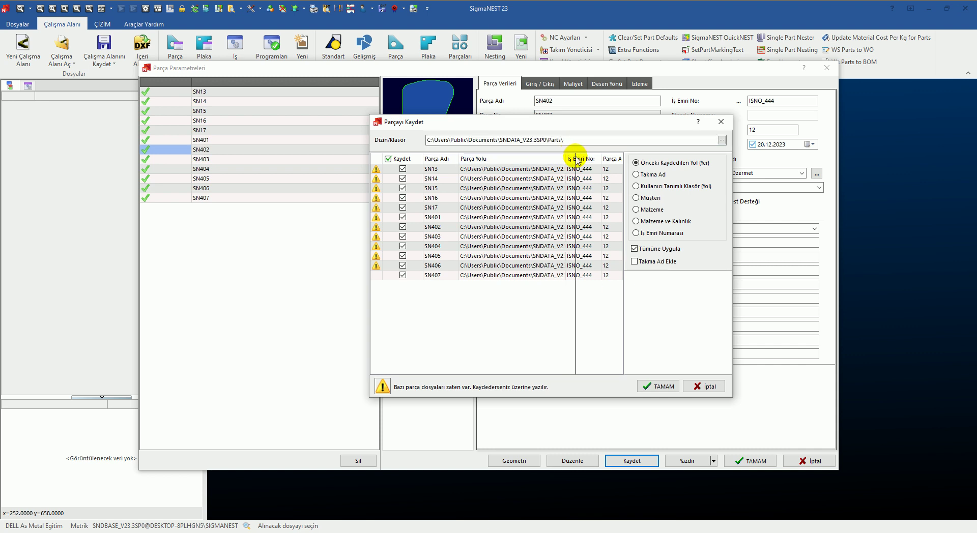
click(636, 198)
click(496, 178)
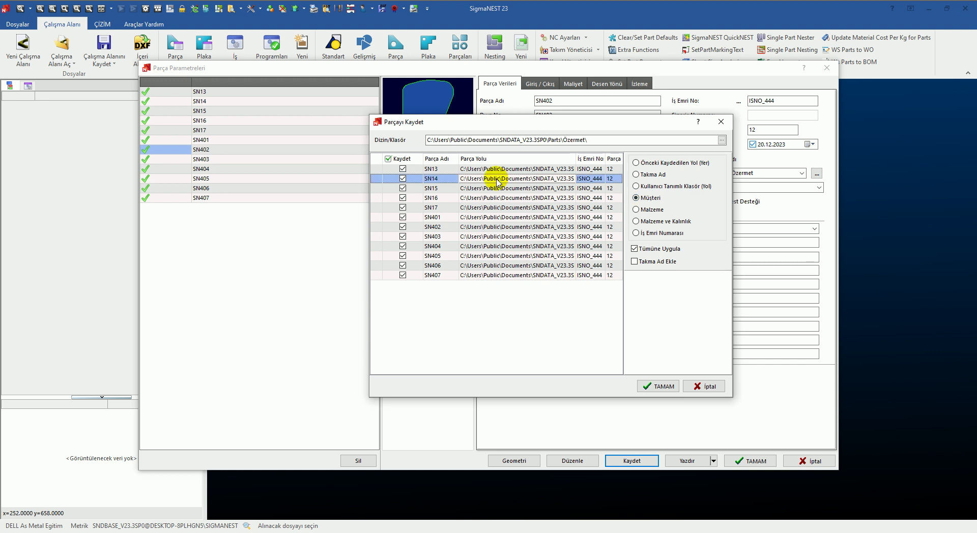
click(506, 246)
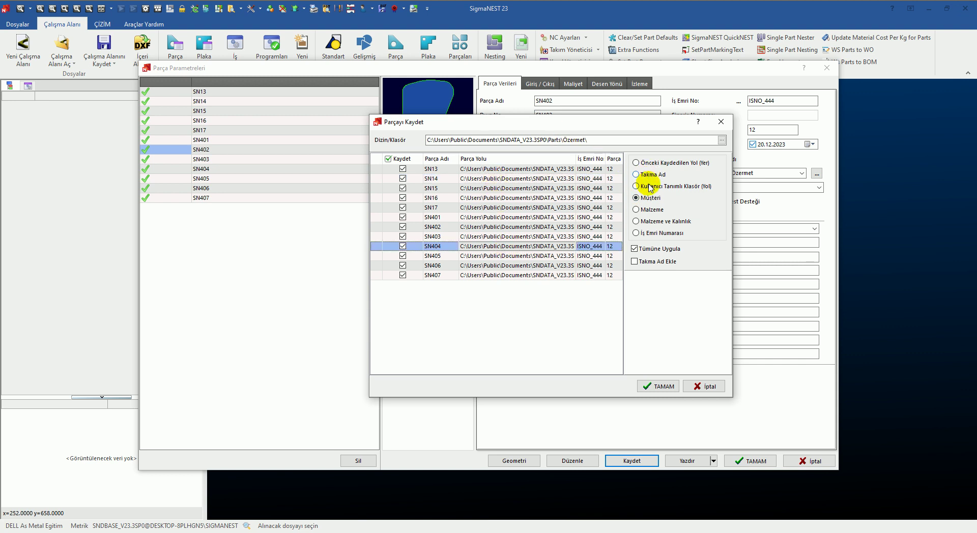
click(650, 211)
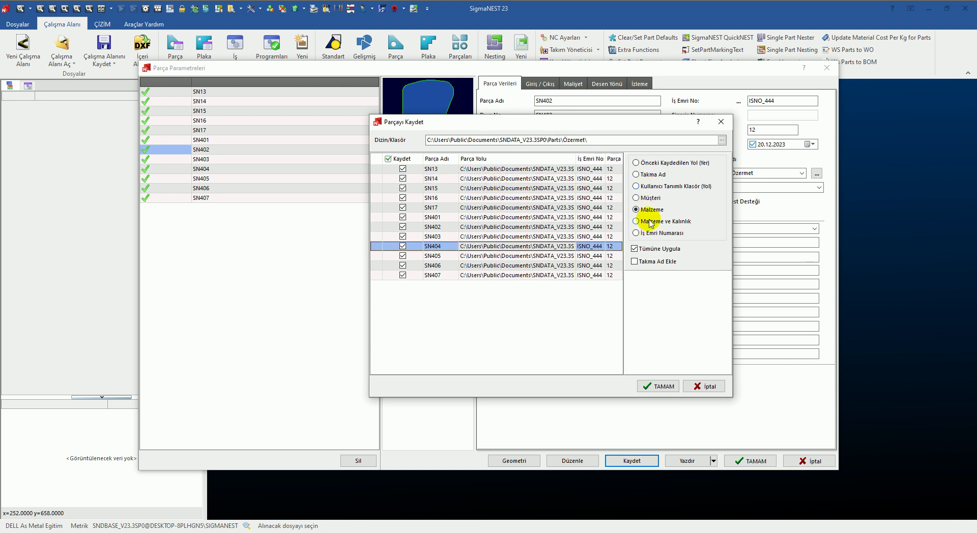
click(650, 234)
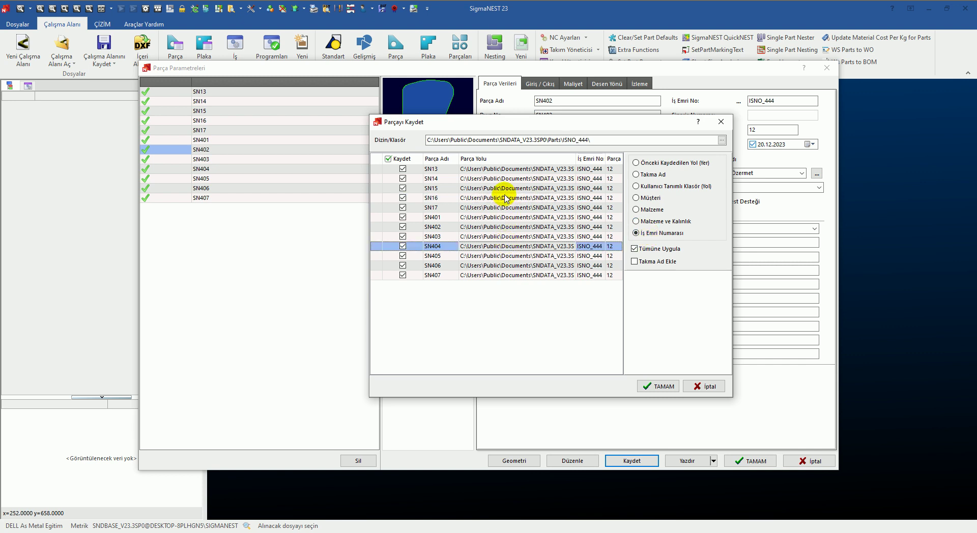
Return to the previous save folder, review the listed parts, and save SN13–SN407
drag(506, 198, 514, 236)
click(645, 162)
drag(509, 179, 502, 247)
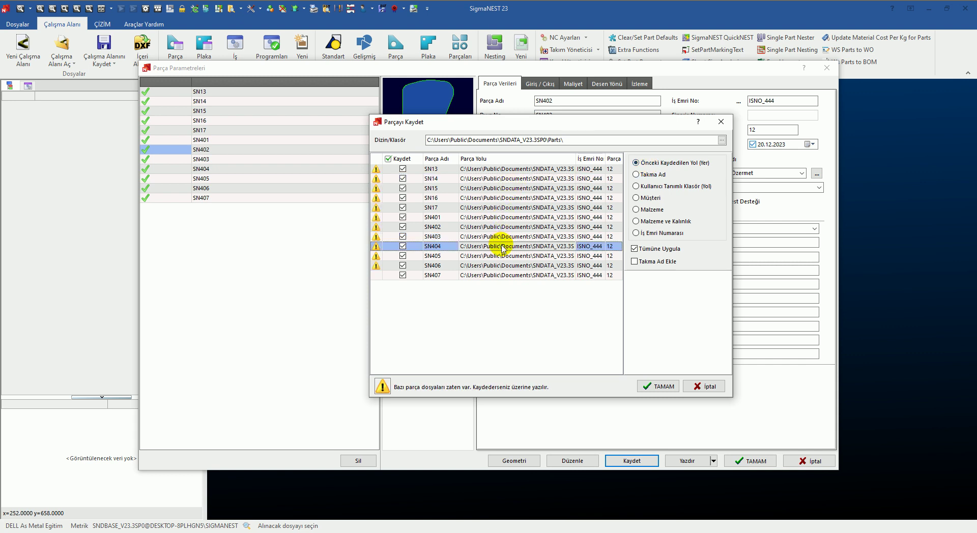
click(510, 188)
drag(585, 140, 427, 140)
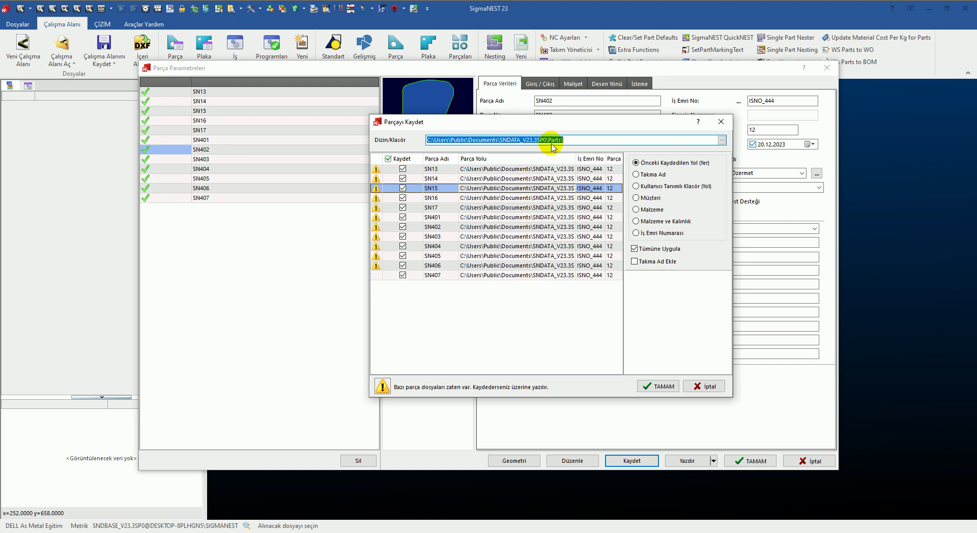
click(477, 170)
click(476, 188)
click(470, 237)
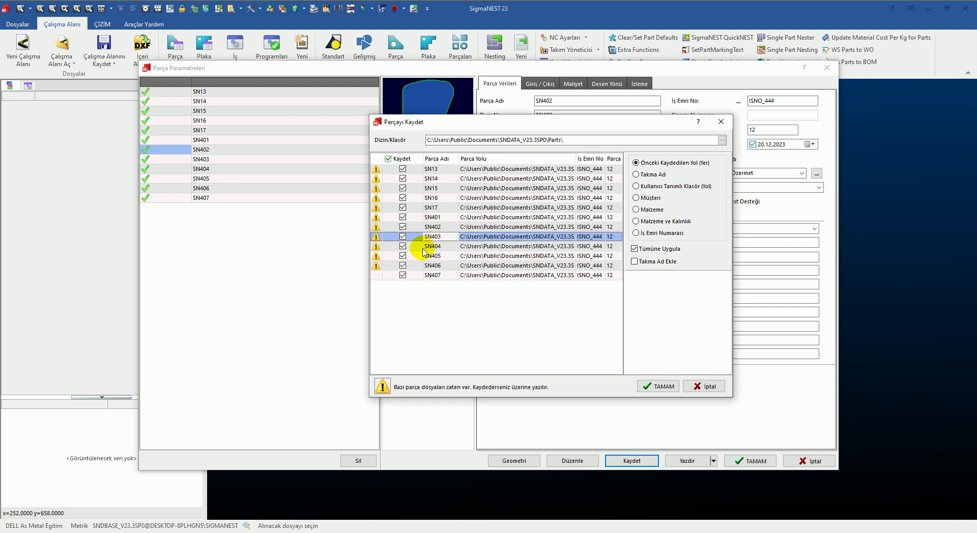
click(378, 247)
click(377, 275)
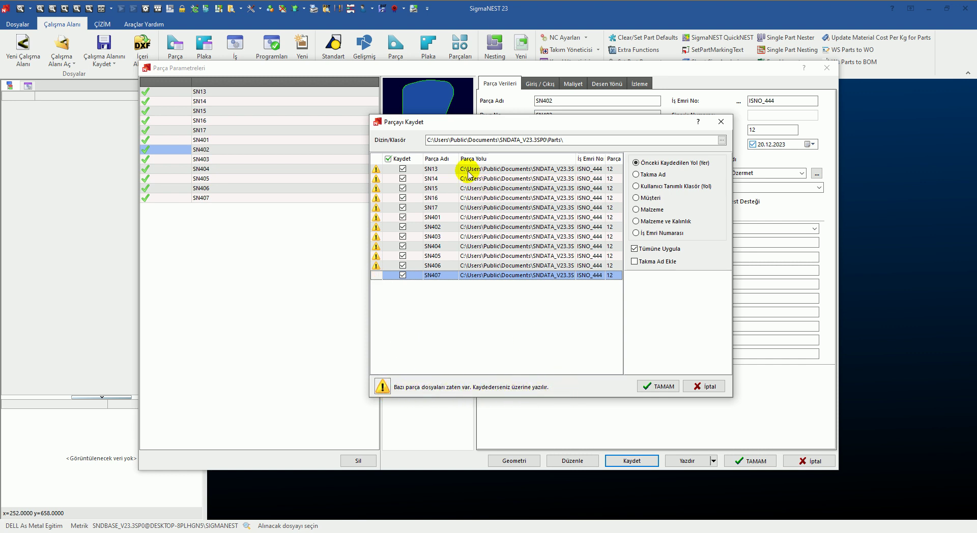
click(665, 387)
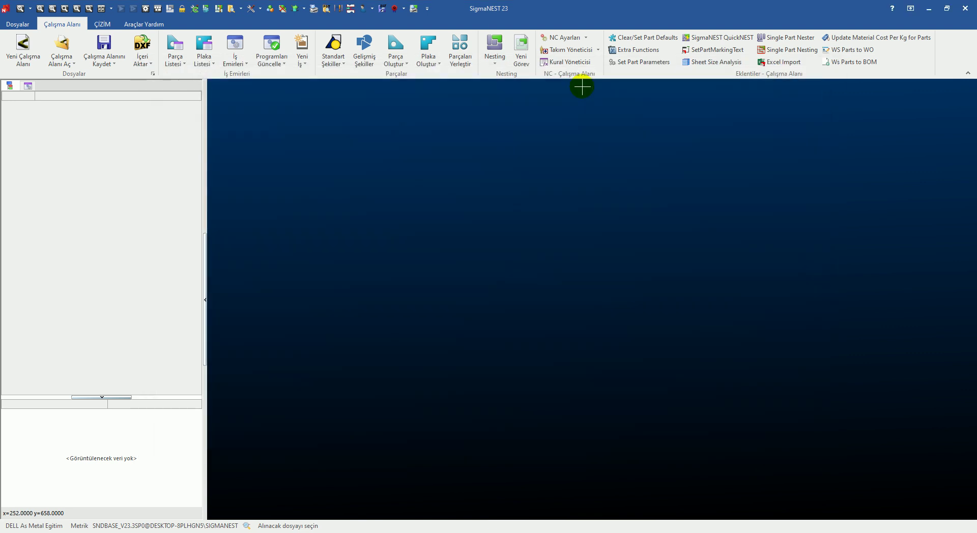
Load the twelve st37 8 mm parts into the workspace and open the İş Emirleri list
click(450, 60)
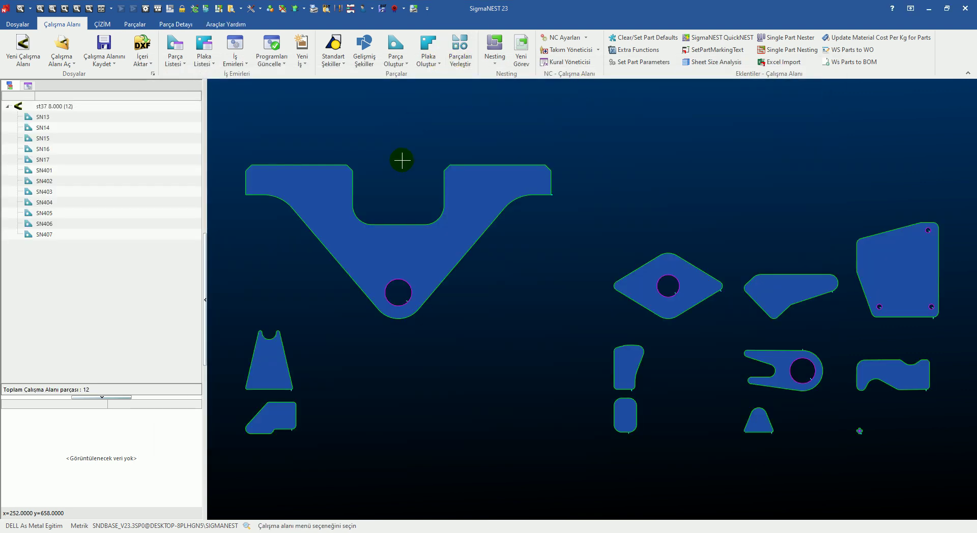
scroll(340, 183, down, 2)
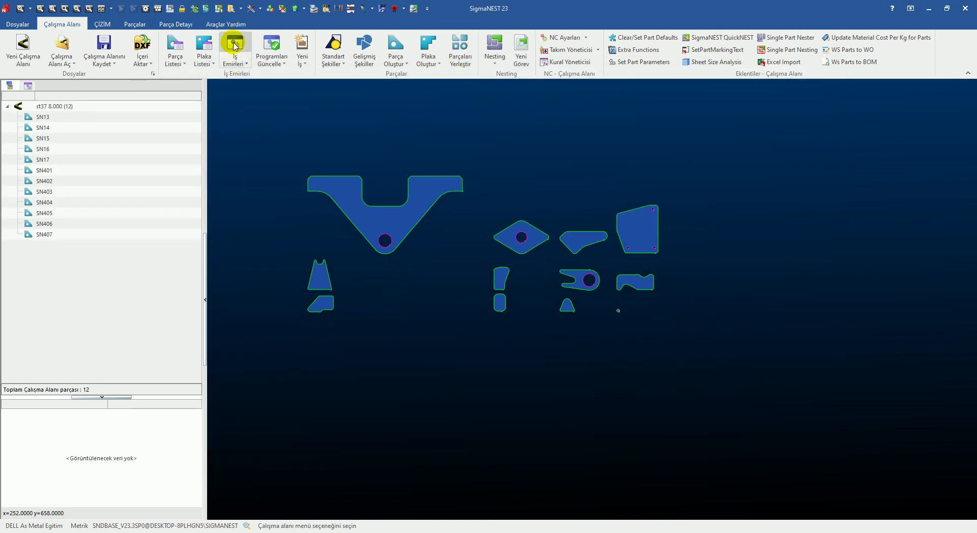
click(234, 63)
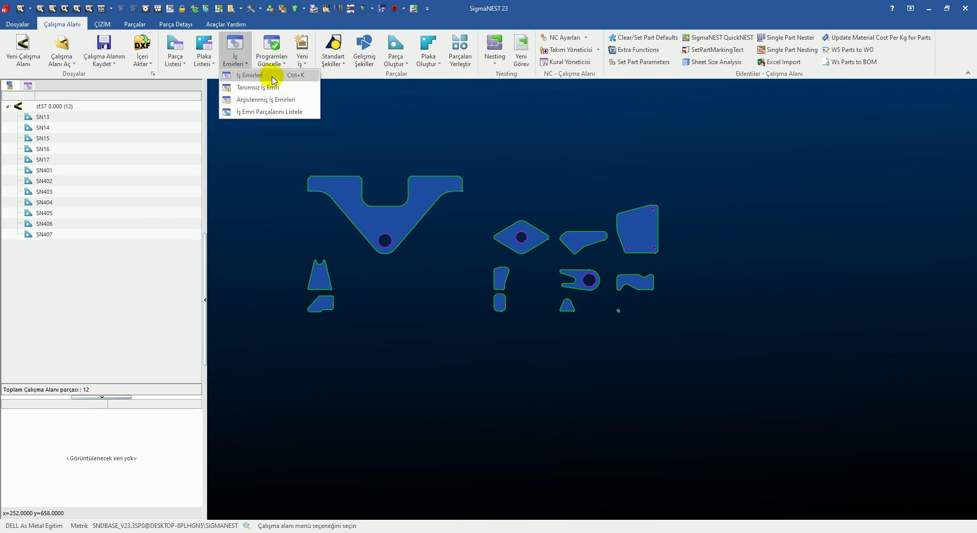
click(274, 80)
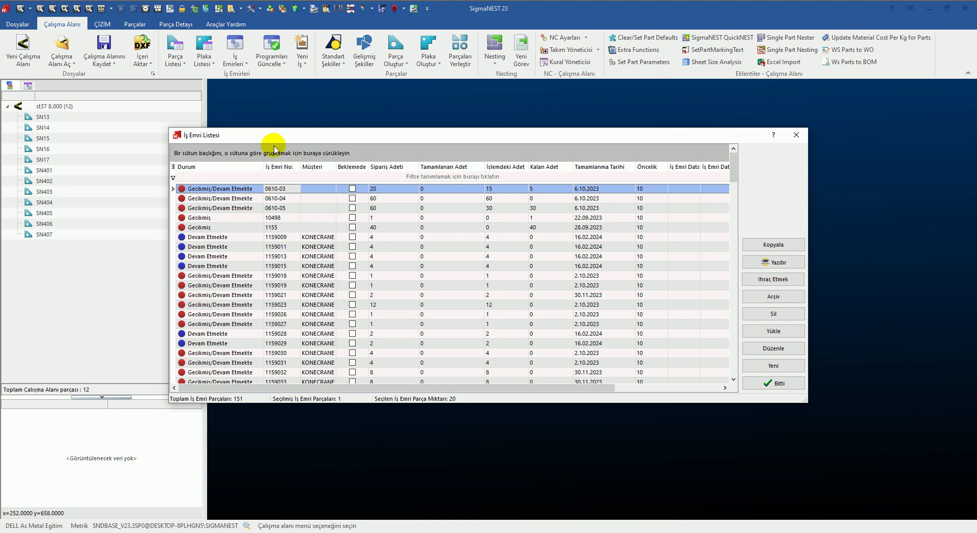
mouse_move(312, 166)
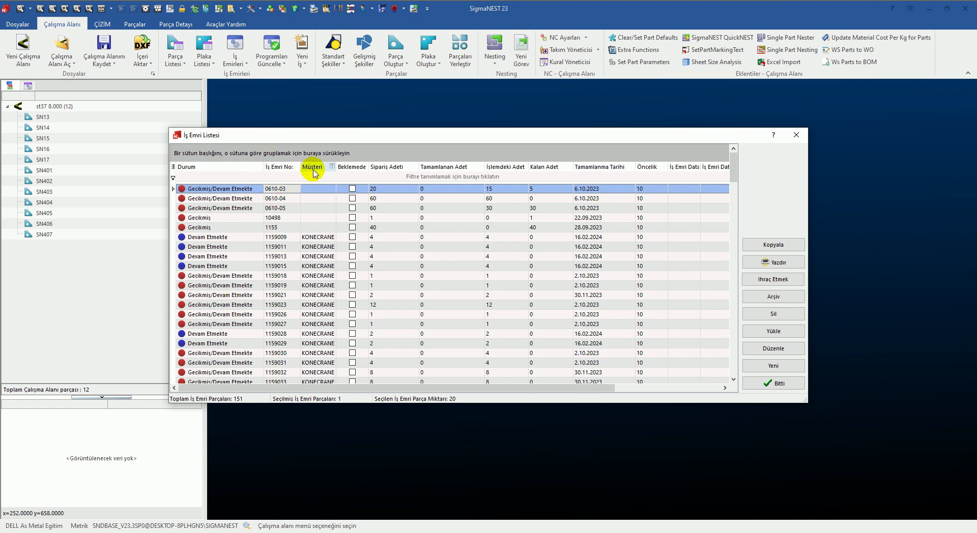
Filter the work order list by 'ISNO' and select ISNO_444
drag(299, 167, 313, 167)
scroll(292, 221, down, 10)
scroll(293, 234, down, 5)
scroll(290, 236, down, 5)
scroll(295, 249, down, 5)
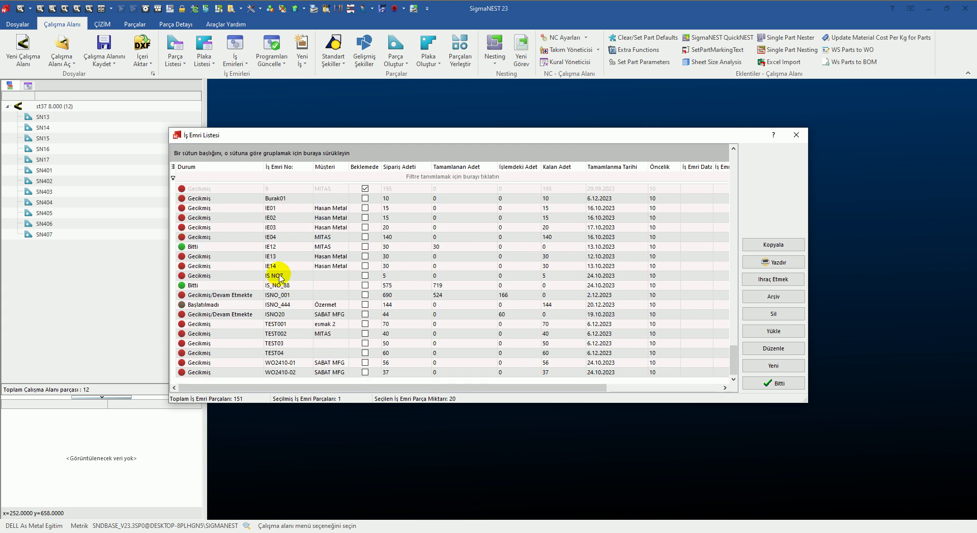
click(277, 177)
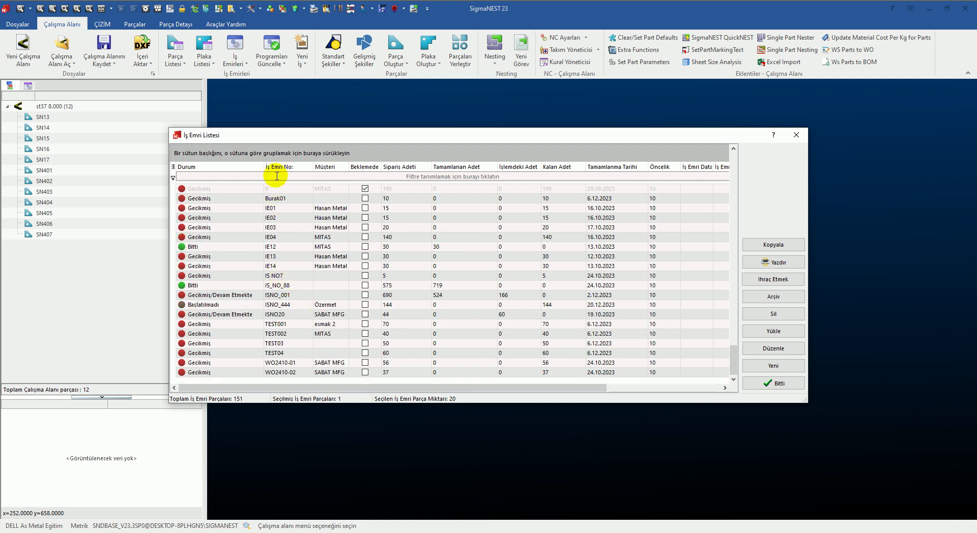
text(ISNO_)
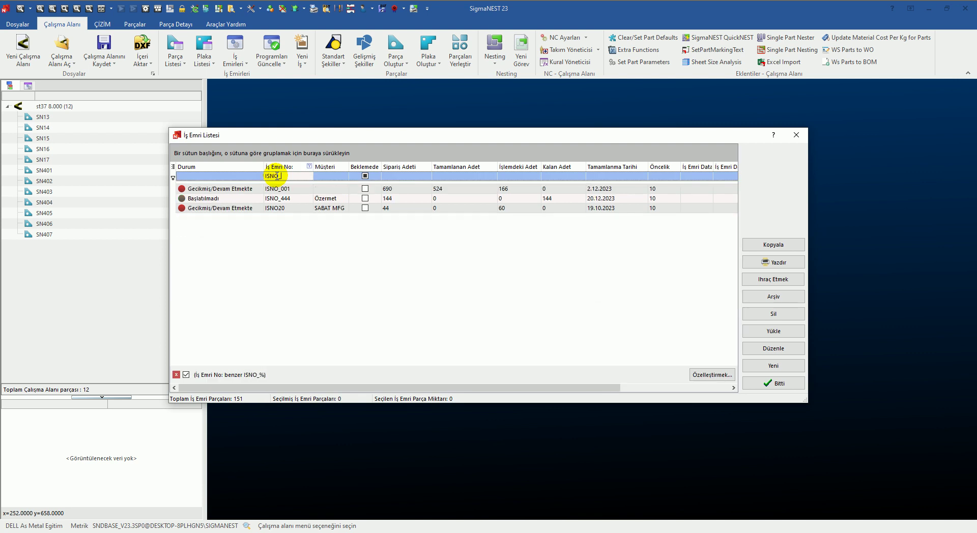
click(235, 198)
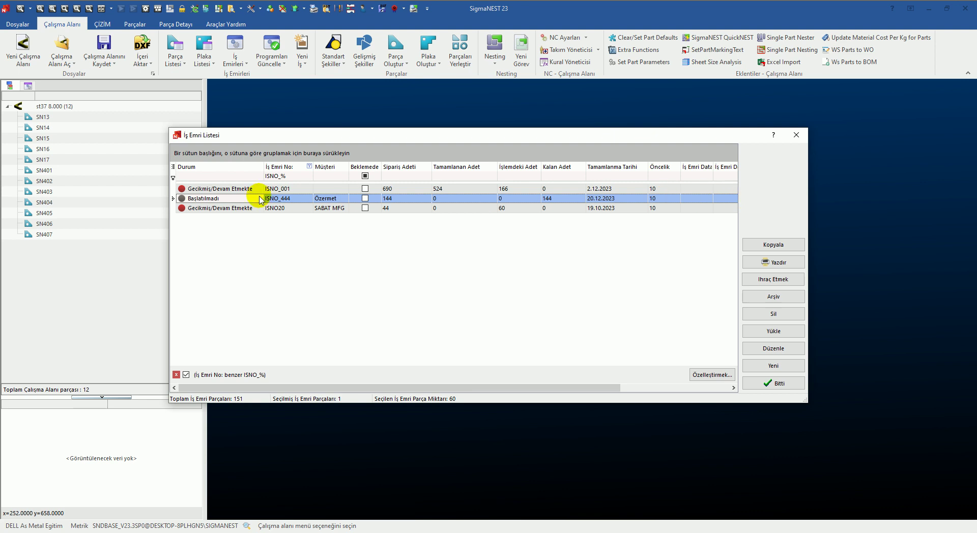
Browse ISNO_444's parts such as SN13, SN15, SN402 and SN403, then close both dialogs
click(272, 207)
click(274, 226)
click(275, 245)
click(276, 265)
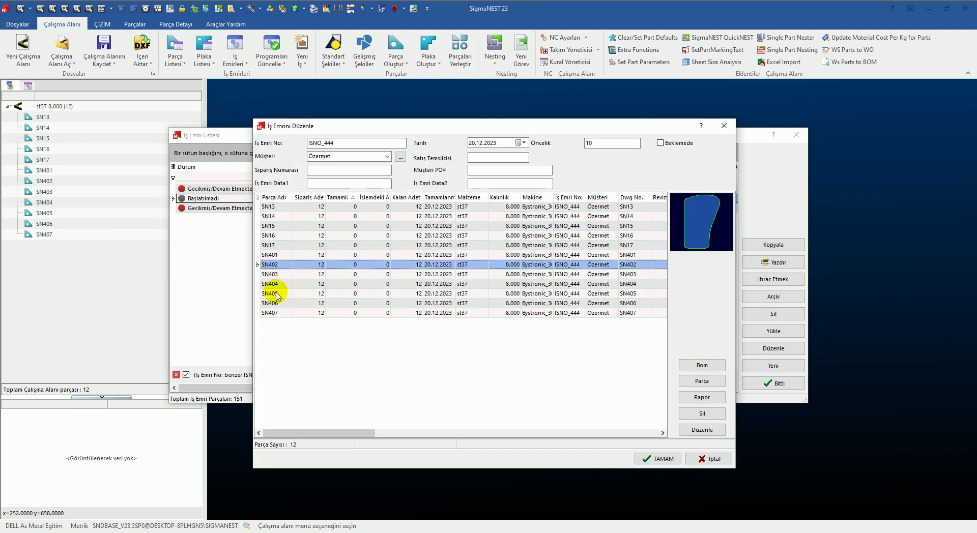
click(270, 304)
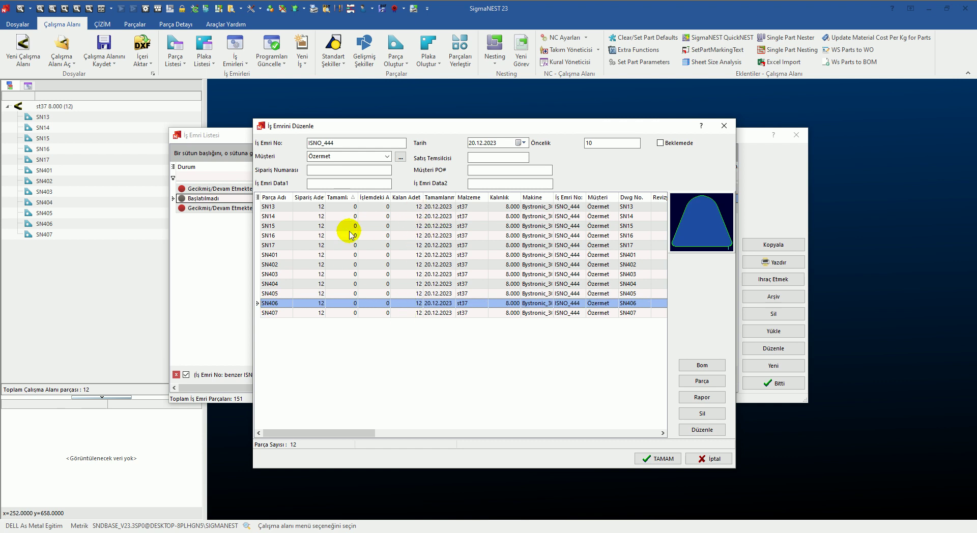
click(318, 226)
click(316, 245)
click(329, 274)
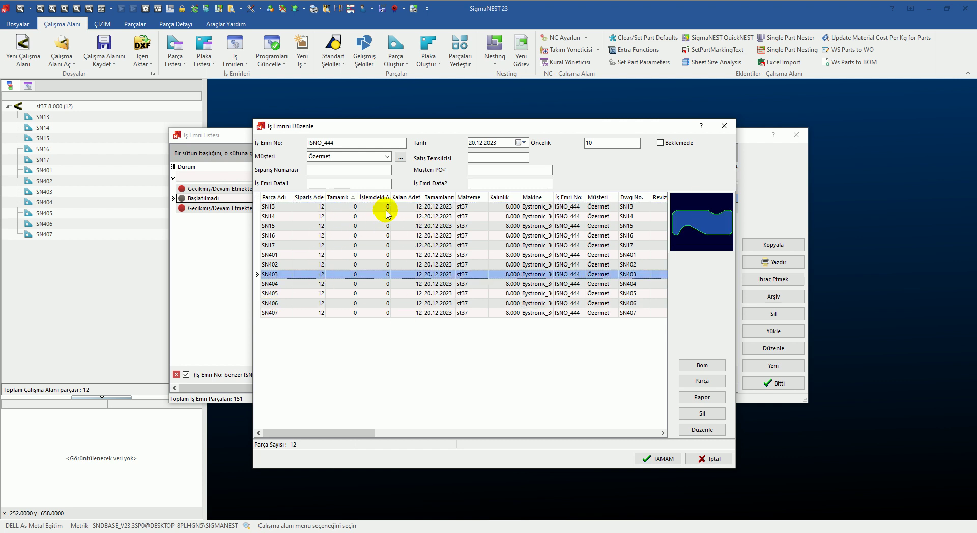
click(392, 206)
drag(423, 198, 444, 197)
click(724, 126)
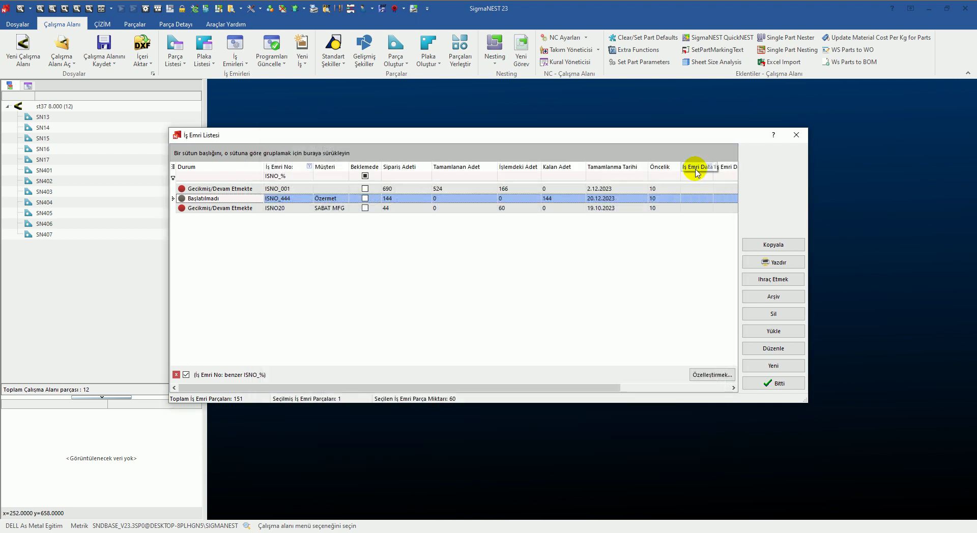
click(797, 135)
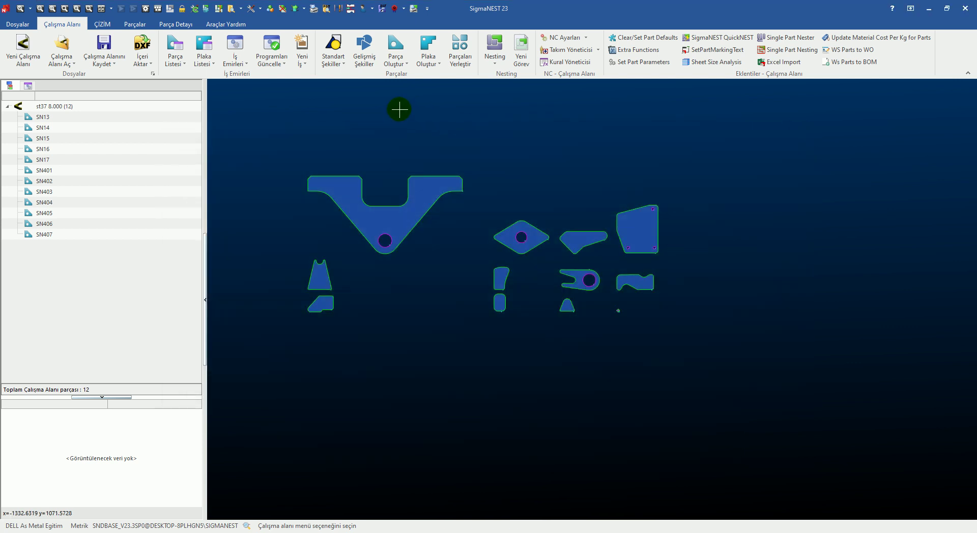
Check that part SN403's work order number is ISNO_444
scroll(281, 136, down, 2)
scroll(251, 138, up, 2)
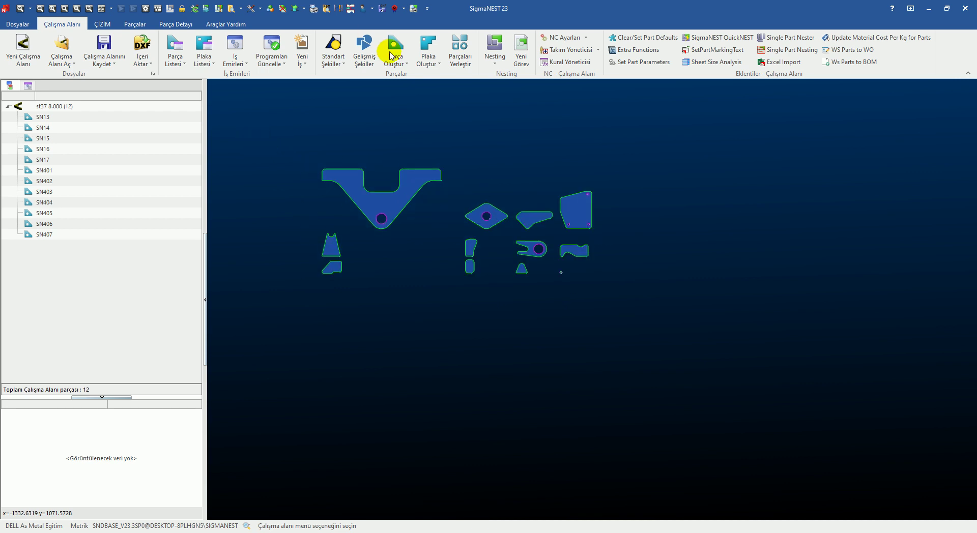
click(38, 191)
click(126, 441)
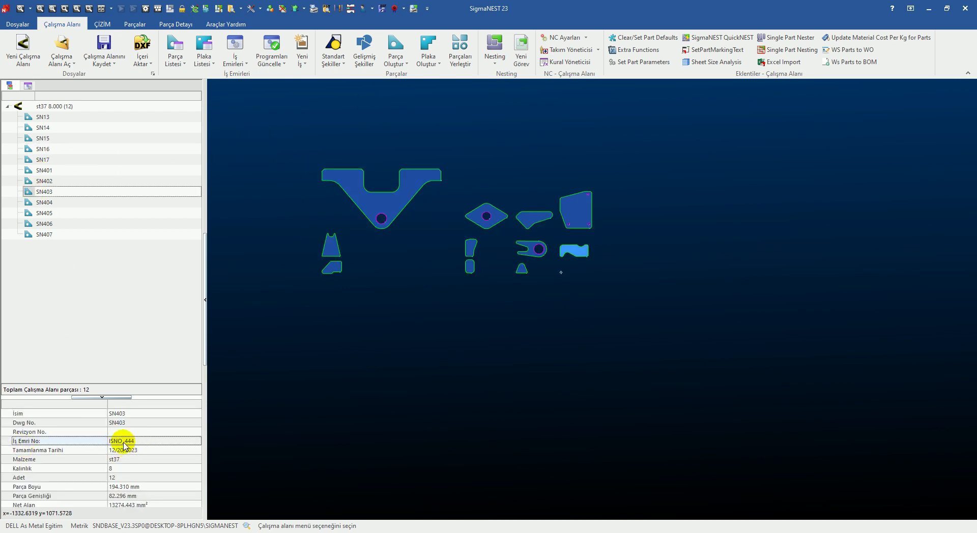
scroll(349, 235, down, 2)
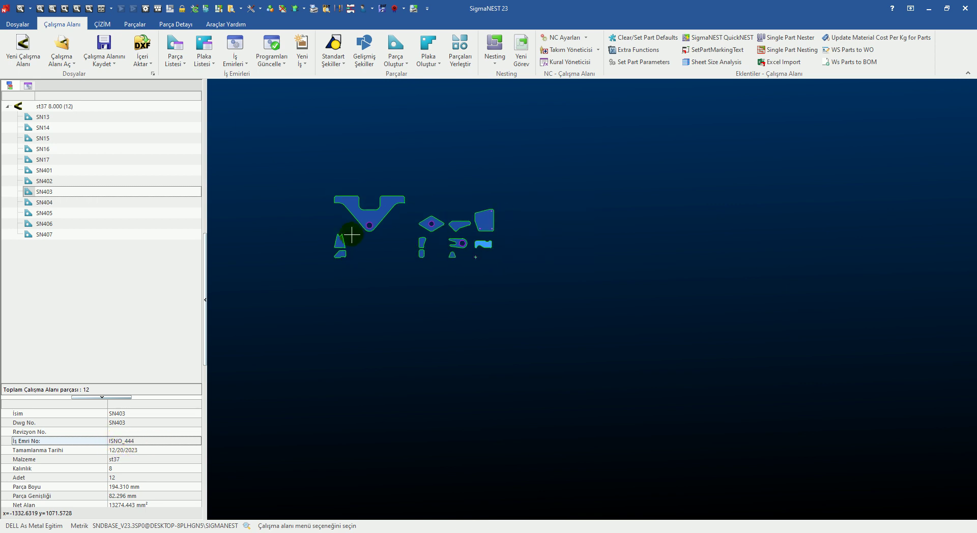
scroll(344, 197, up, 2)
Import the eight DXF drawings SN410 through SN417
click(143, 44)
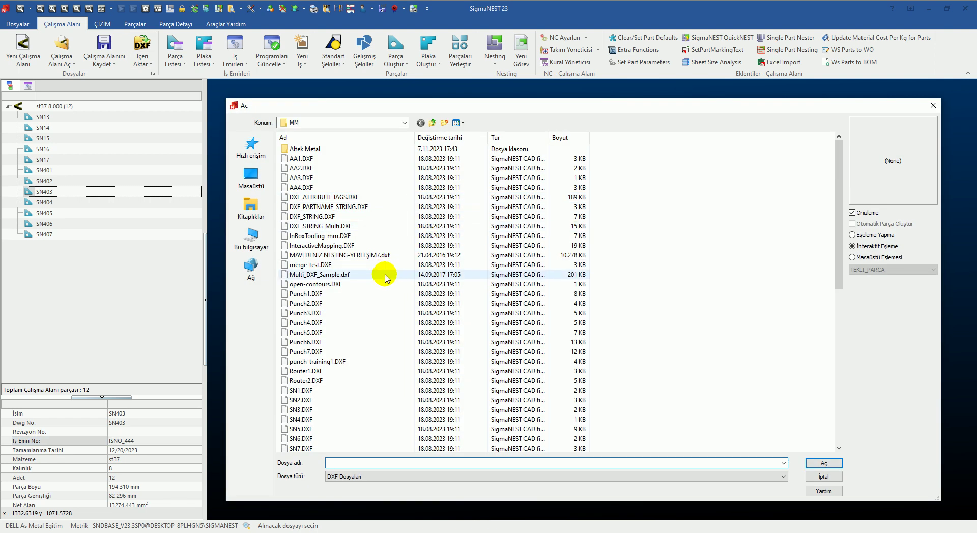
scroll(382, 273, down, 5)
scroll(306, 213, up, 5)
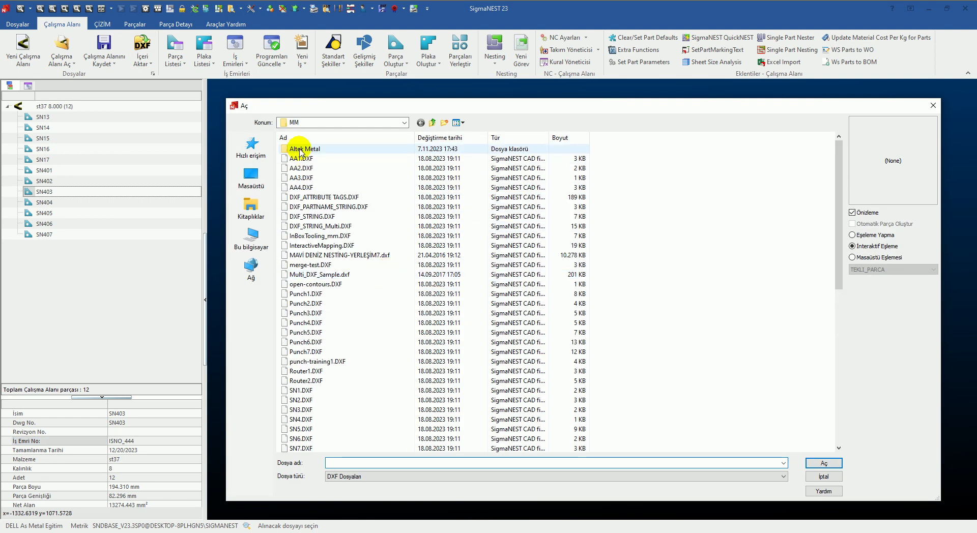
scroll(331, 356, down, 10)
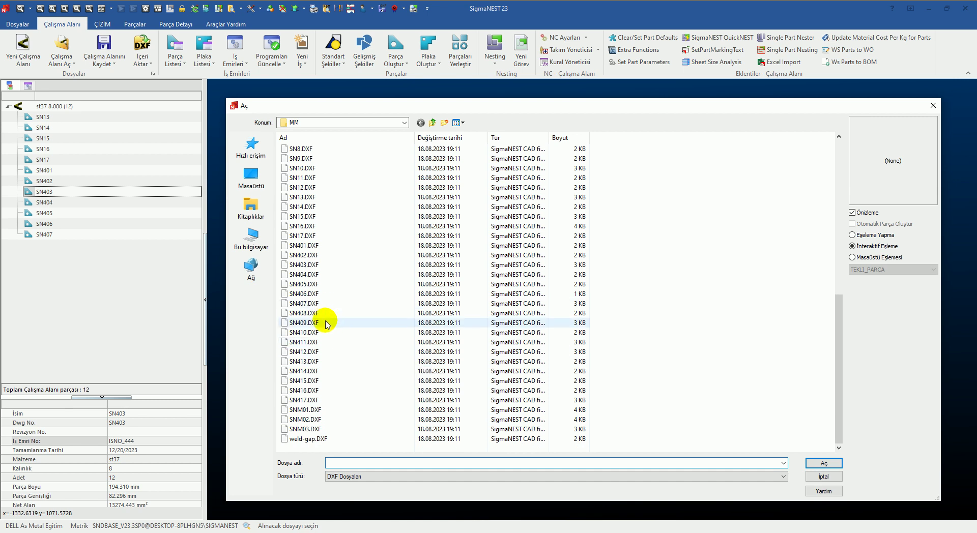
click(300, 332)
shift+click(301, 400)
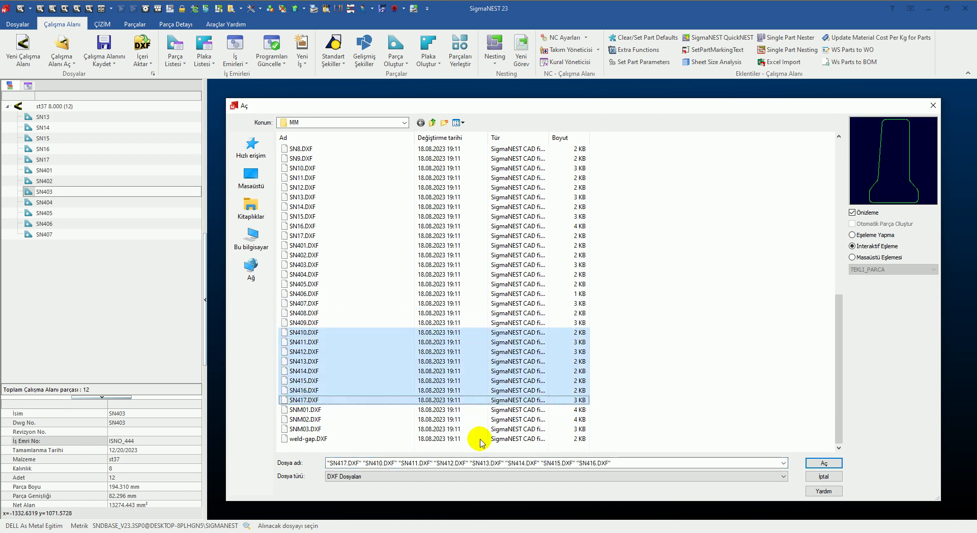
click(824, 464)
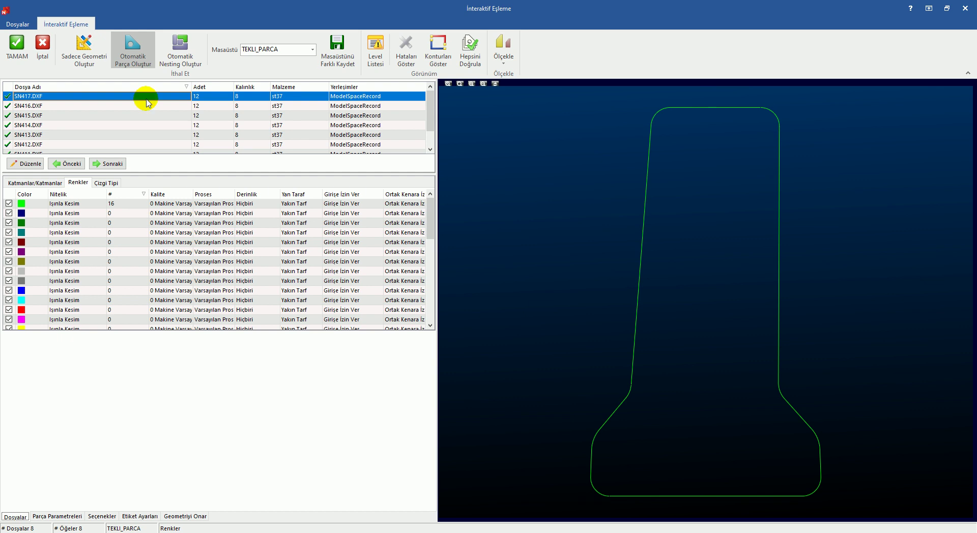
Assign SN410–SN417 to work order ISNO_445 with a customer and save them
click(17, 48)
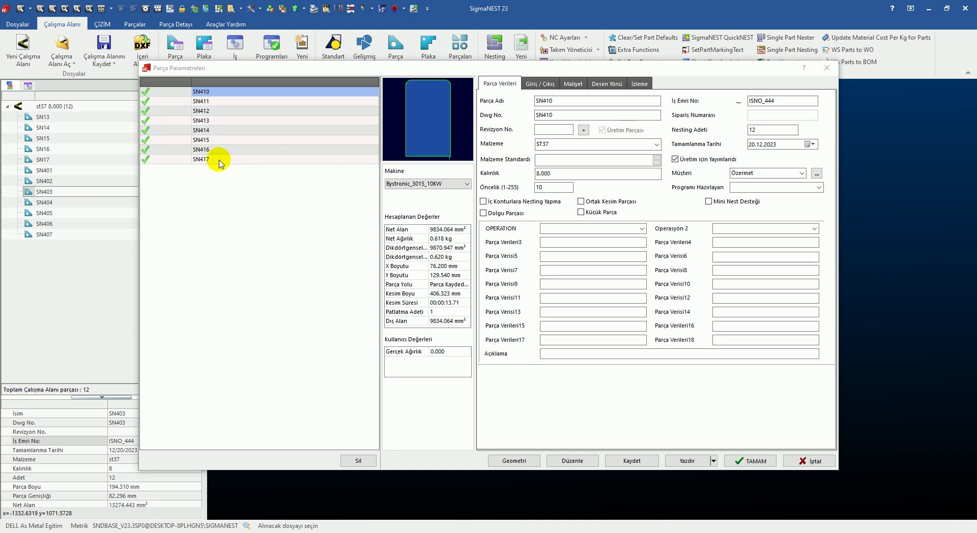
shift+click(220, 161)
click(794, 101)
text(5)
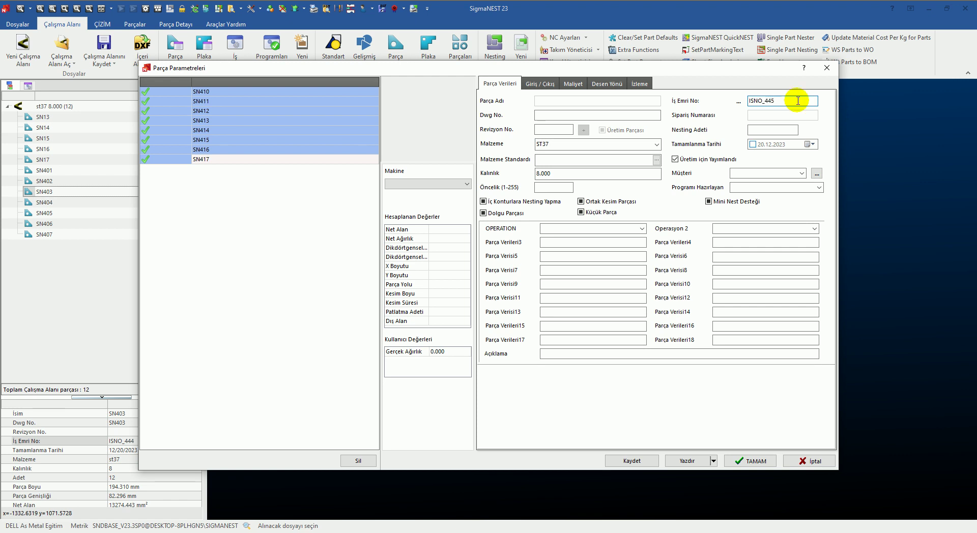
click(803, 174)
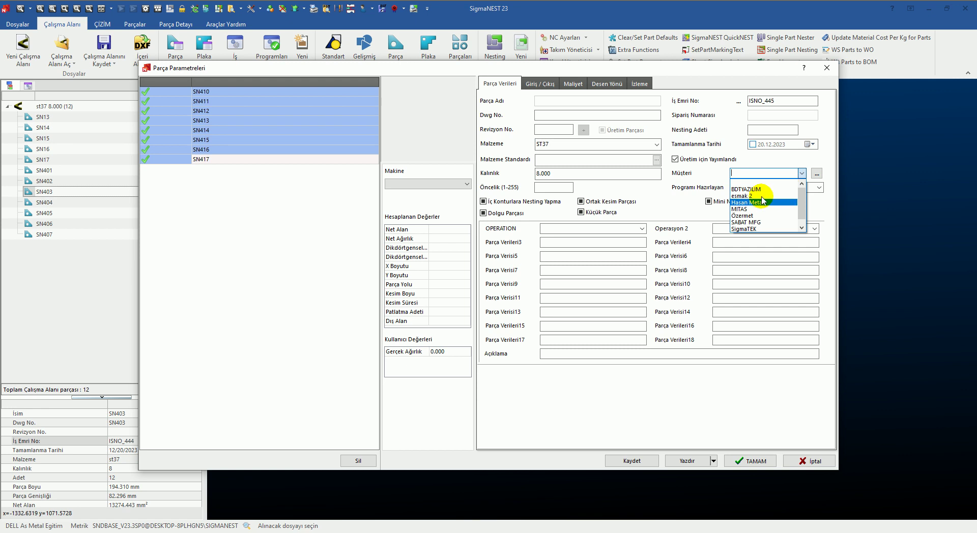
click(761, 189)
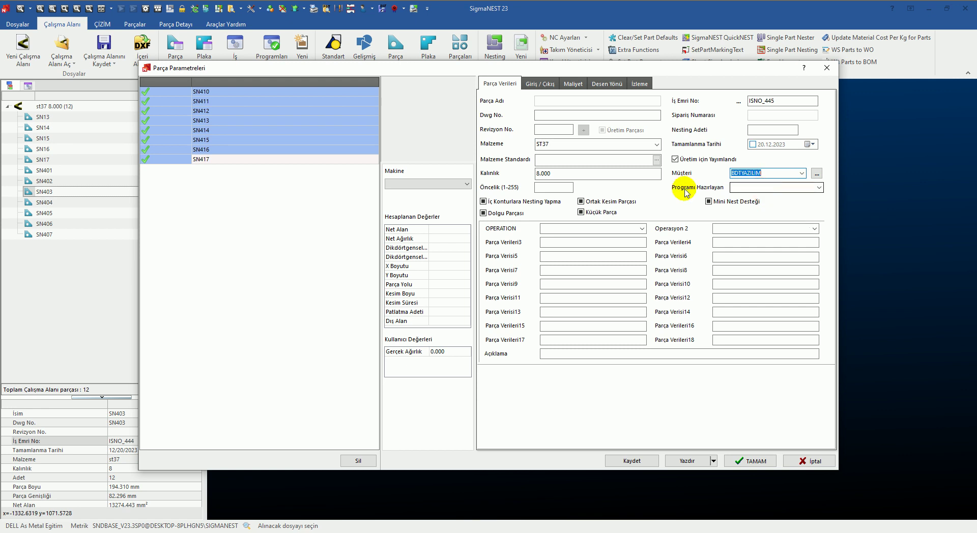
click(261, 102)
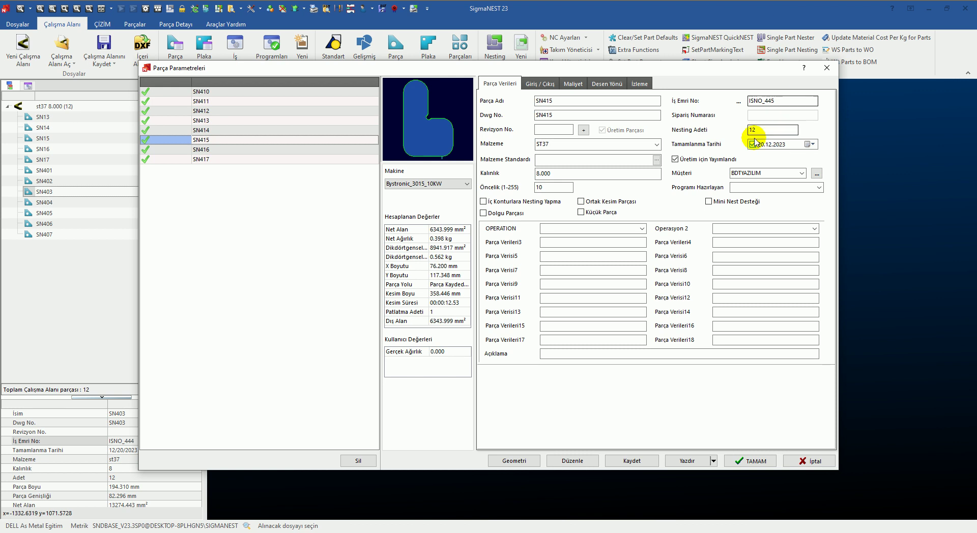
click(631, 461)
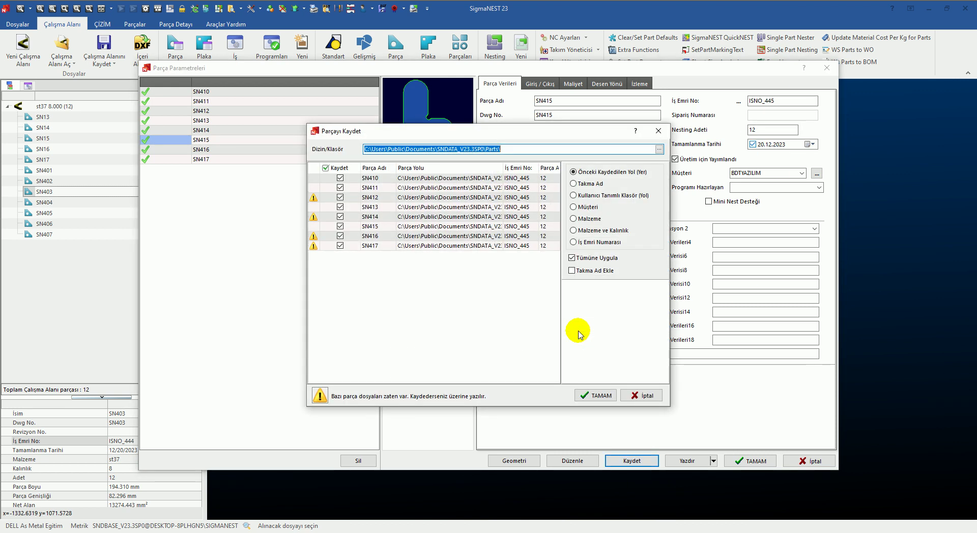
click(588, 396)
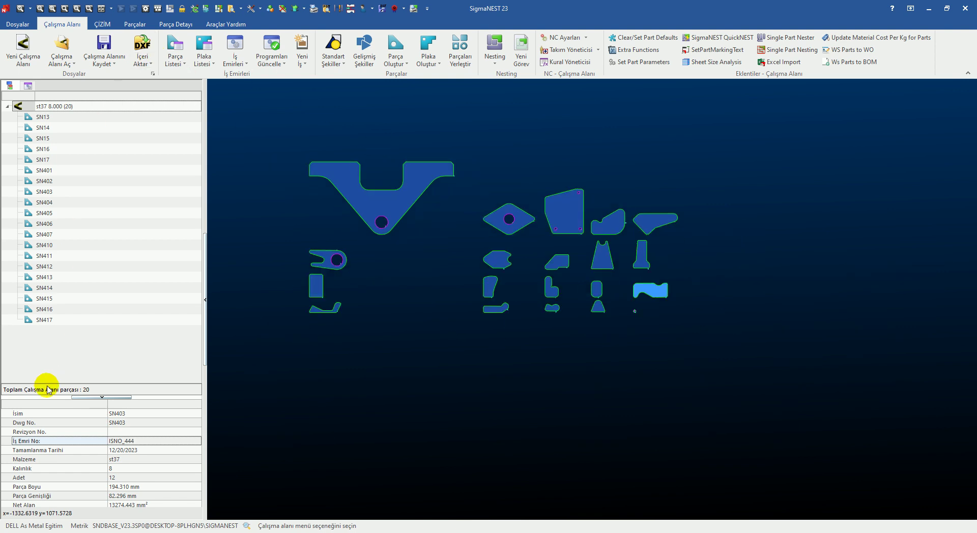
click(176, 46)
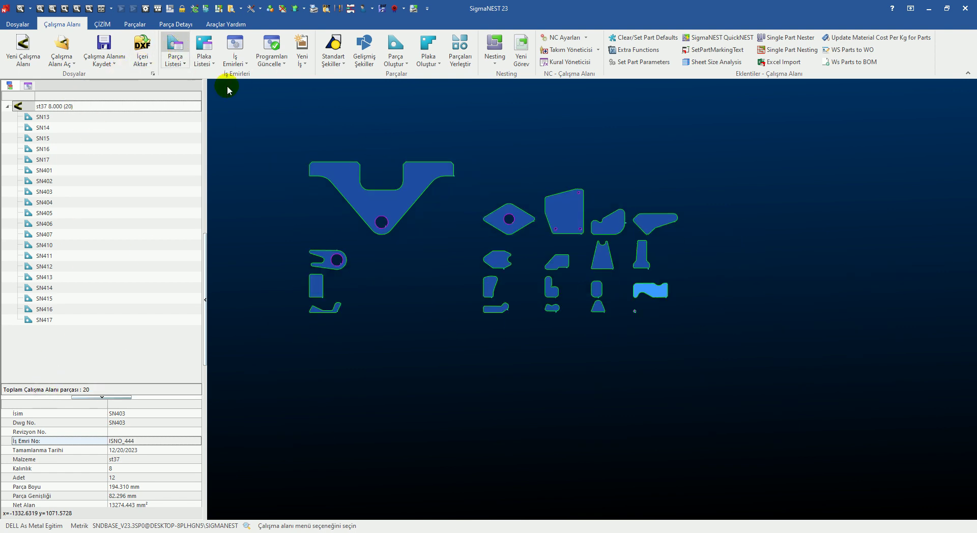
drag(207, 21, 399, 127)
click(241, 185)
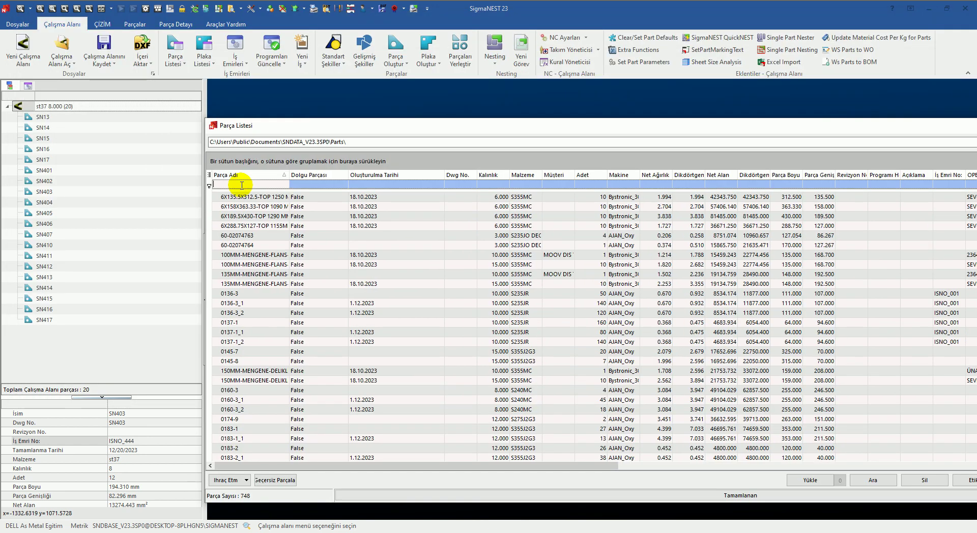
text(SN13)
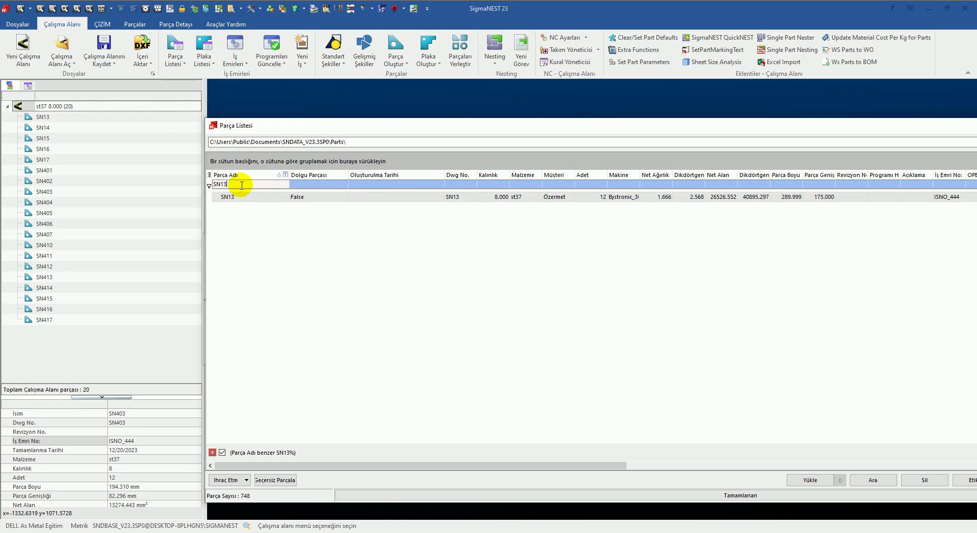
click(251, 200)
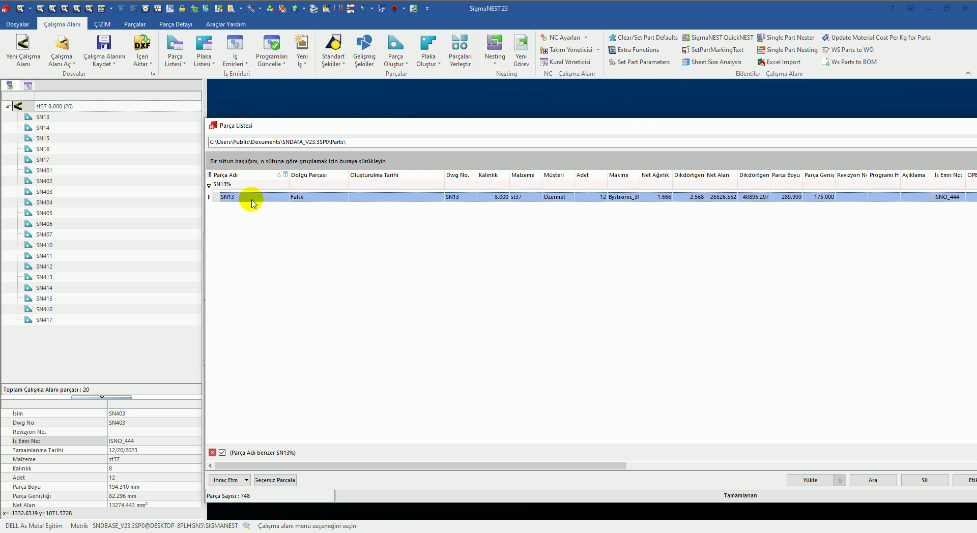
click(208, 175)
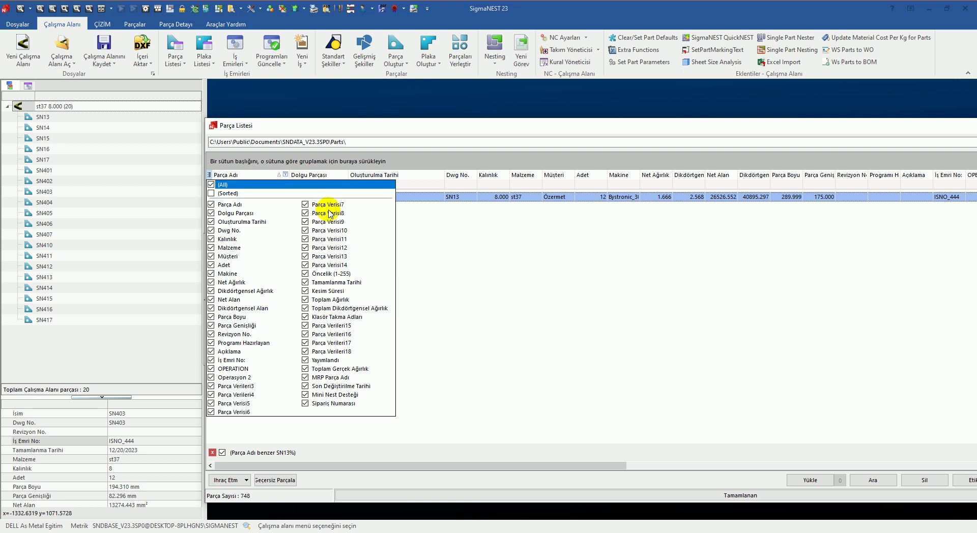
click(379, 126)
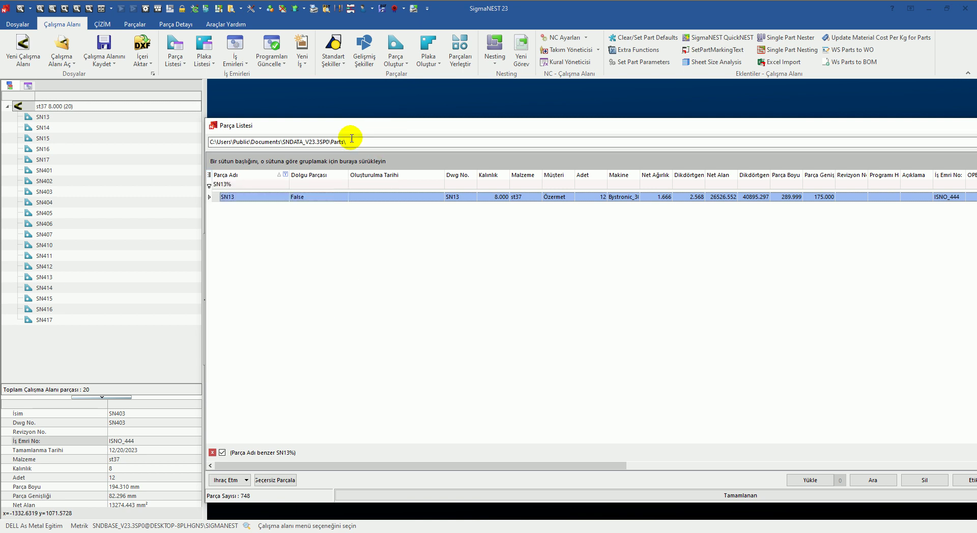
drag(356, 142, 198, 142)
drag(345, 126, 41, 127)
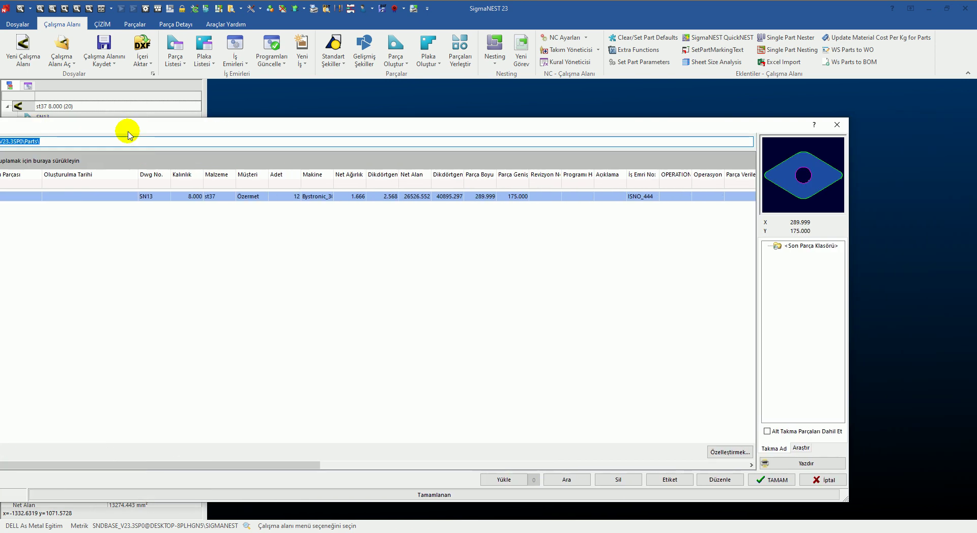
click(836, 125)
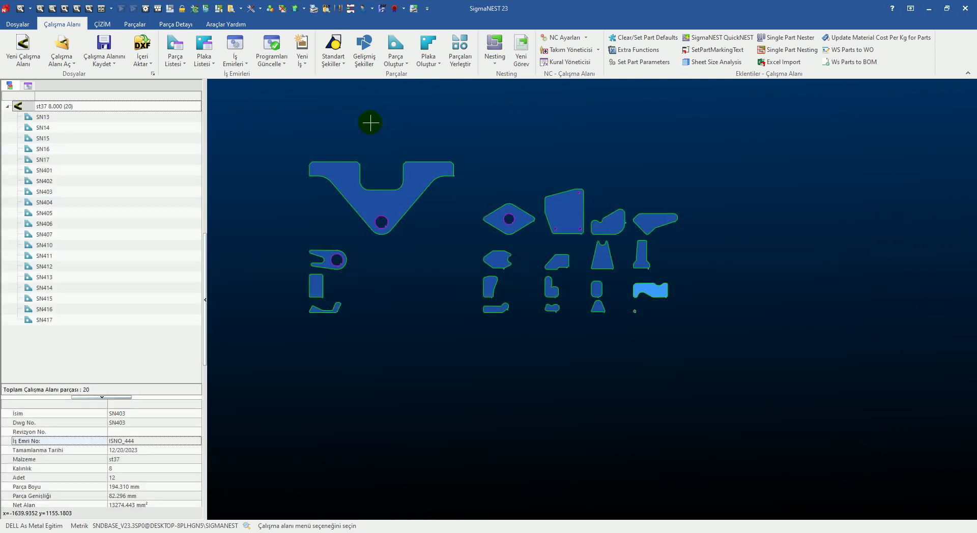
scroll(341, 146, up, 2)
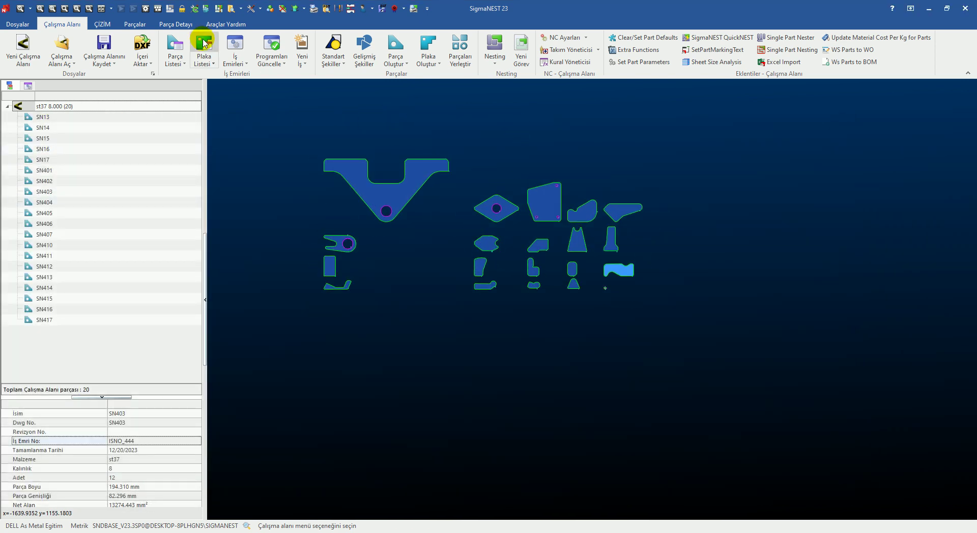
click(145, 9)
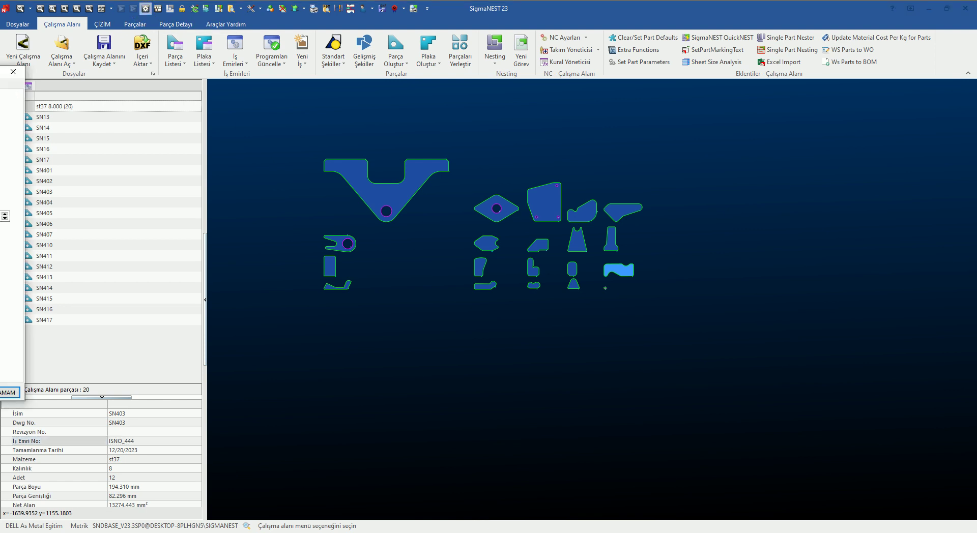
drag(373, 81, 388, 94)
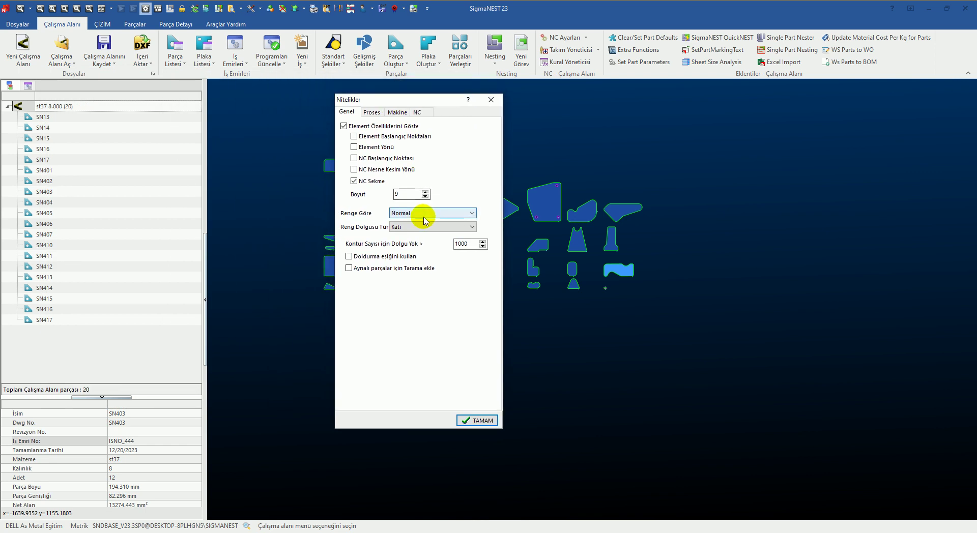
click(425, 214)
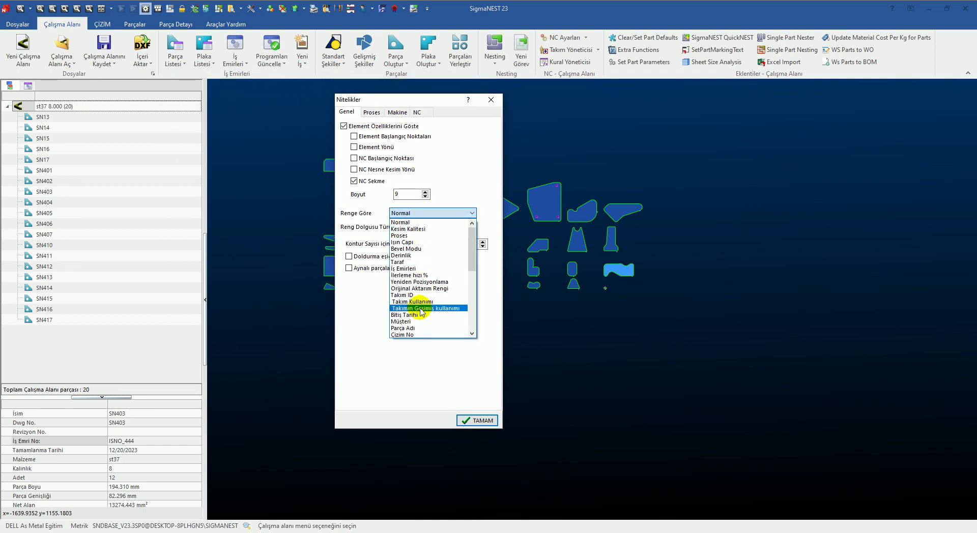
scroll(421, 318, down, 1)
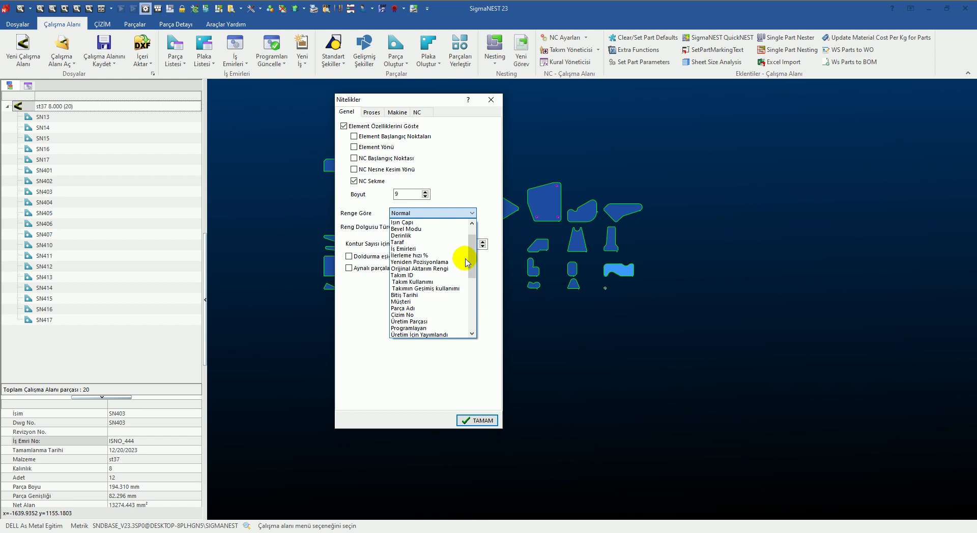
click(425, 254)
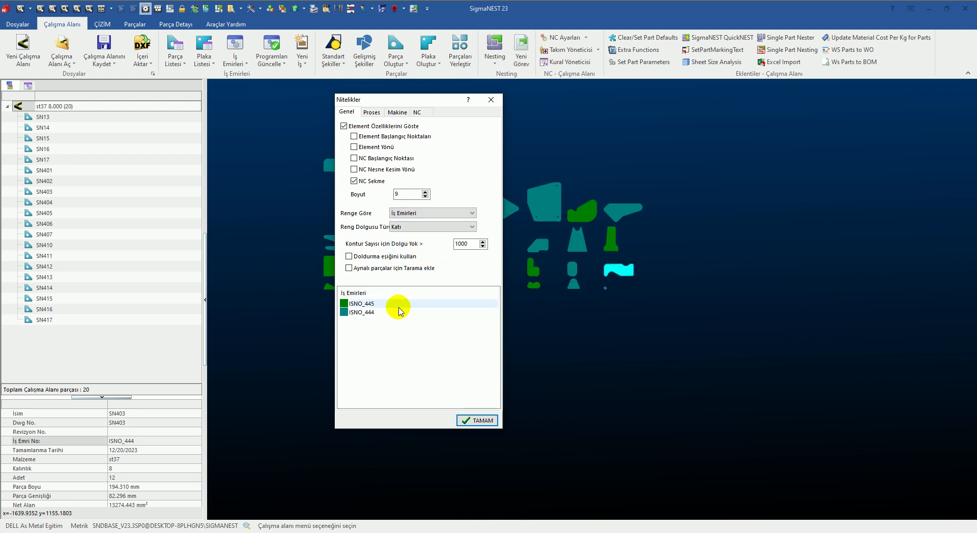
click(368, 313)
click(473, 420)
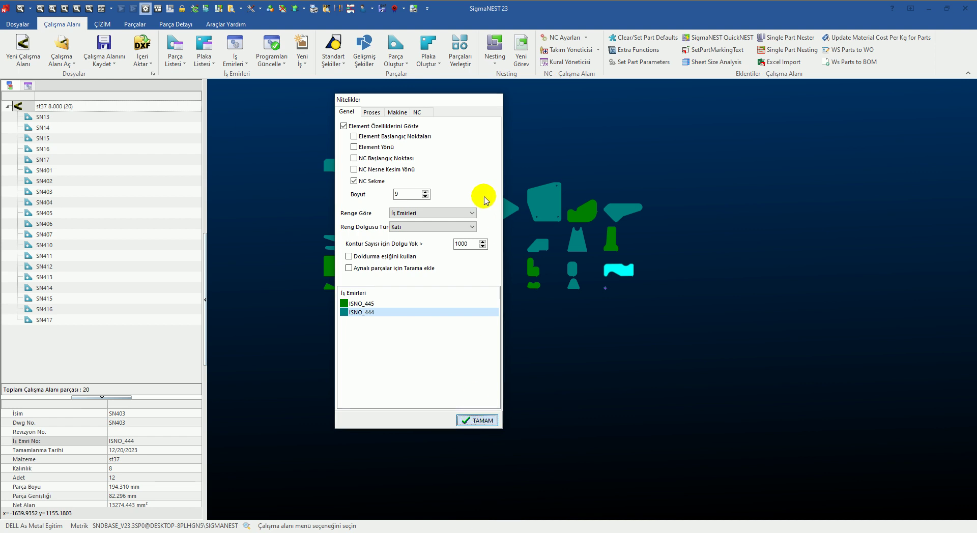
scroll(471, 246, up, 2)
scroll(504, 224, down, 3)
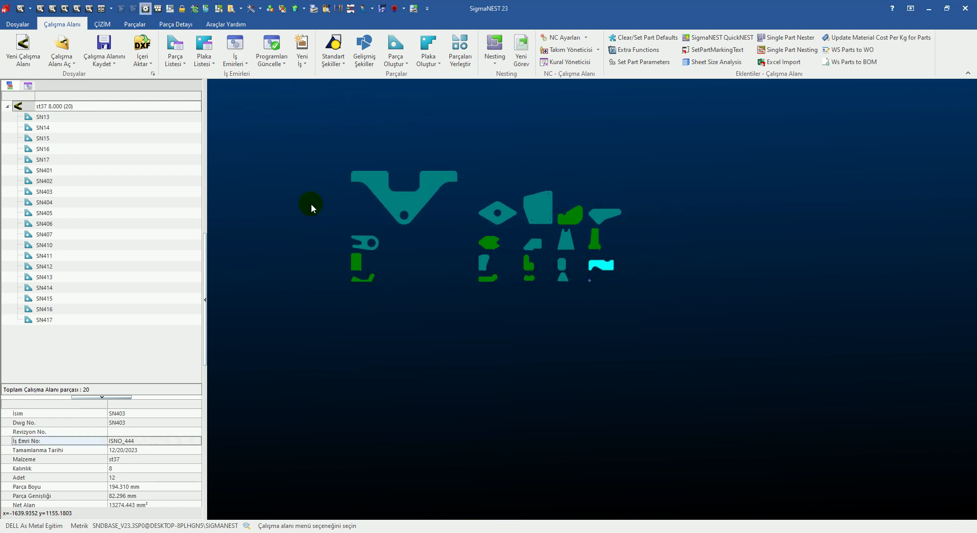
double_click(359, 232)
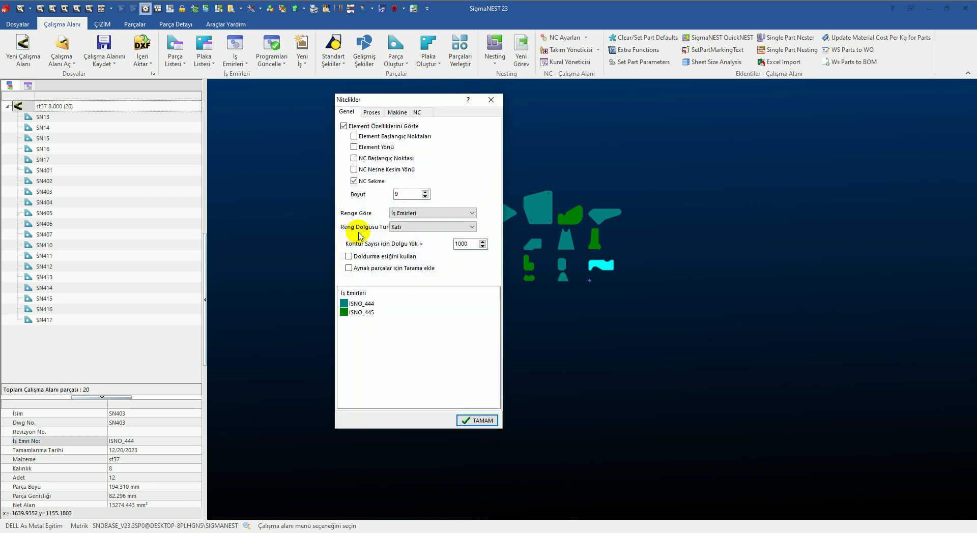
click(426, 216)
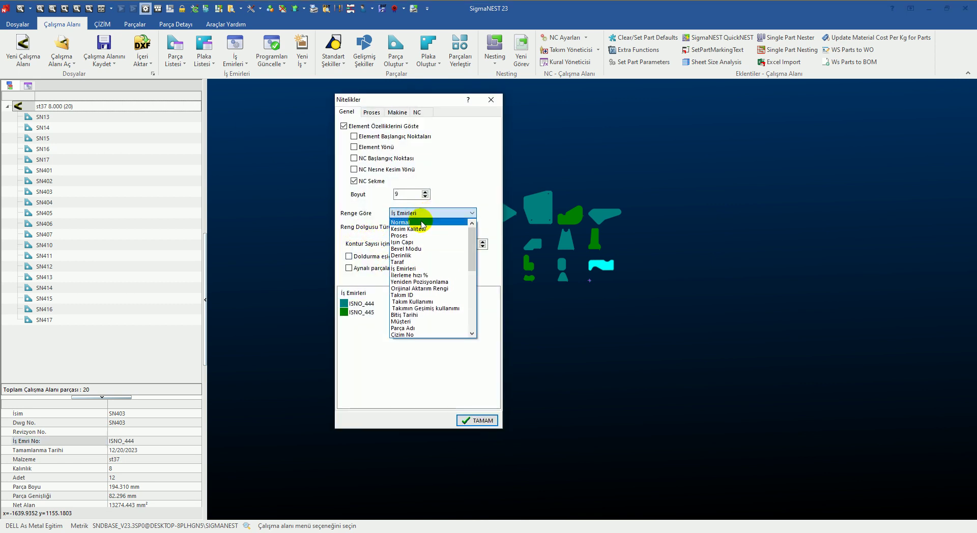
click(426, 220)
click(484, 420)
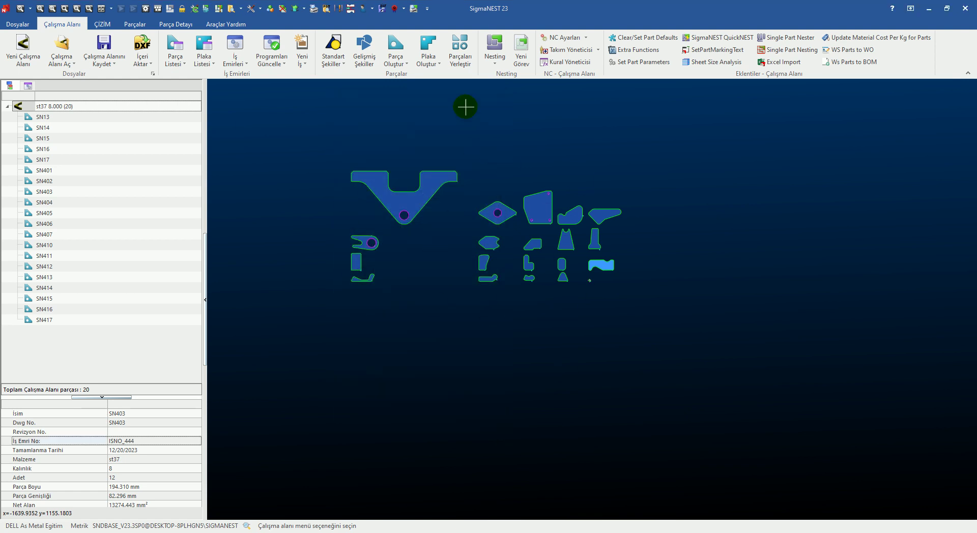
Add all 20 parts to new task T452_st37_8 mm with a 3000 x 1500 sheet
click(522, 57)
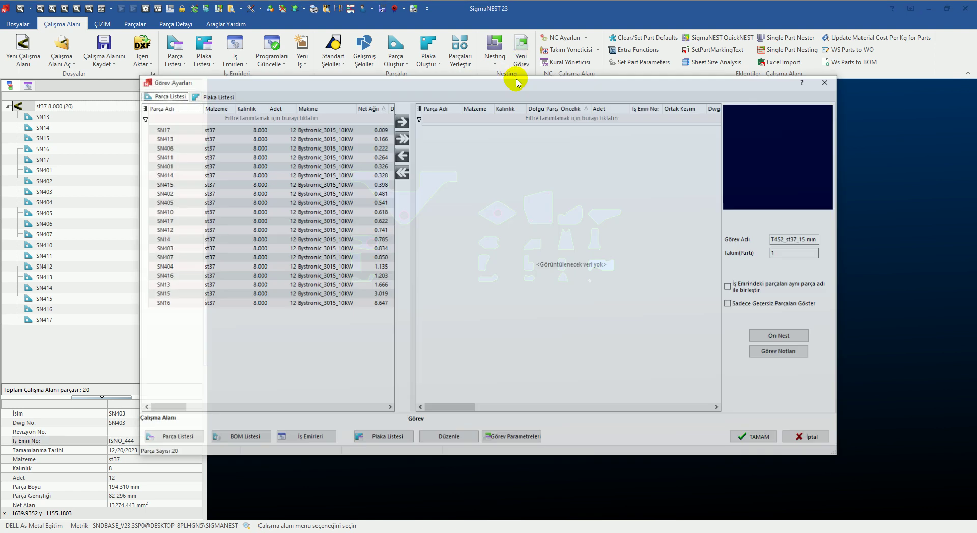
click(399, 140)
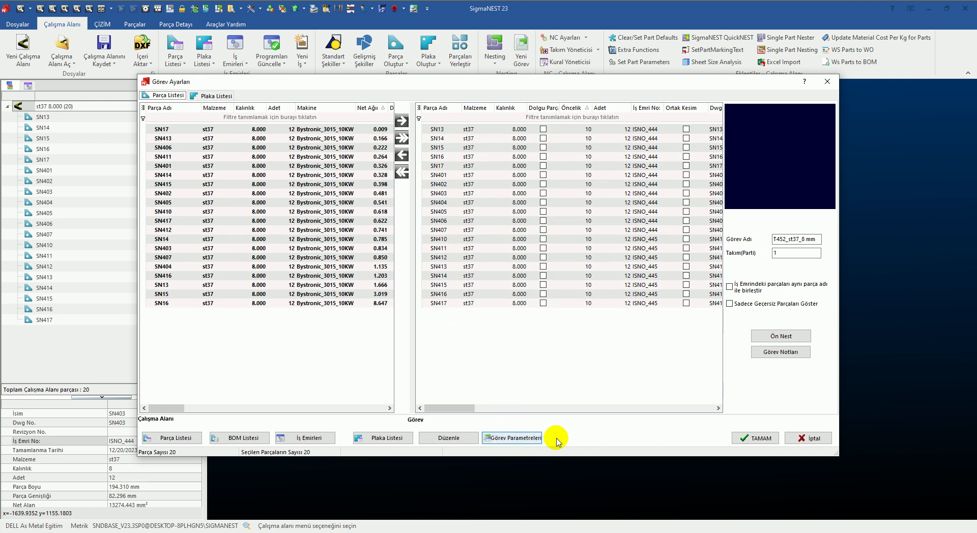
click(514, 438)
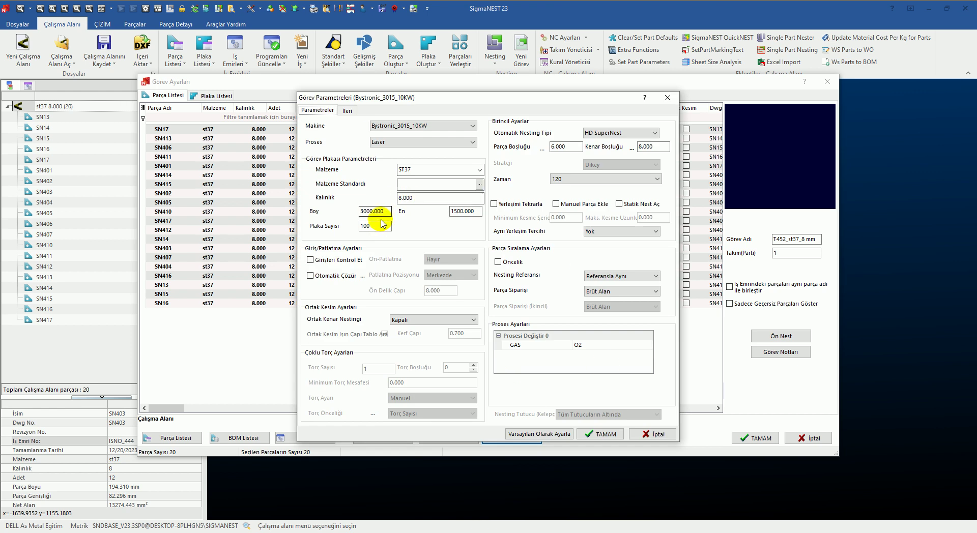
click(386, 211)
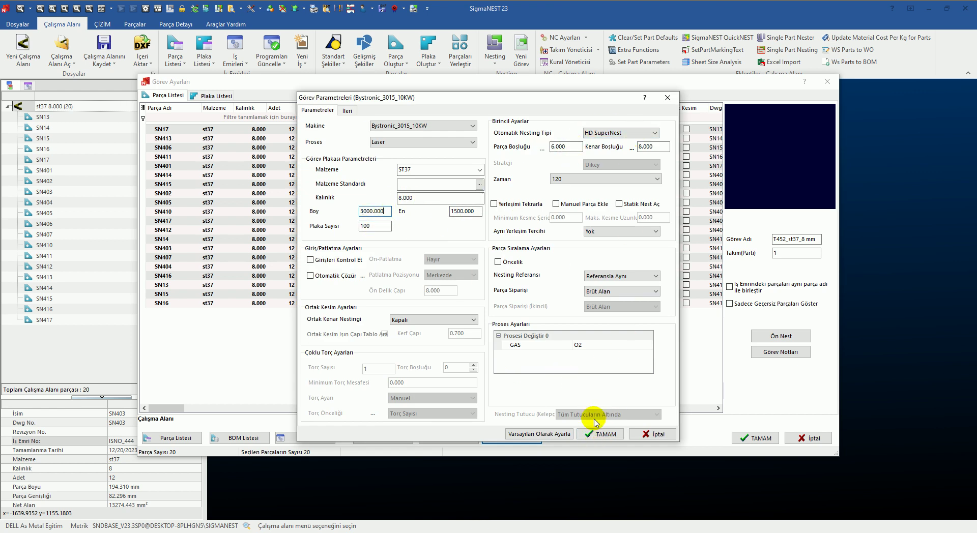
click(660, 435)
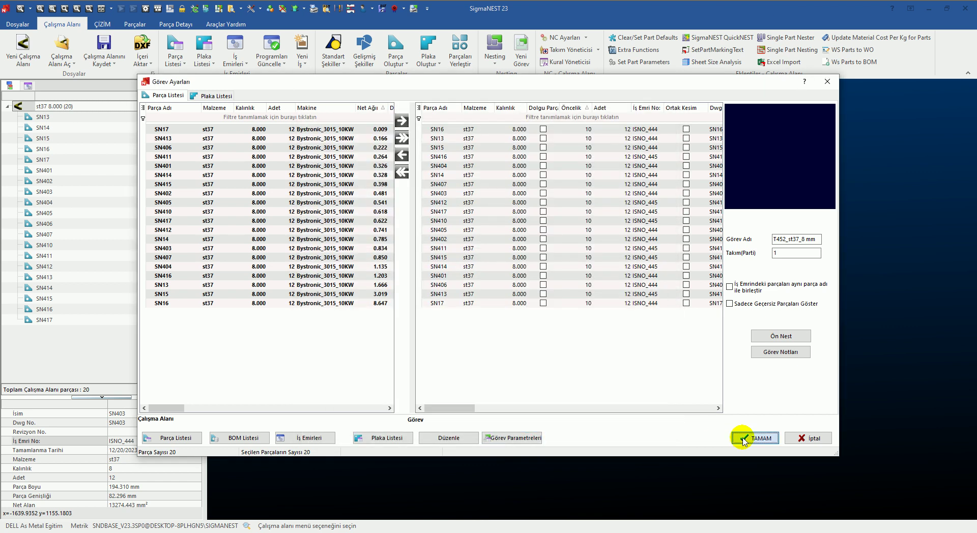
Create the nesting task and auto-nest it into two 3000×1500 layouts of 145 and 95 parts
key(Return)
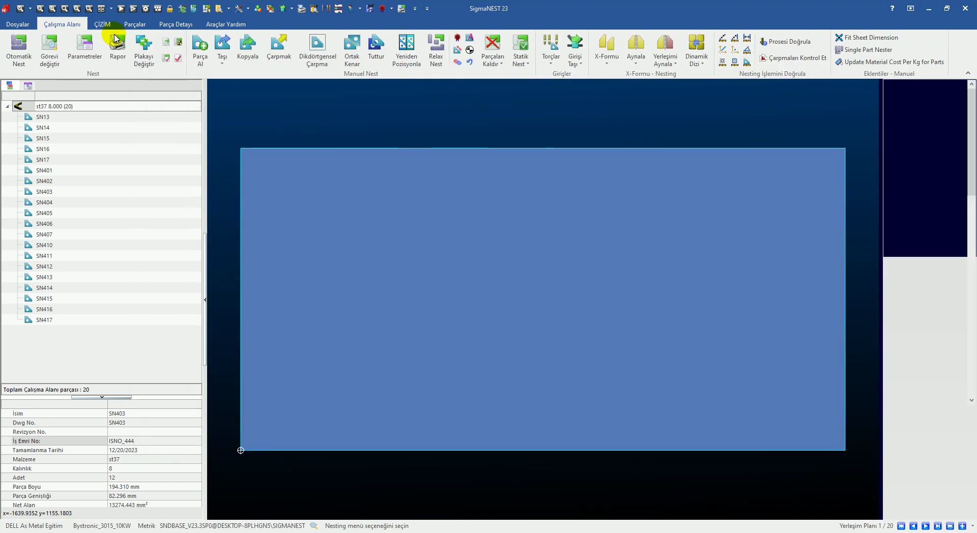
click(16, 60)
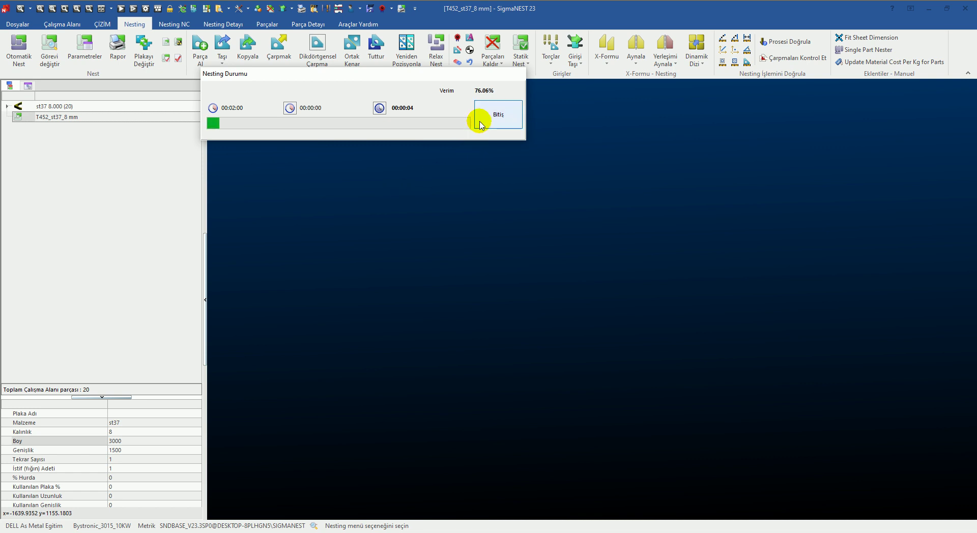
click(481, 125)
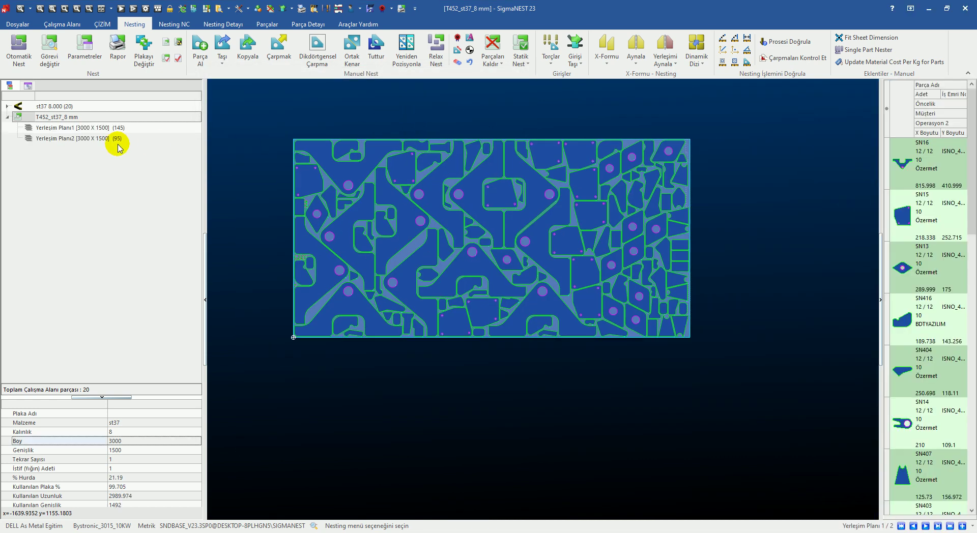
Compare the two sheet layouts, ending on the first one
click(100, 128)
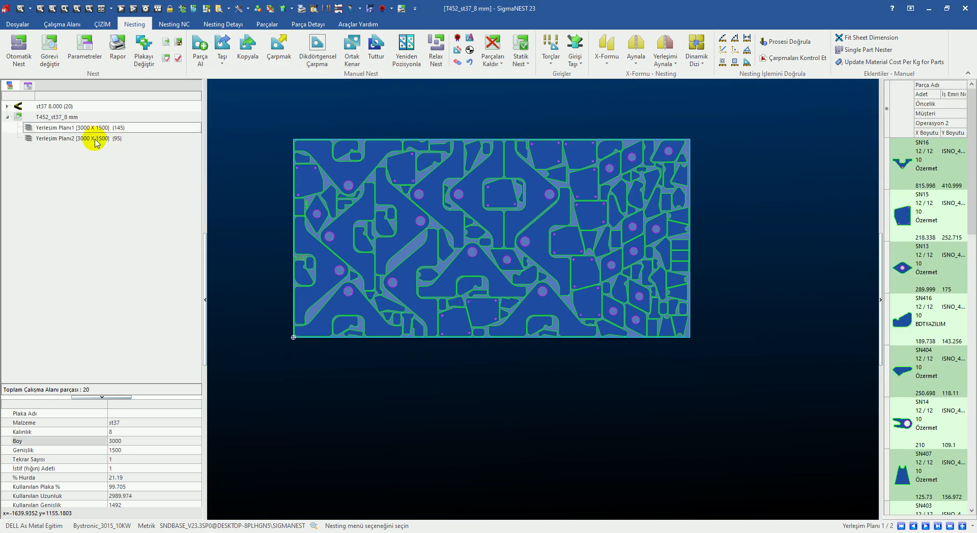
click(96, 139)
click(94, 130)
Show the second layout and generate its cutting paths automatically
click(93, 139)
click(94, 129)
click(94, 138)
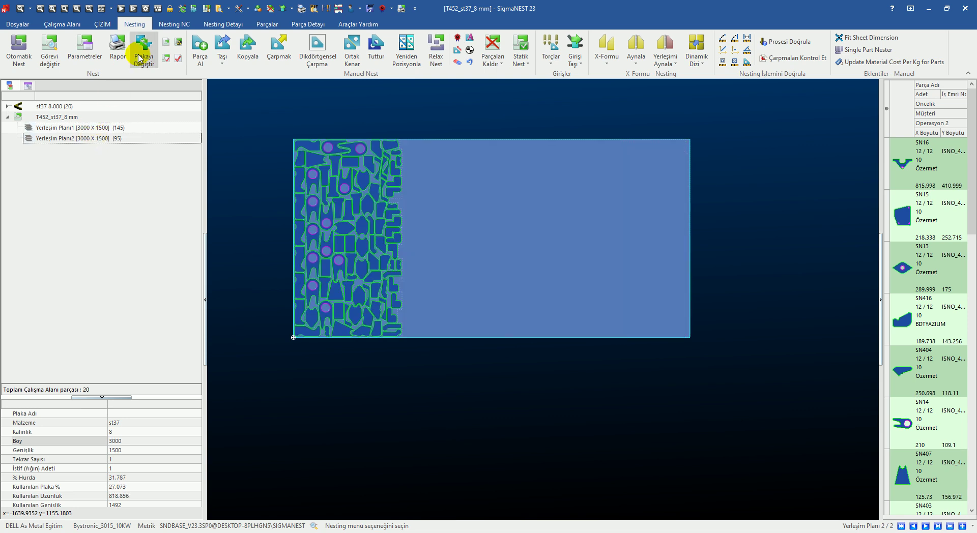
click(170, 26)
click(32, 59)
click(38, 84)
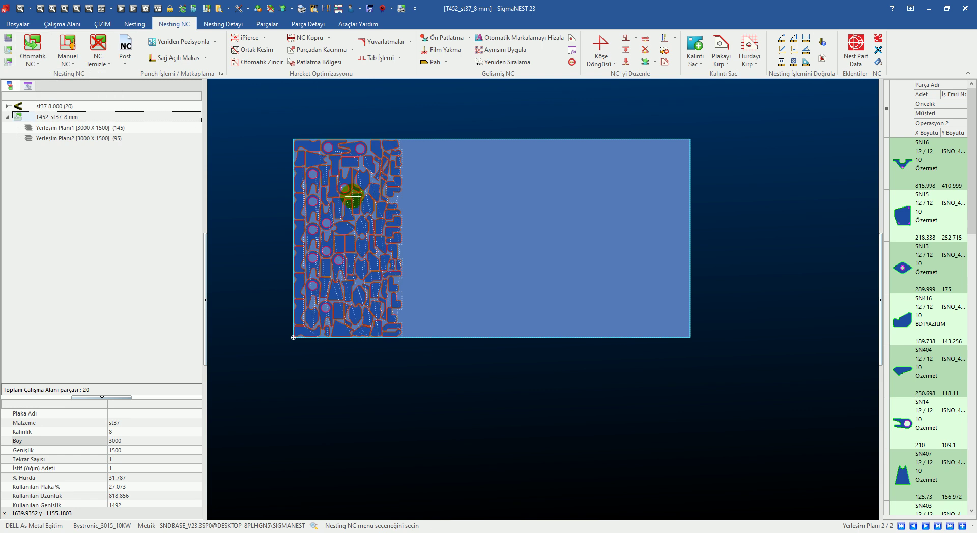
Crop the plate with a straight Kırpma Çizgisi crop line and 5.000 part offset
click(720, 45)
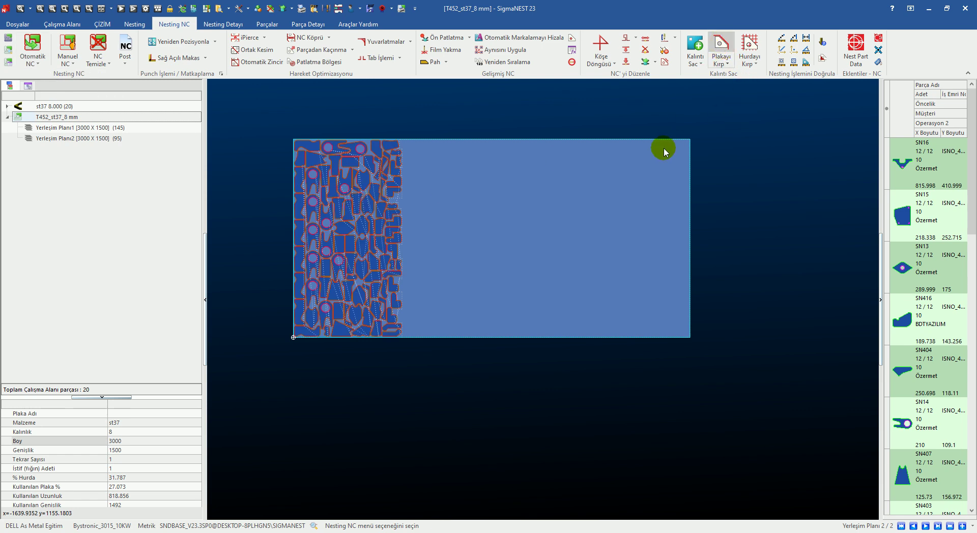
click(377, 161)
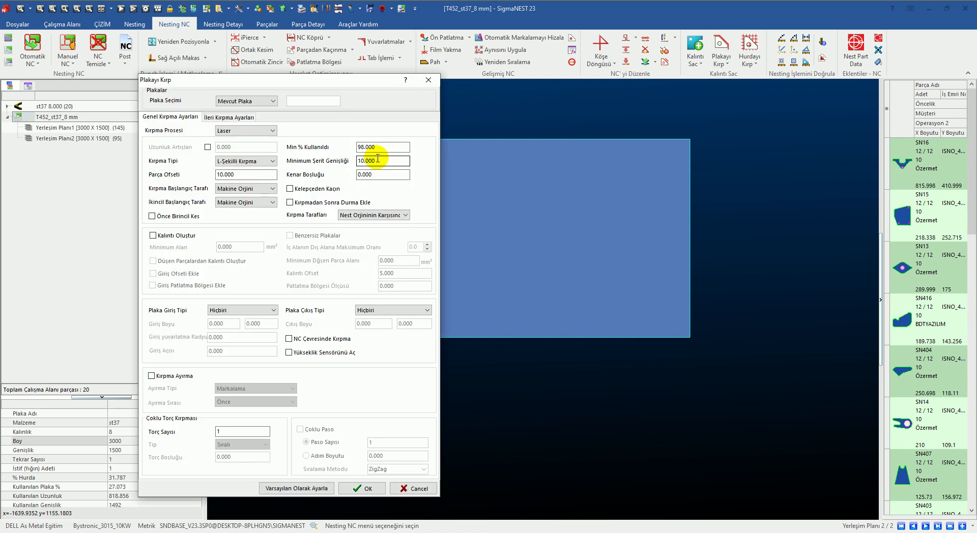
click(224, 163)
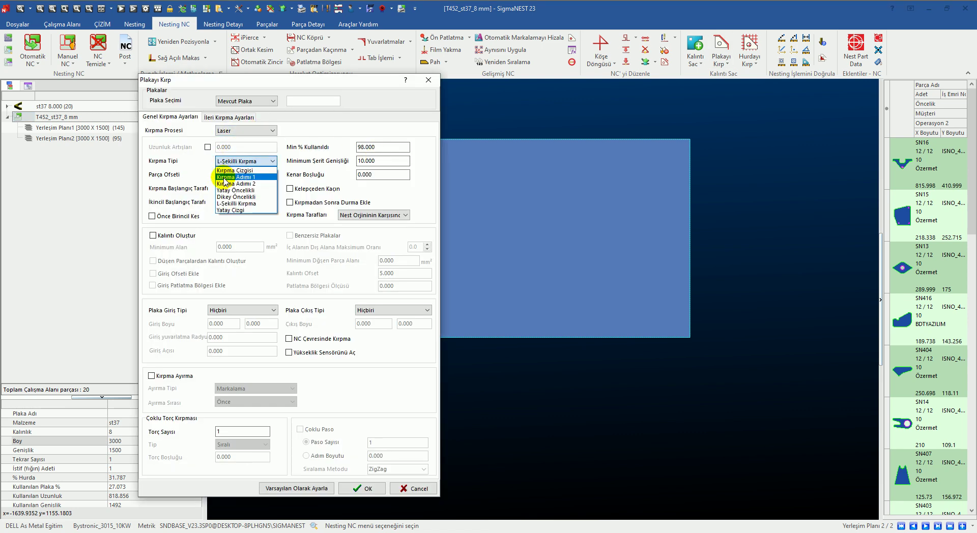
click(224, 177)
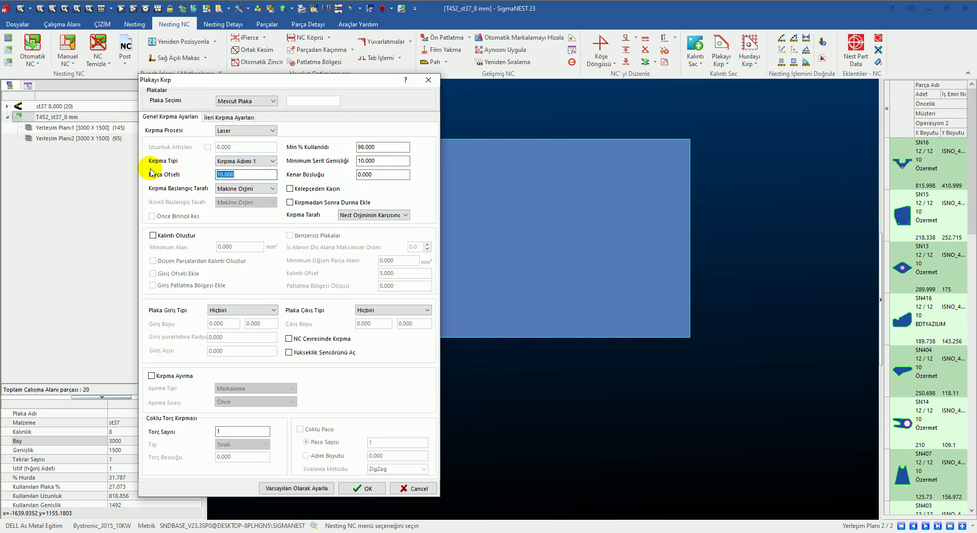
click(228, 161)
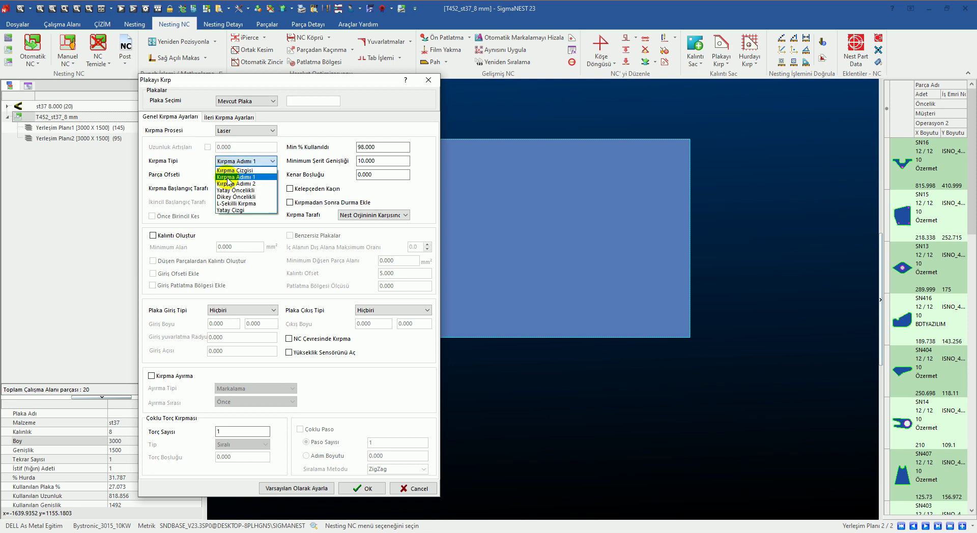
click(229, 170)
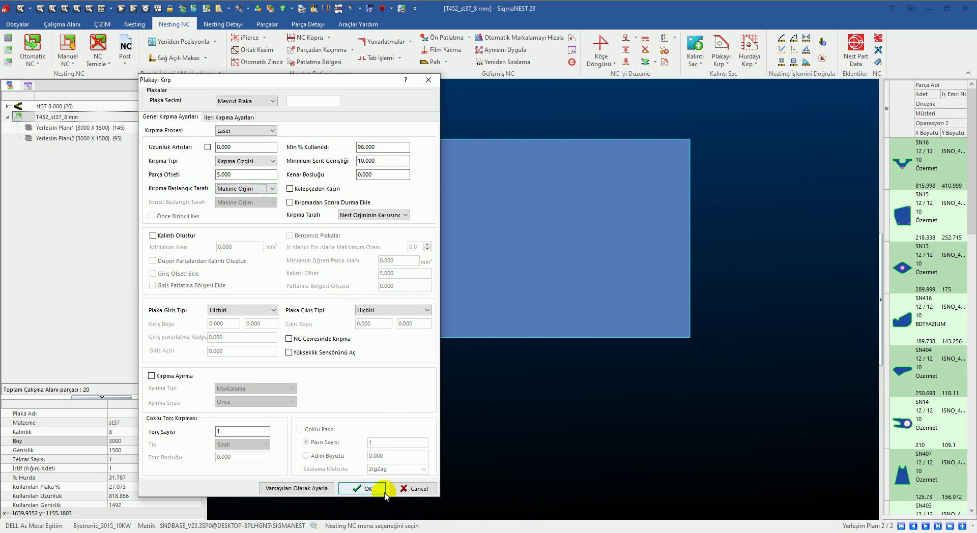
click(368, 488)
Create remnants from the cropped plate's unused area with the default Kalıntı Sac settings
scroll(381, 157, down, 3)
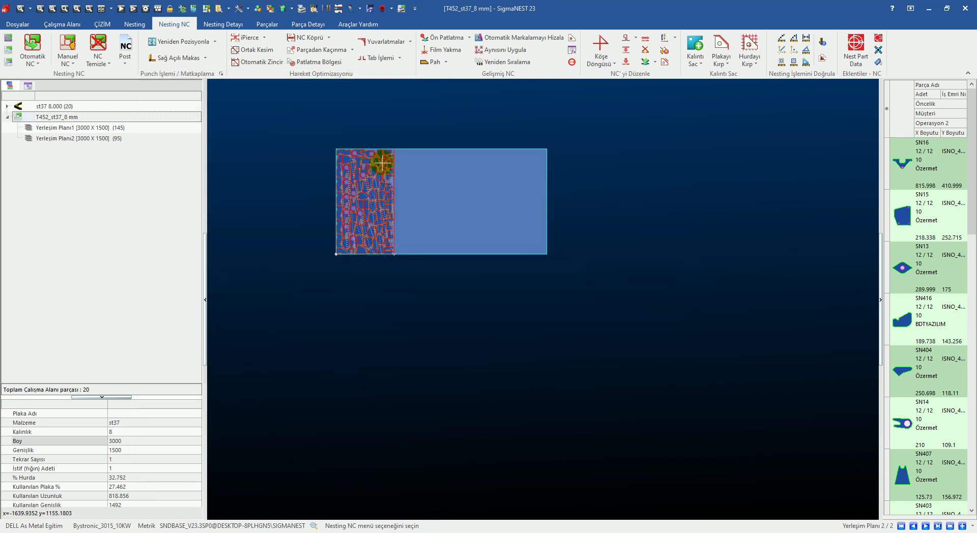
scroll(392, 178, up, 2)
click(694, 44)
click(493, 224)
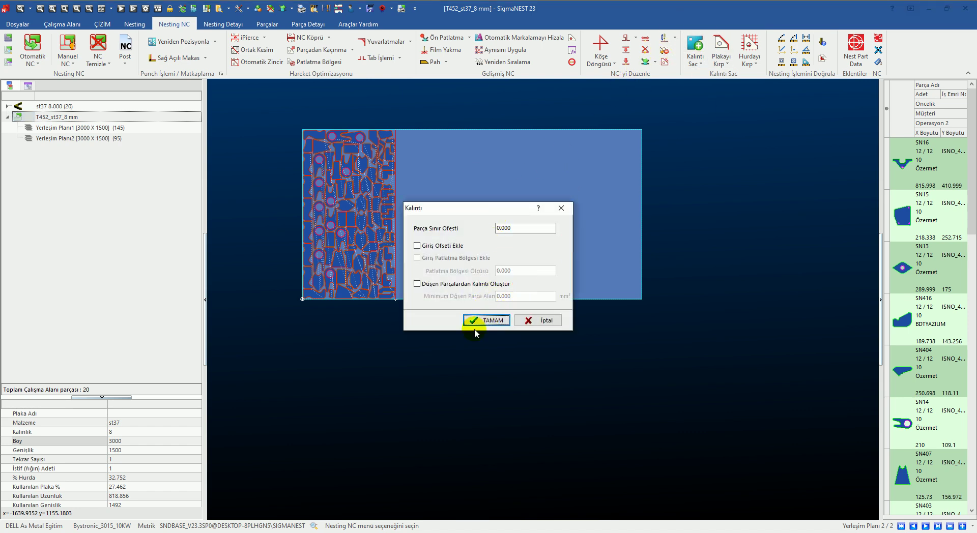
click(480, 325)
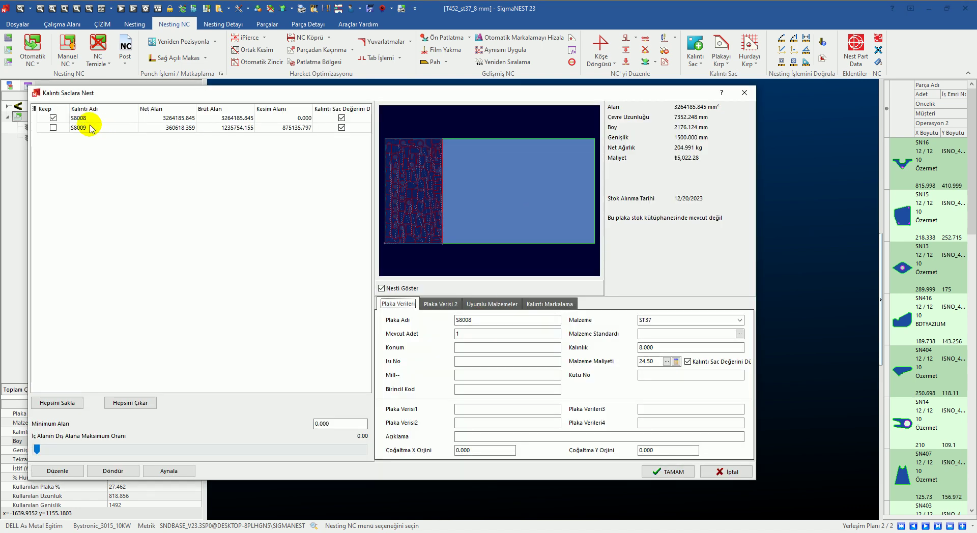
Keep the 2176.124 × 1500 mm remnant as plate S8008, leaving S8009 unchecked
click(78, 130)
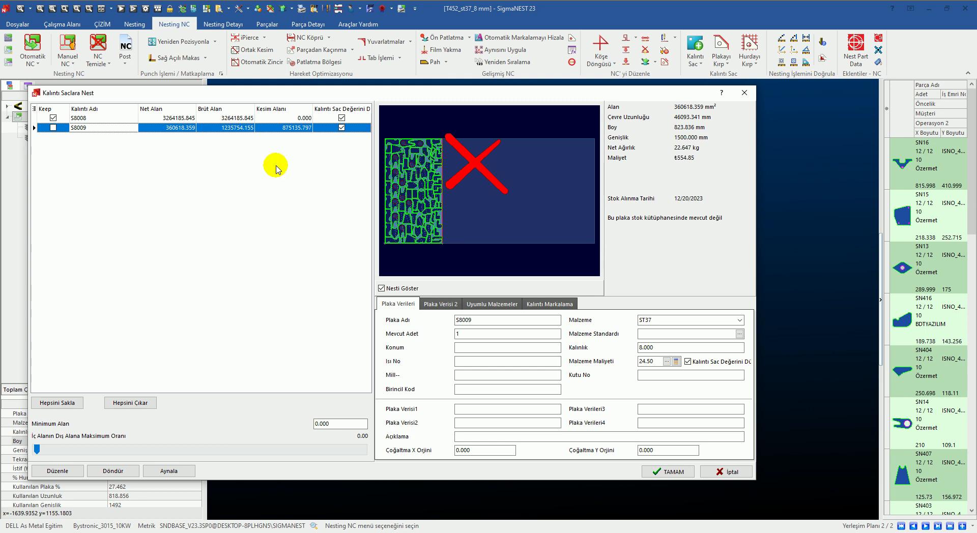
click(53, 128)
click(53, 128)
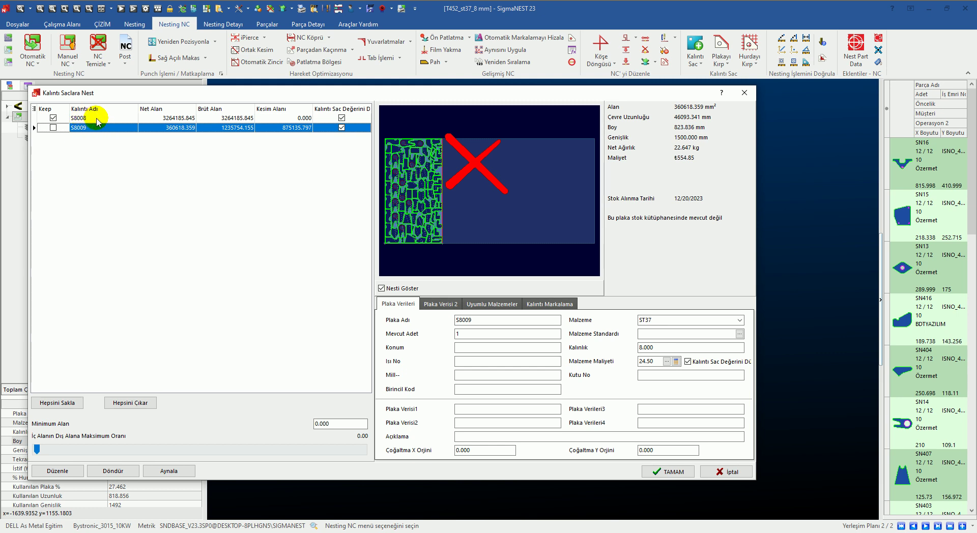
click(77, 119)
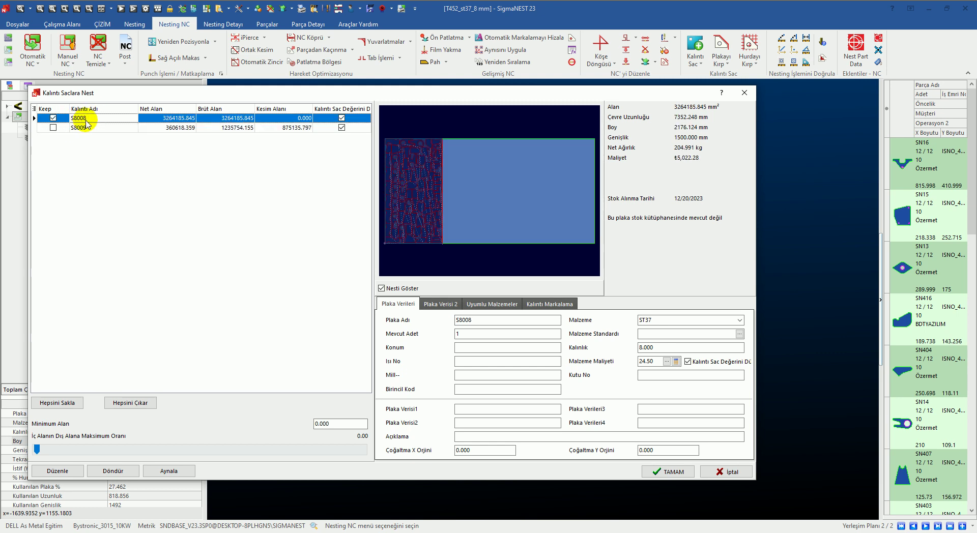
click(491, 320)
drag(465, 321, 438, 321)
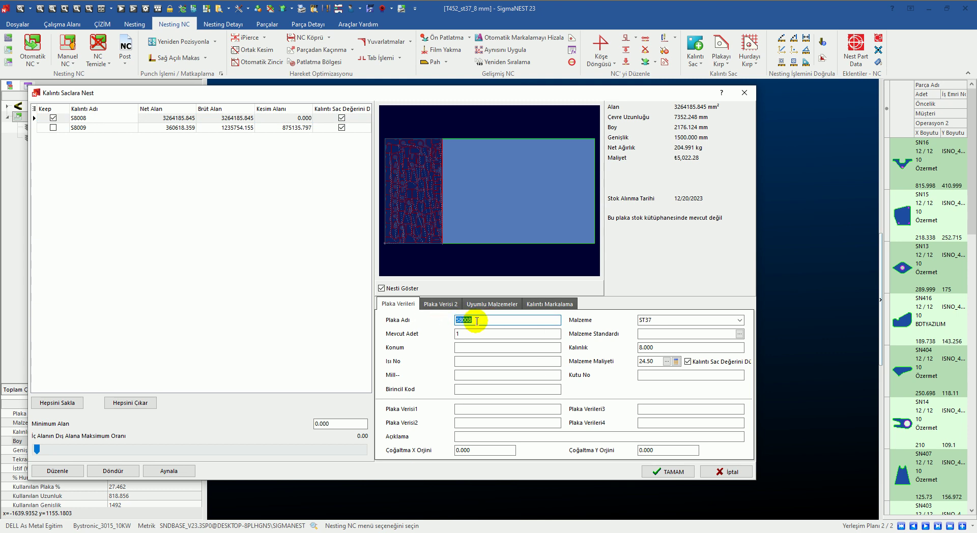
click(653, 470)
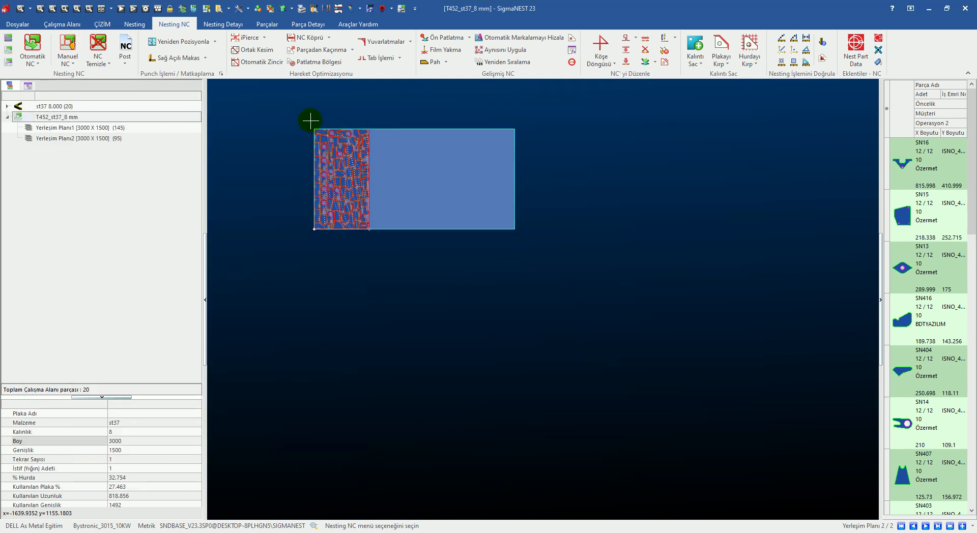
Post all plates without e-reports, accepting the warnings, producing T452_st37_8 mm1.NCP and mm2.NCP
click(125, 60)
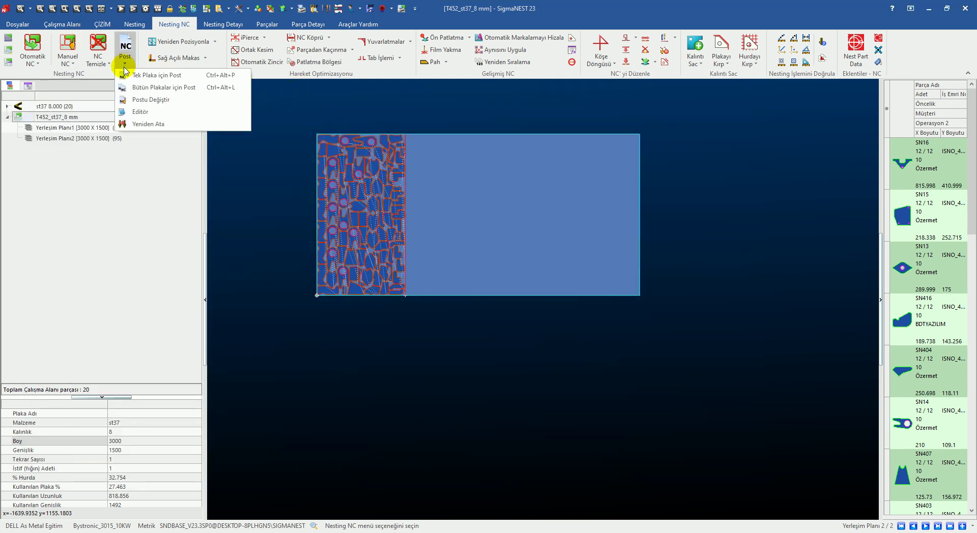
click(136, 88)
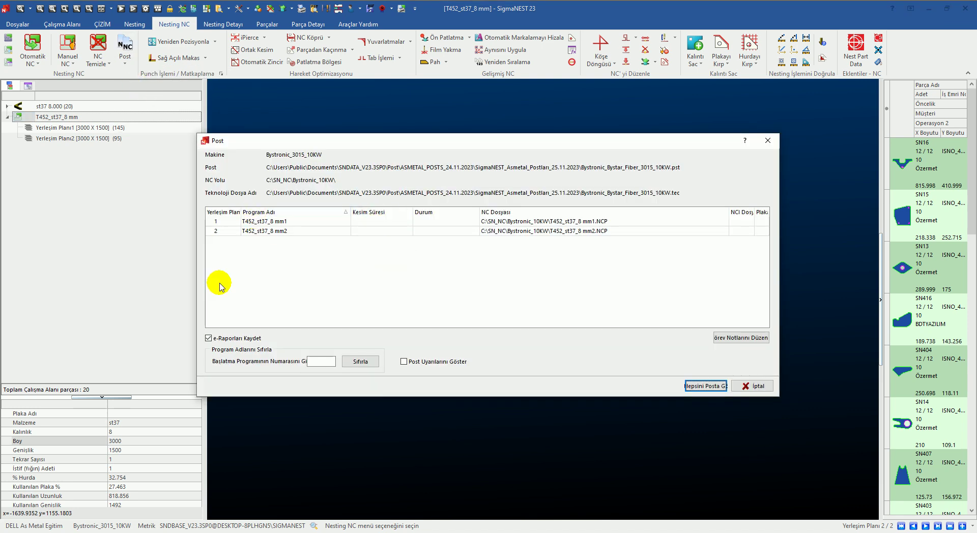
click(208, 339)
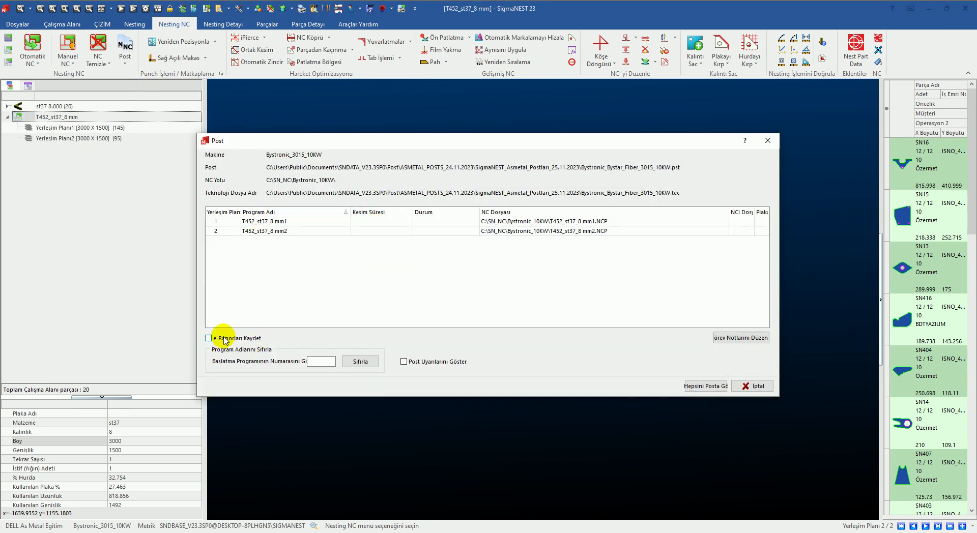
click(706, 386)
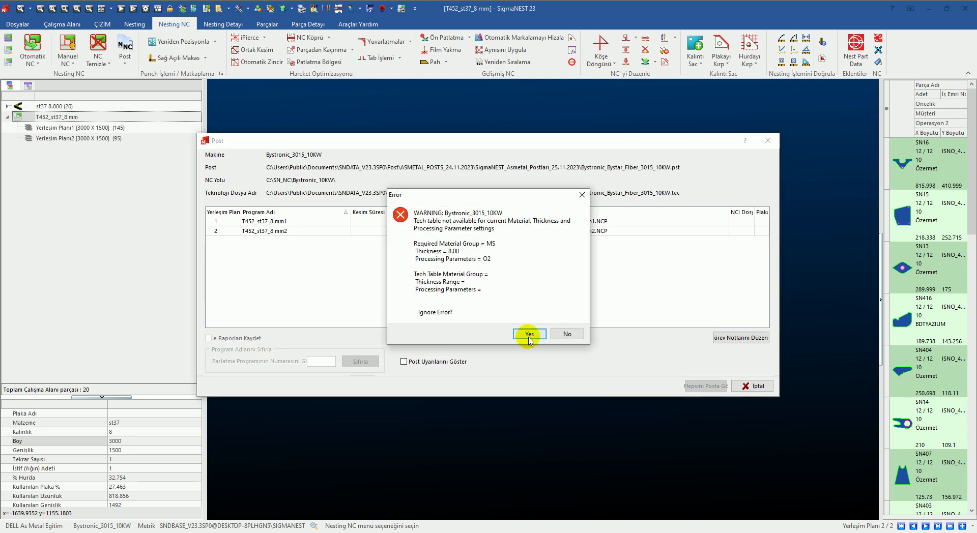
click(526, 333)
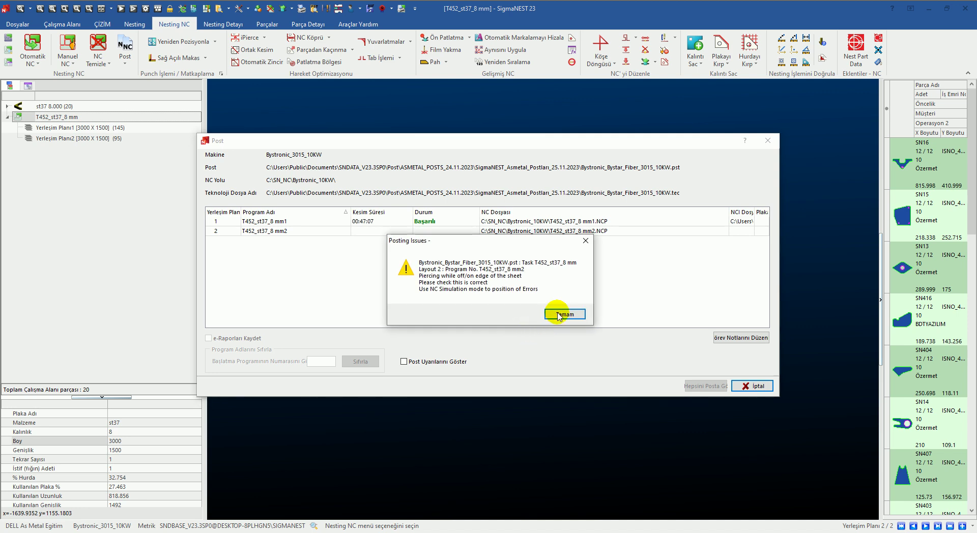
click(561, 312)
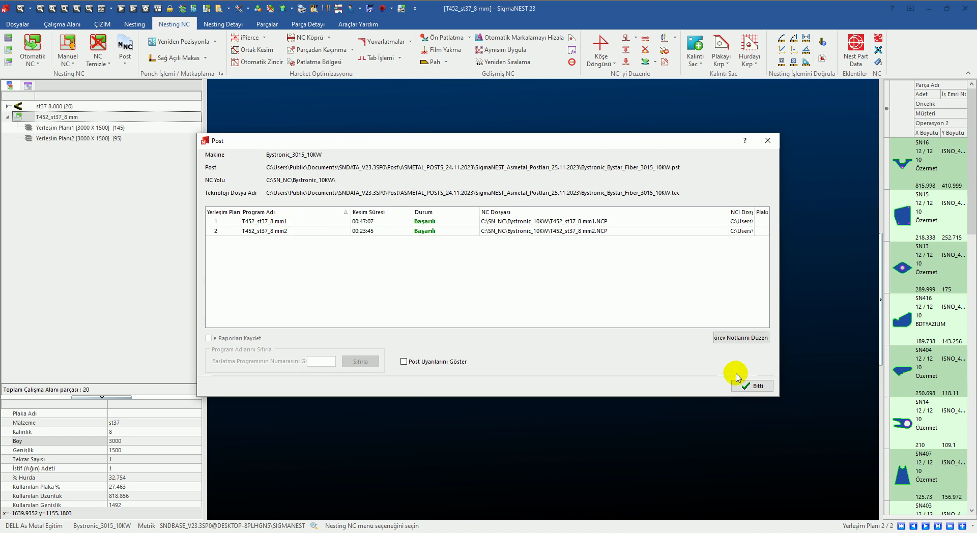
click(752, 385)
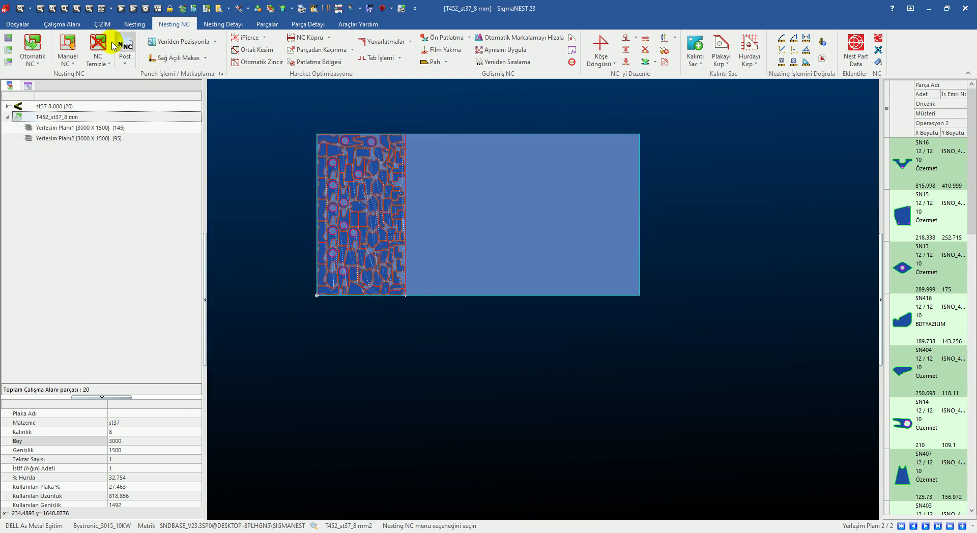
Open the Program Update list, widen Makine and move Görev Adı beside it
click(62, 24)
scroll(264, 150, down, 2)
scroll(328, 255, down, 4)
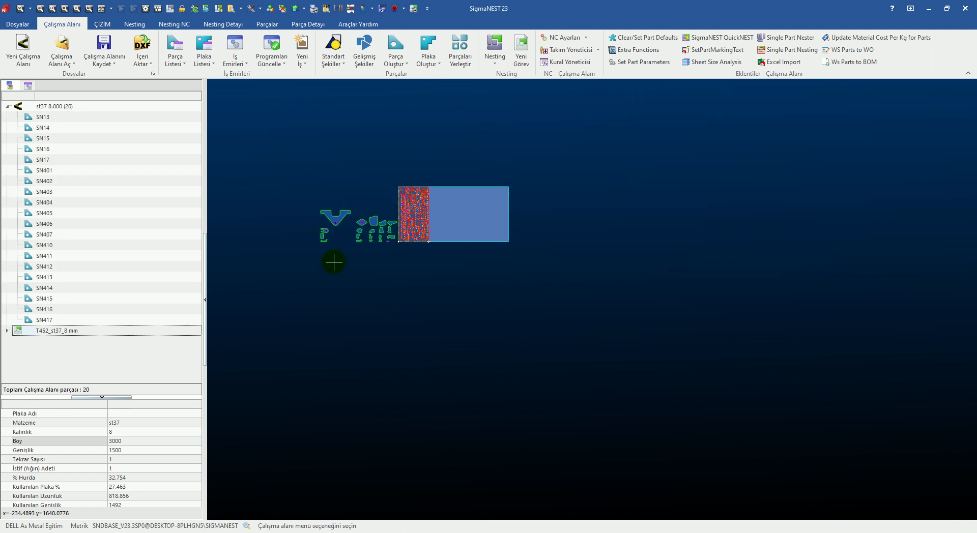
scroll(323, 196, up, 2)
scroll(320, 193, up, 1)
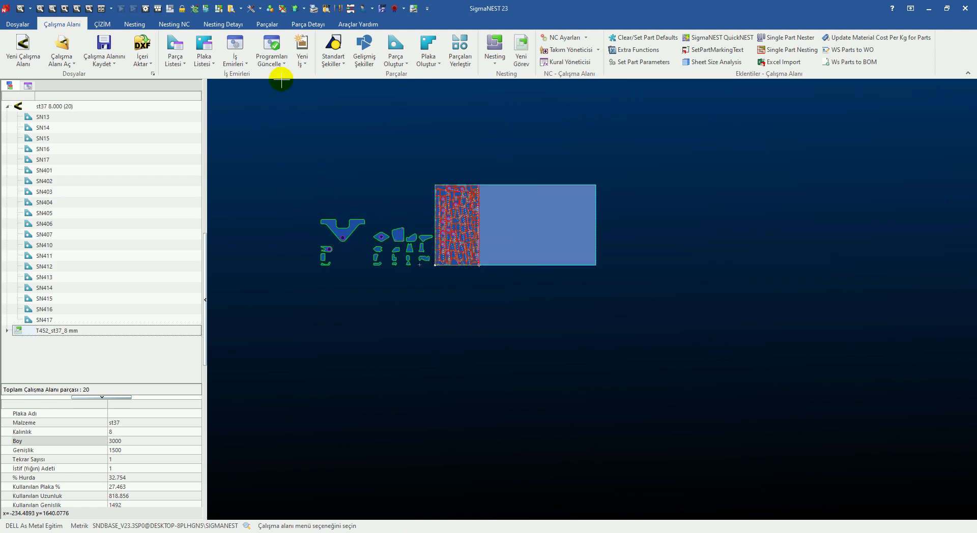
click(270, 57)
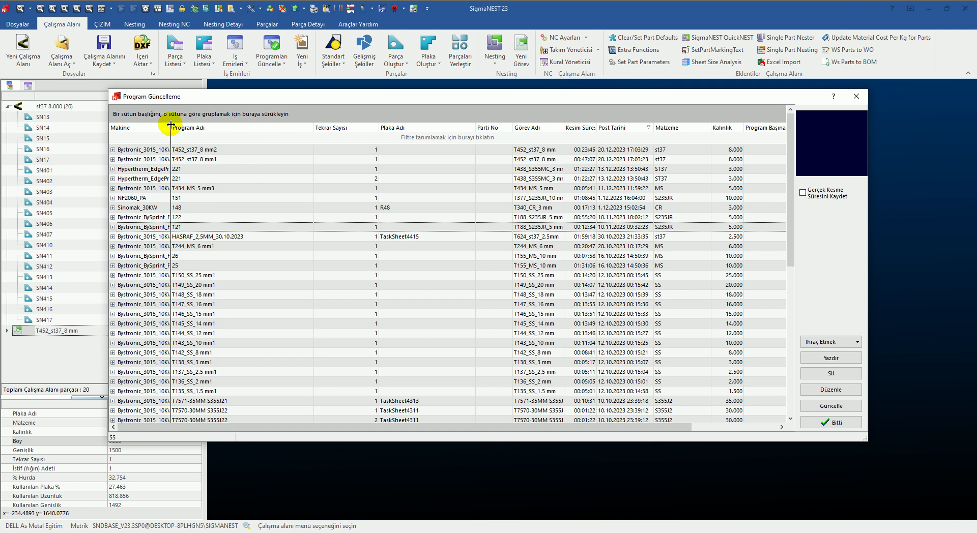
drag(171, 125, 235, 127)
drag(583, 128, 257, 128)
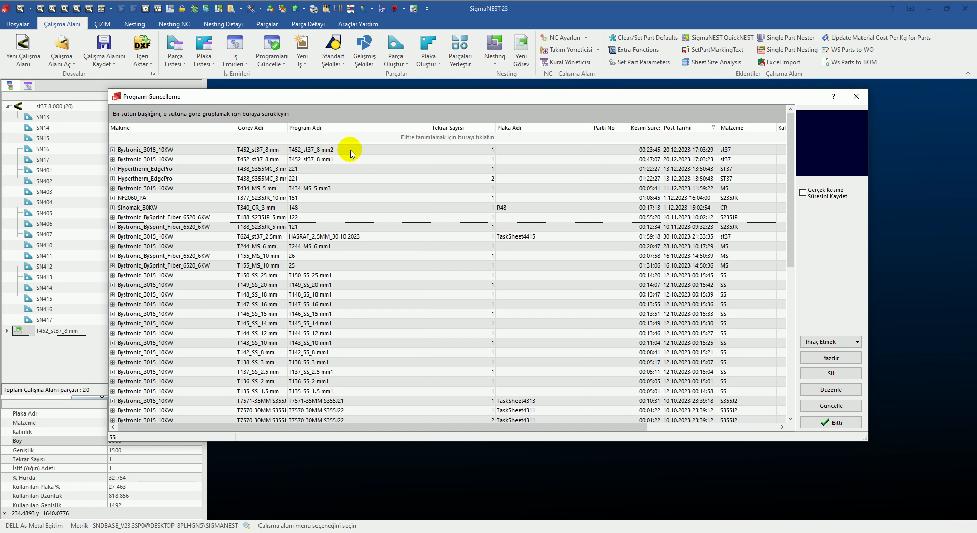
Review the T452_st37_8 mm1 and mm2 program rows, then close the list
click(320, 151)
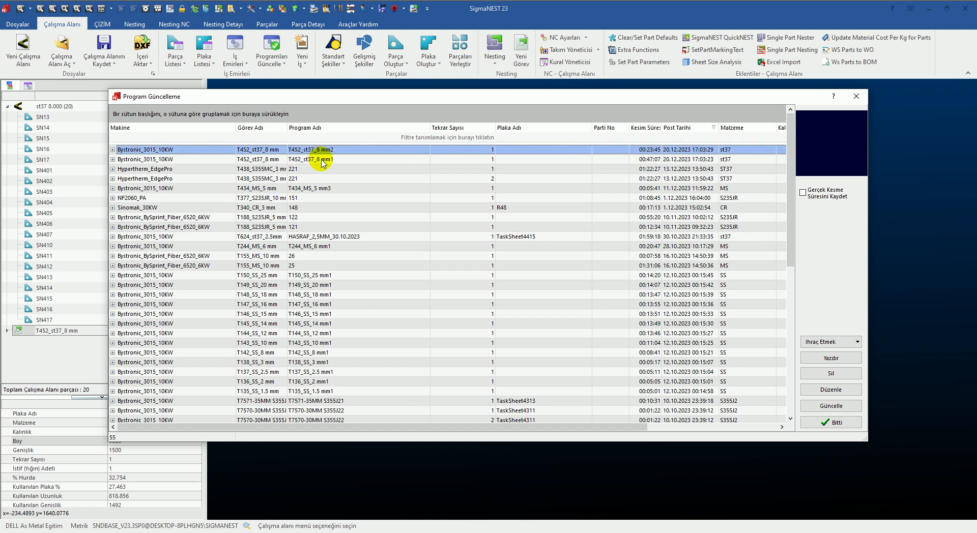
click(322, 161)
click(322, 151)
click(322, 161)
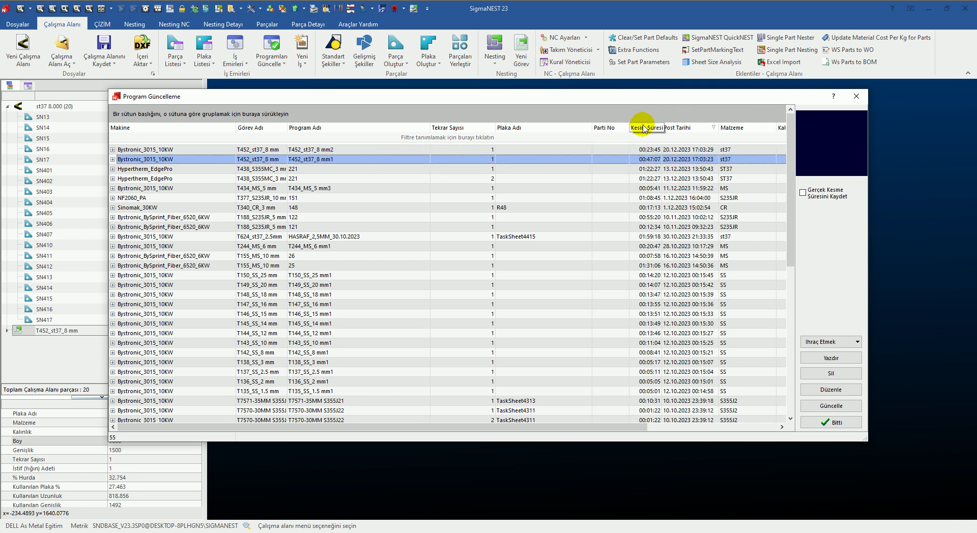
mouse_move(686, 128)
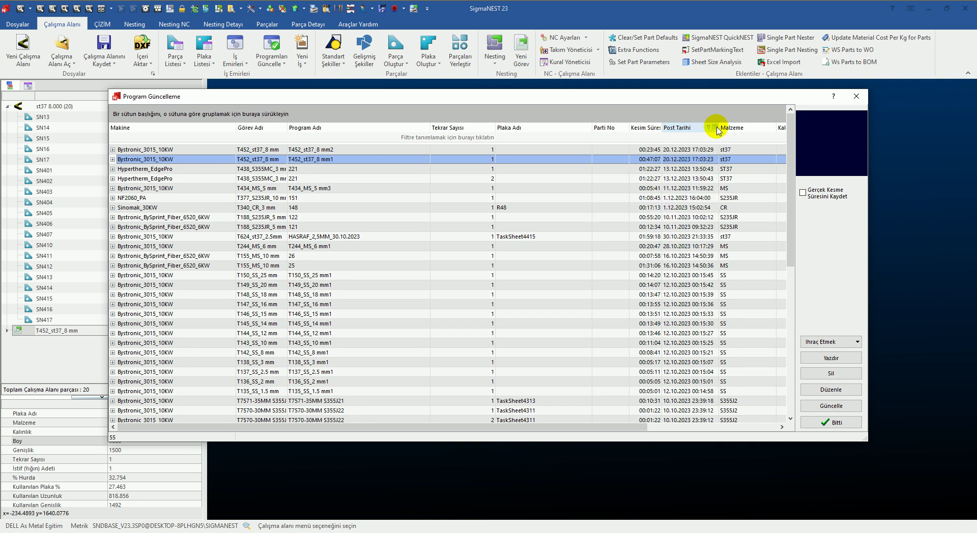
mouse_move(790, 173)
mouse_down()
mouse_move(795, 253)
mouse_move(787, 131)
mouse_up()
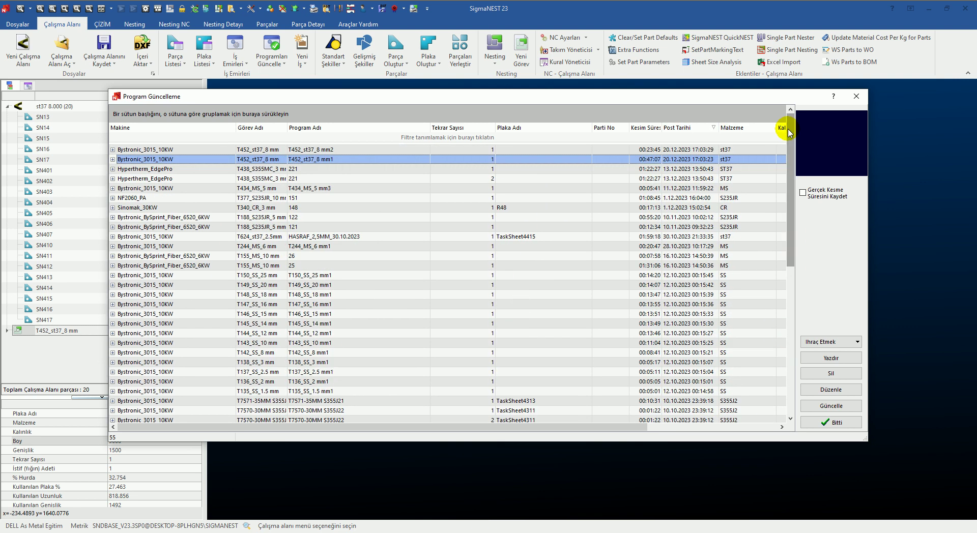
click(855, 99)
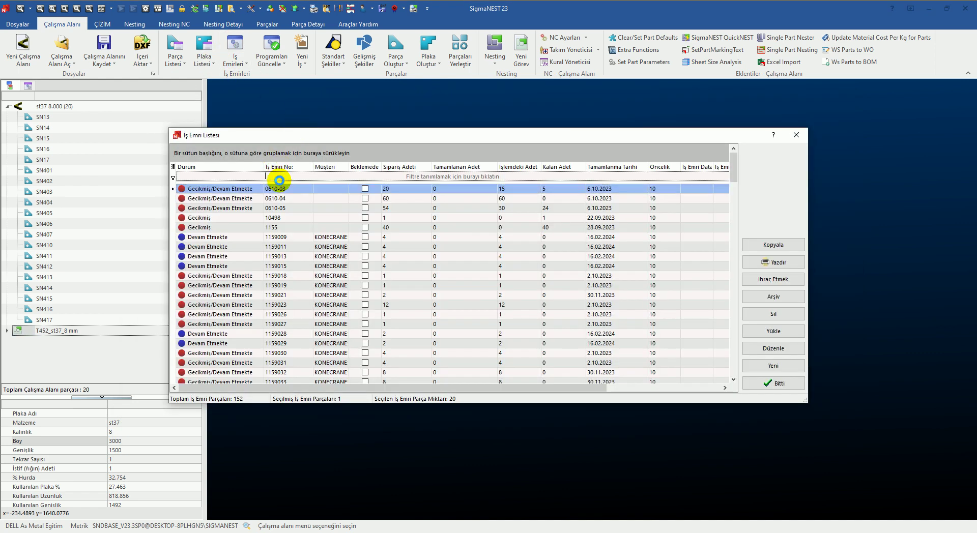
Filter the work orders to IS numbers, select ISNO_444, and move the list aside
text(IS)
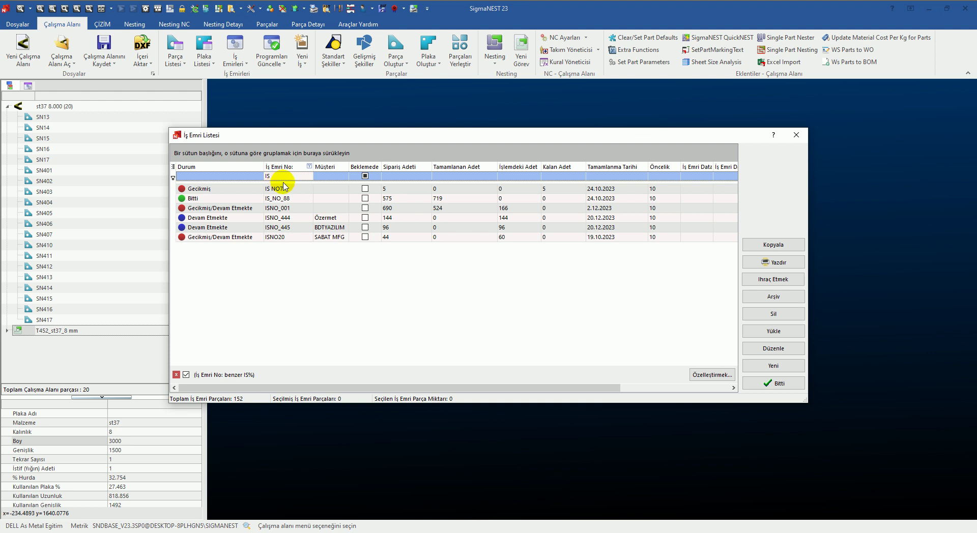
click(279, 219)
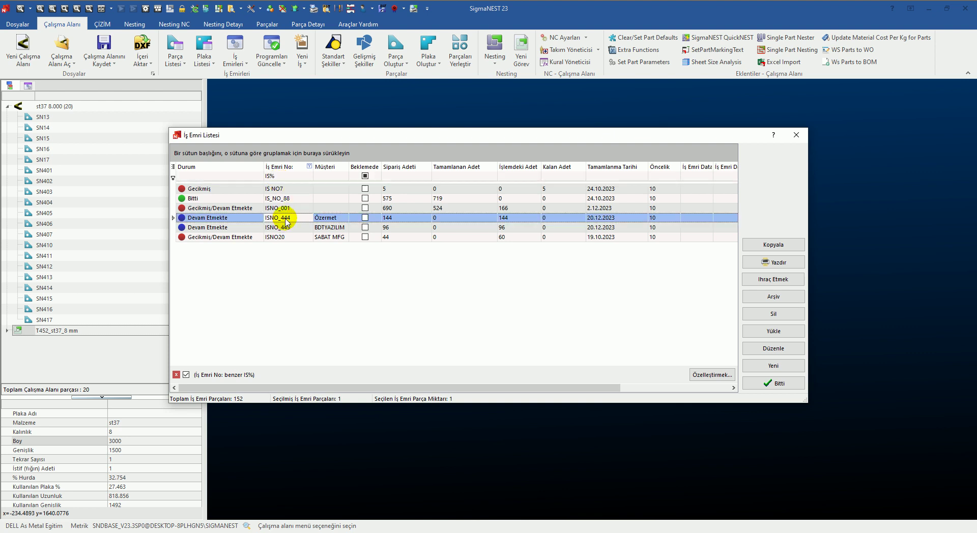
click(210, 230)
click(222, 219)
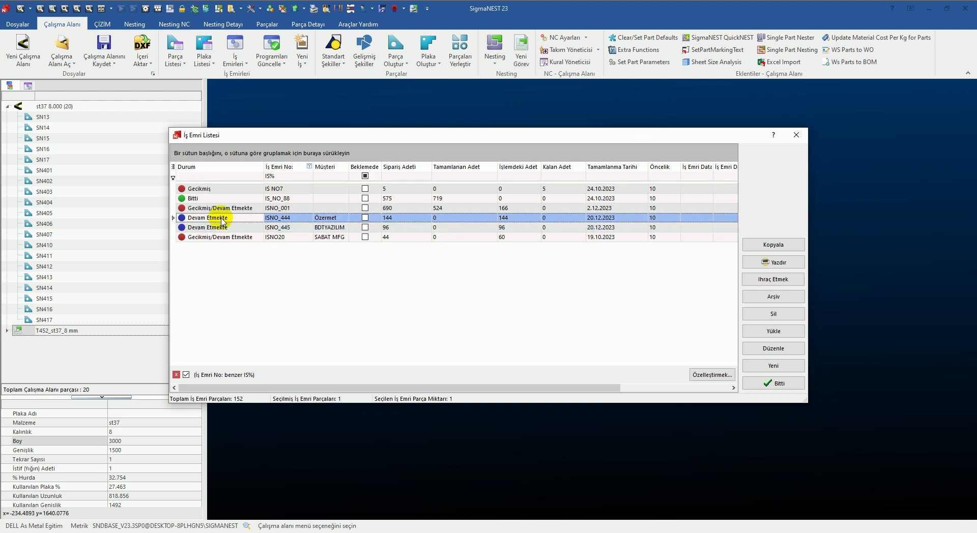
click(220, 230)
click(223, 220)
drag(322, 140, 438, 280)
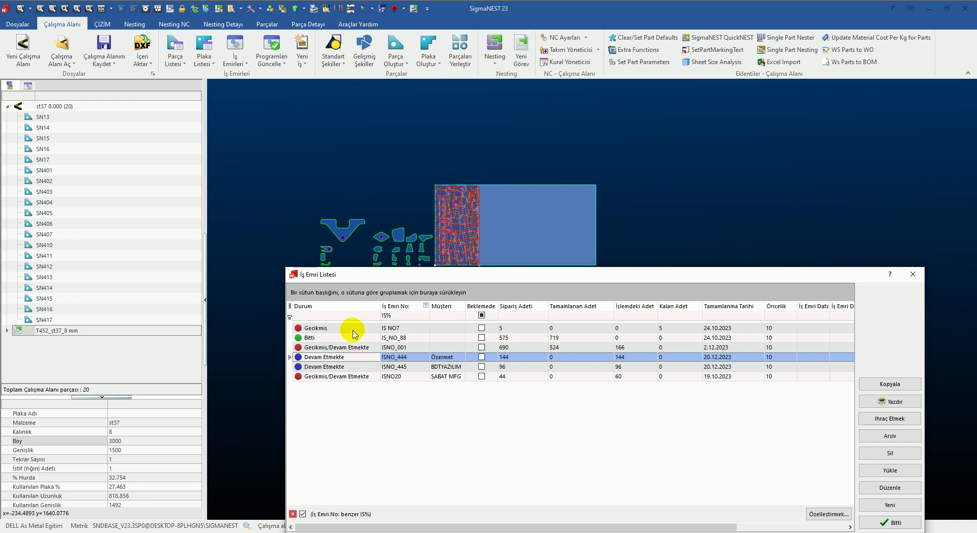
Review IS NO7, ISNO_001, ISNO_444 and ISNO_445 and their Durum status values
click(336, 328)
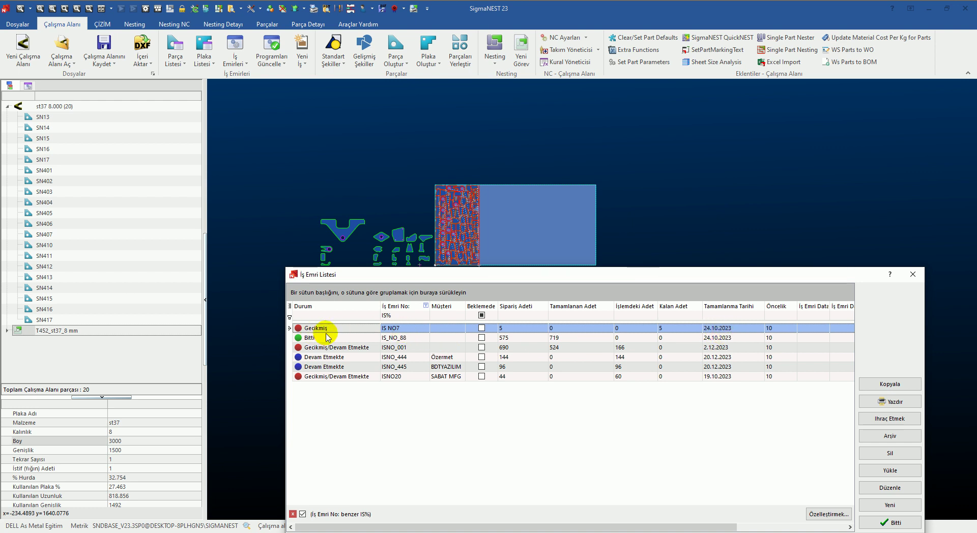
click(337, 348)
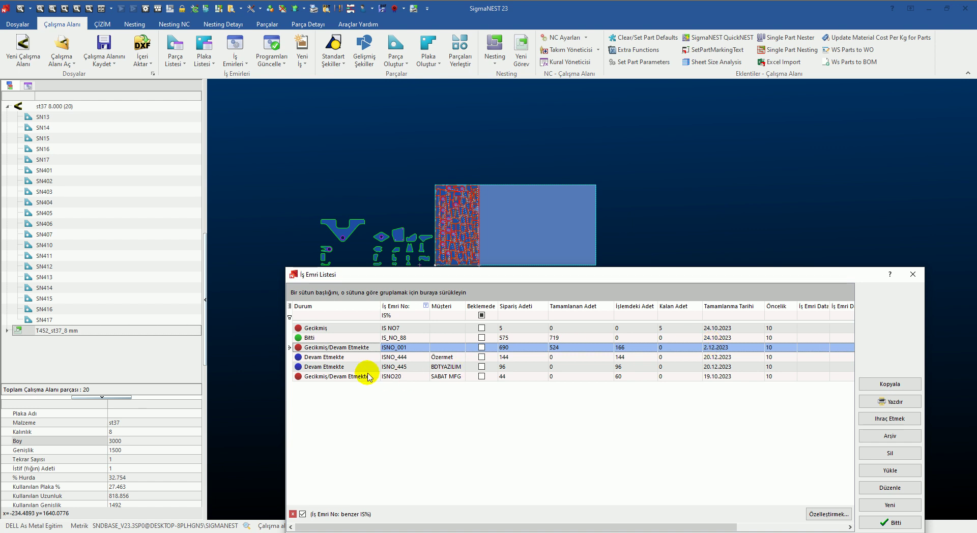
click(335, 358)
click(336, 367)
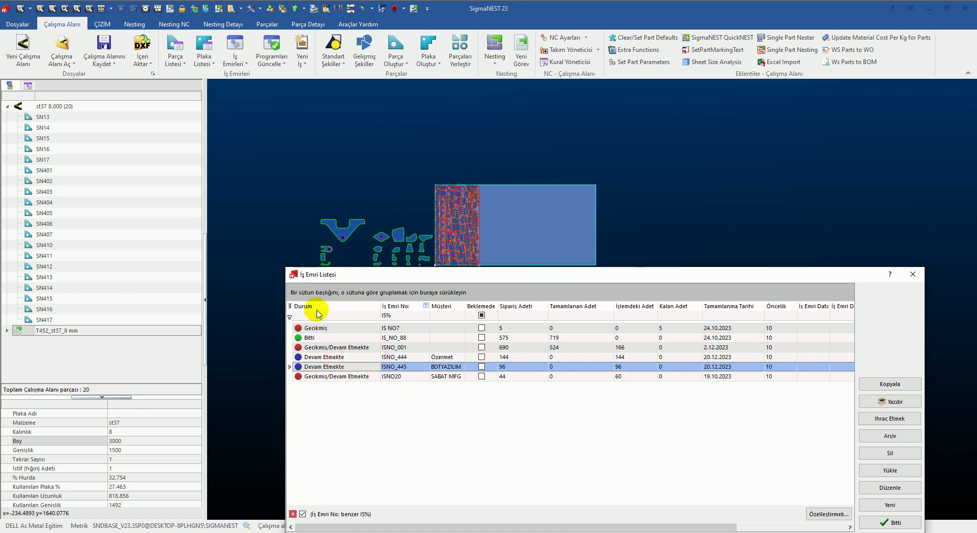
click(377, 306)
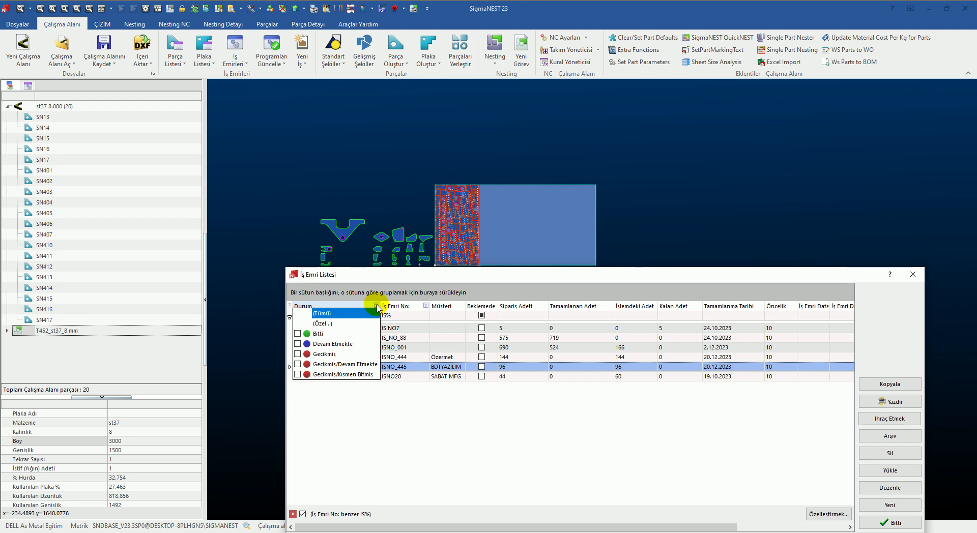
click(417, 435)
click(344, 358)
click(351, 367)
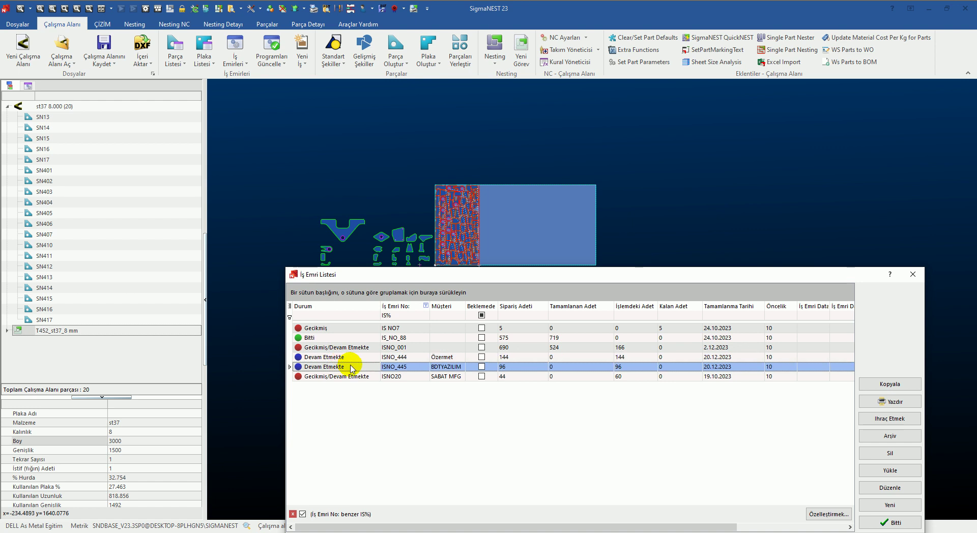
drag(649, 275, 604, 136)
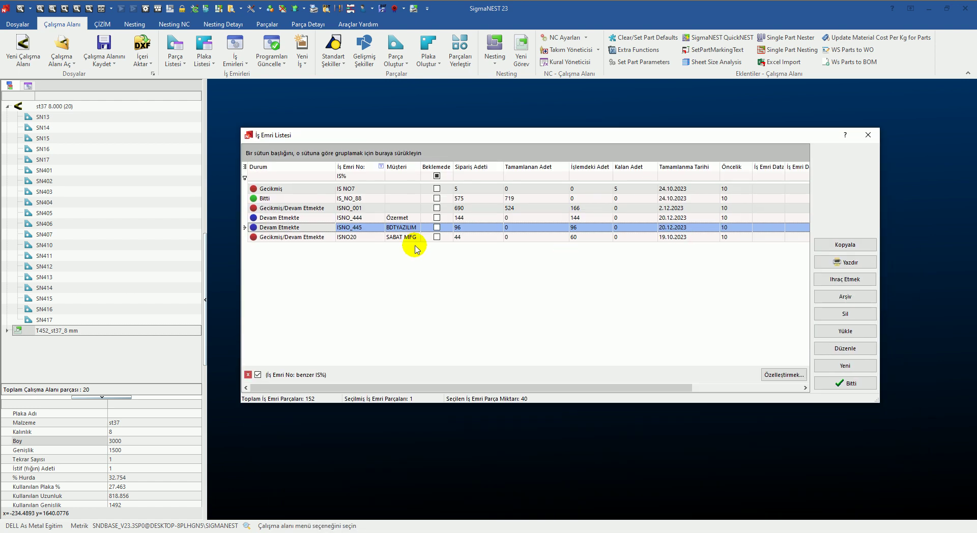
Update program T452_st37_8 mm1 so it drops off the Program Update list
click(867, 135)
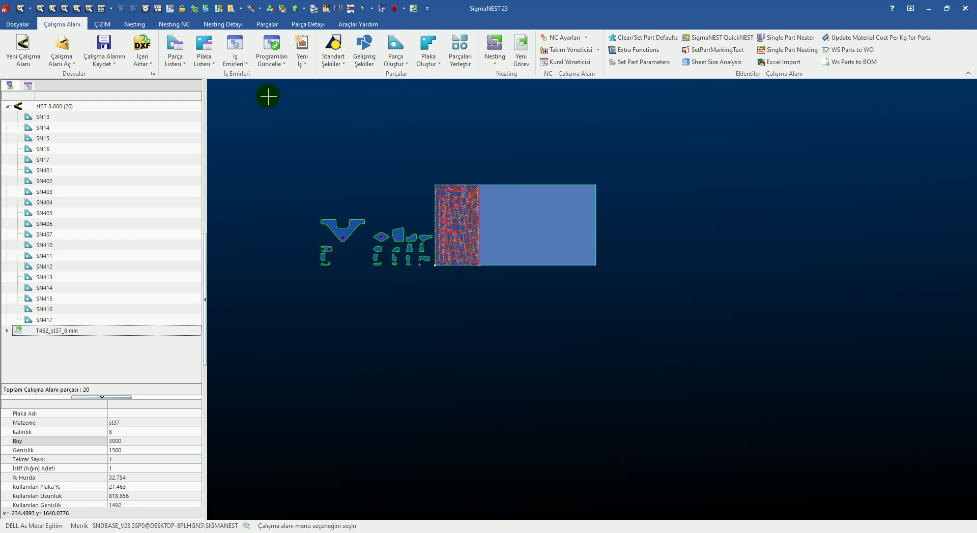
click(273, 53)
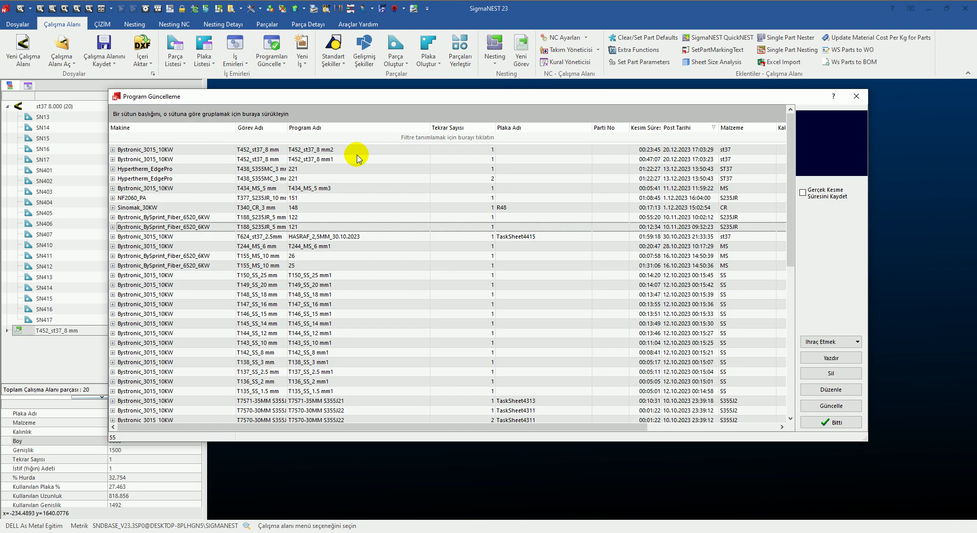
click(326, 160)
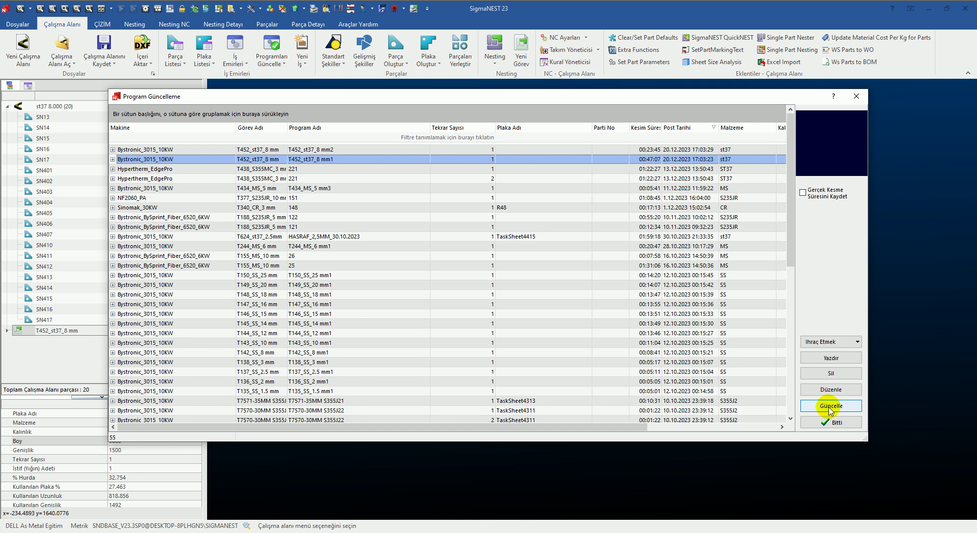
click(831, 406)
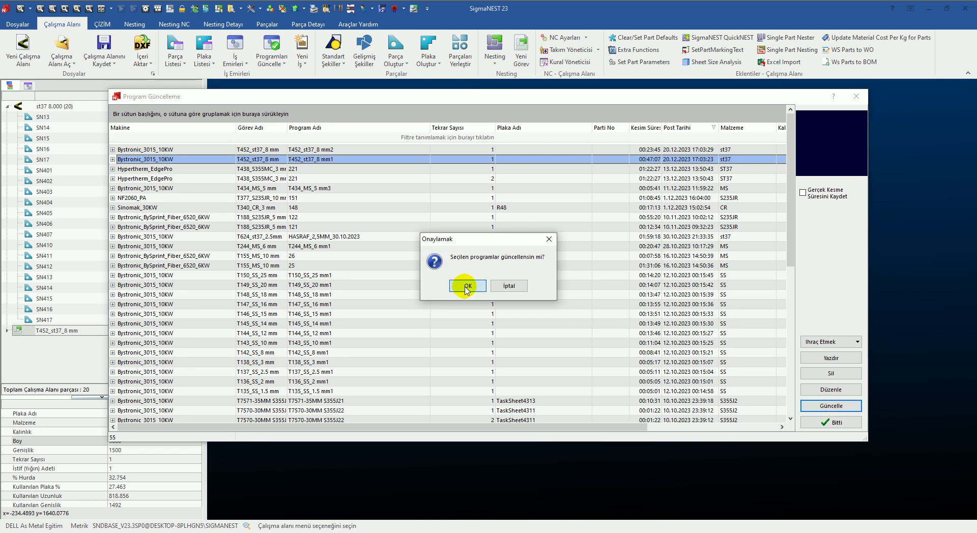
click(467, 286)
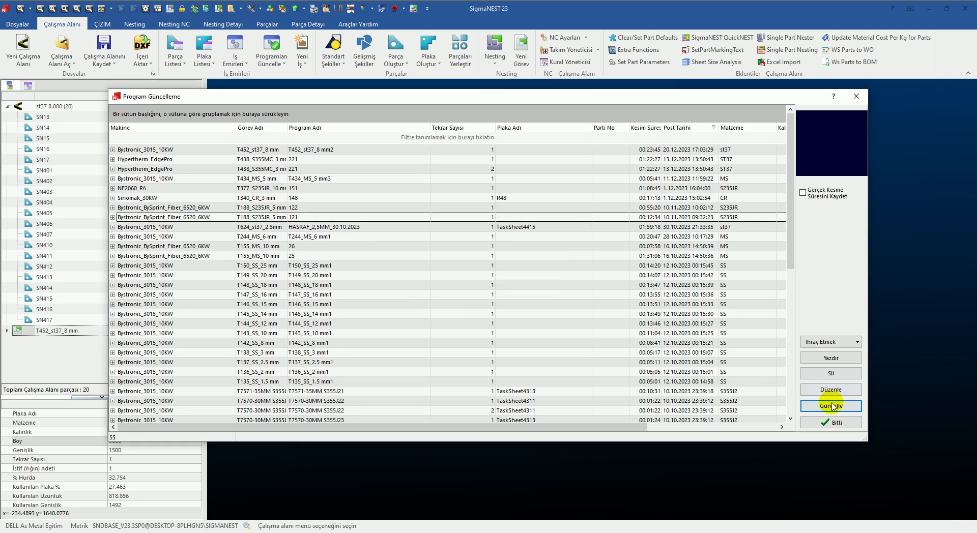
click(832, 422)
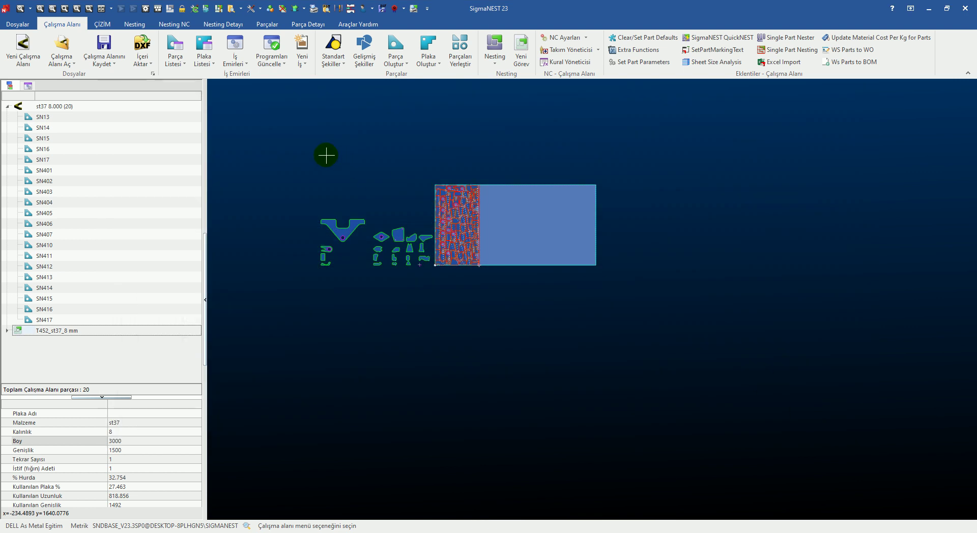
Open the work order list sorted by İş Emri No
click(235, 44)
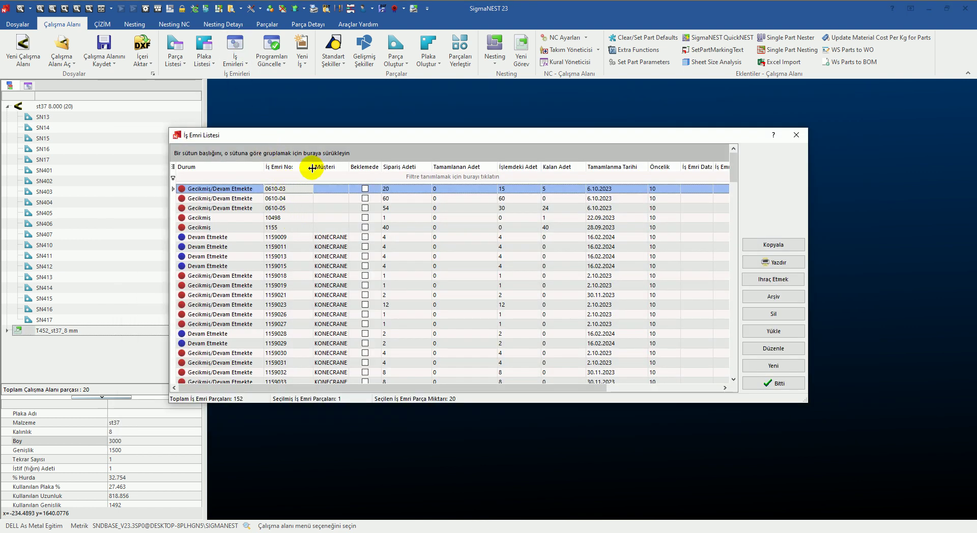
click(295, 167)
scroll(288, 268, down, 5)
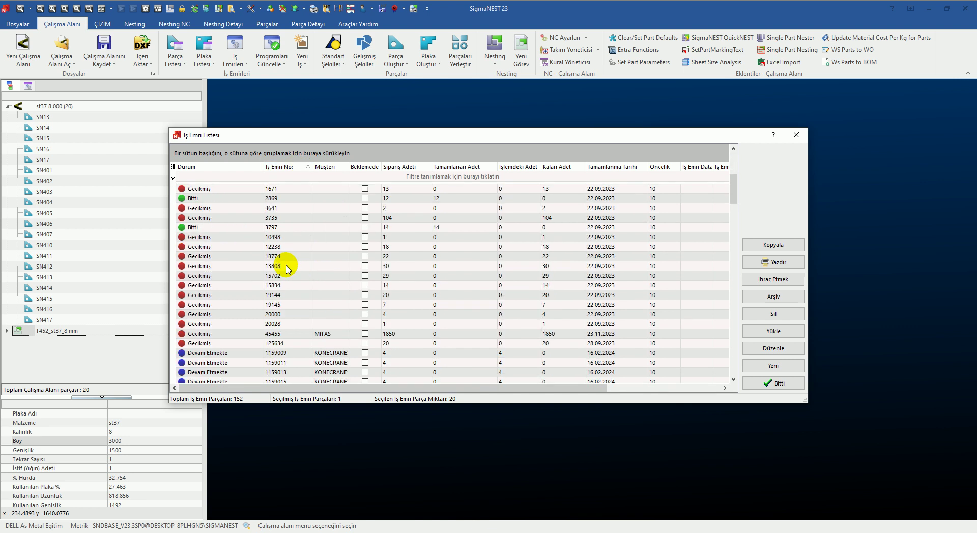
scroll(288, 269, down, 6)
scroll(294, 268, down, 7)
scroll(297, 263, down, 2)
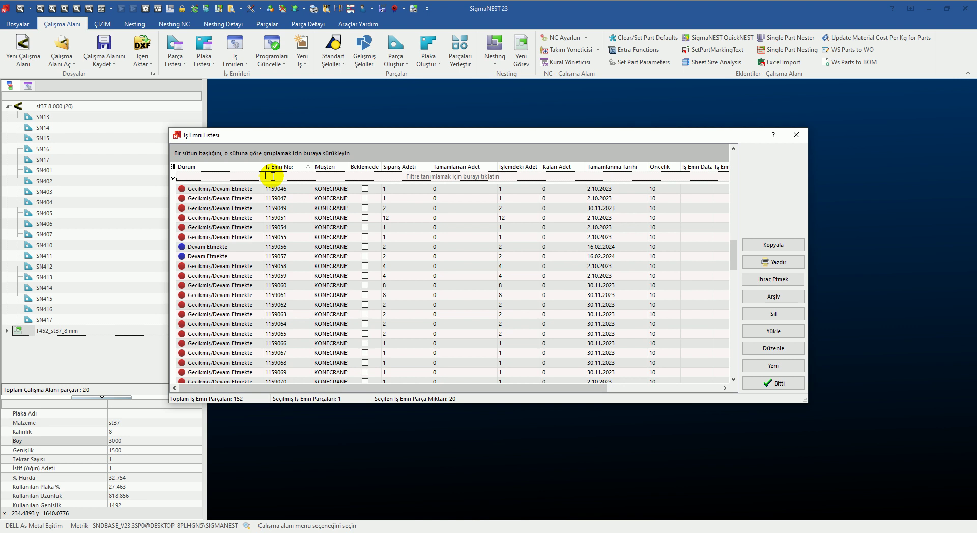
Filter to IS% orders, select ISNO_445 and ISNO_444, and open report printing
text(IS)
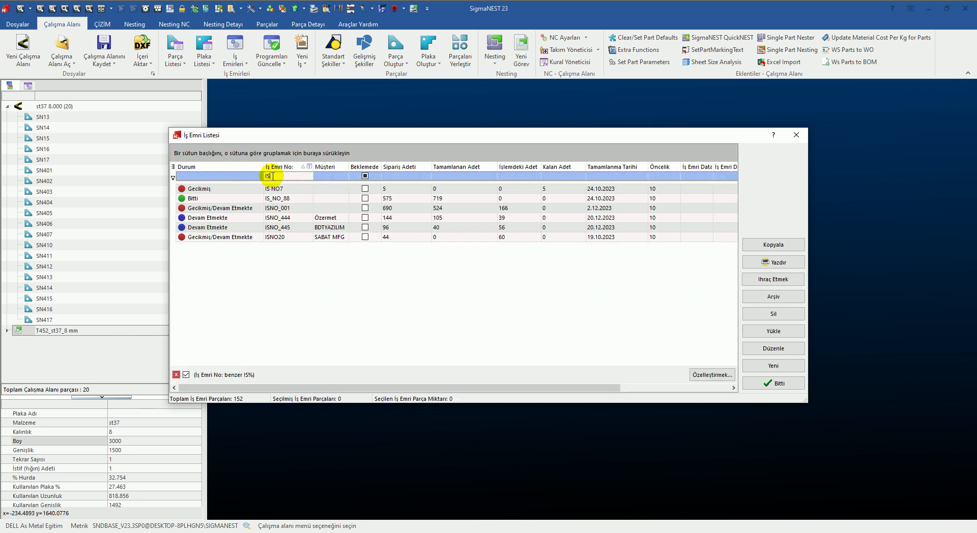
click(281, 219)
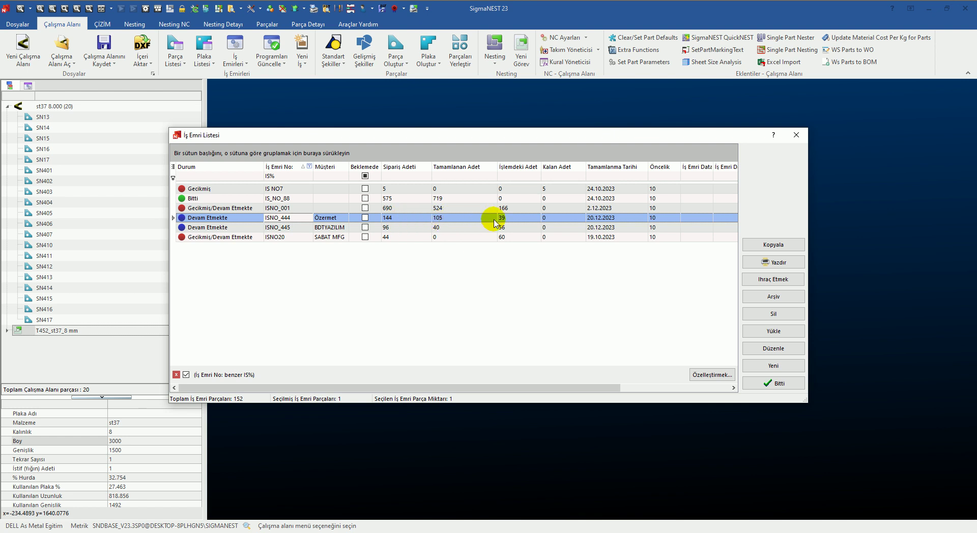
click(390, 230)
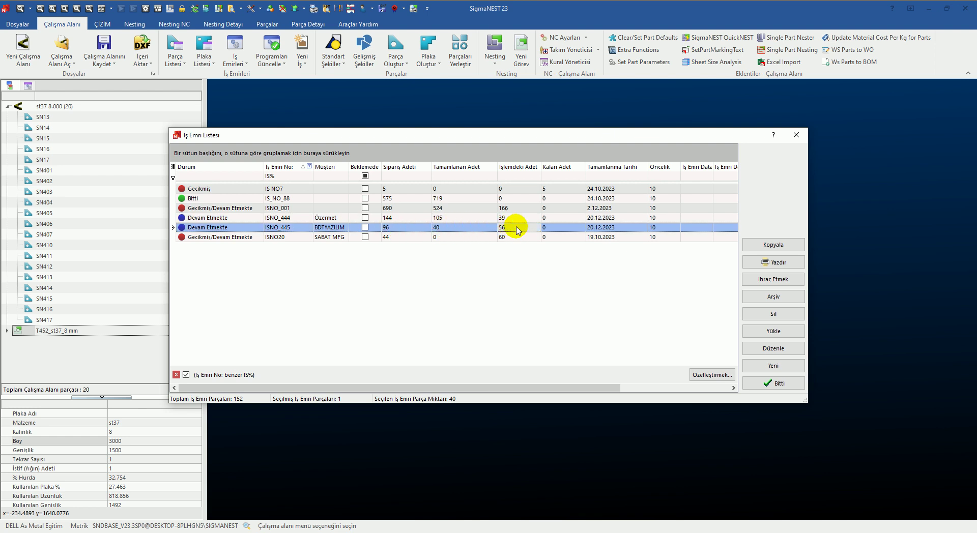
ctrl+click(231, 219)
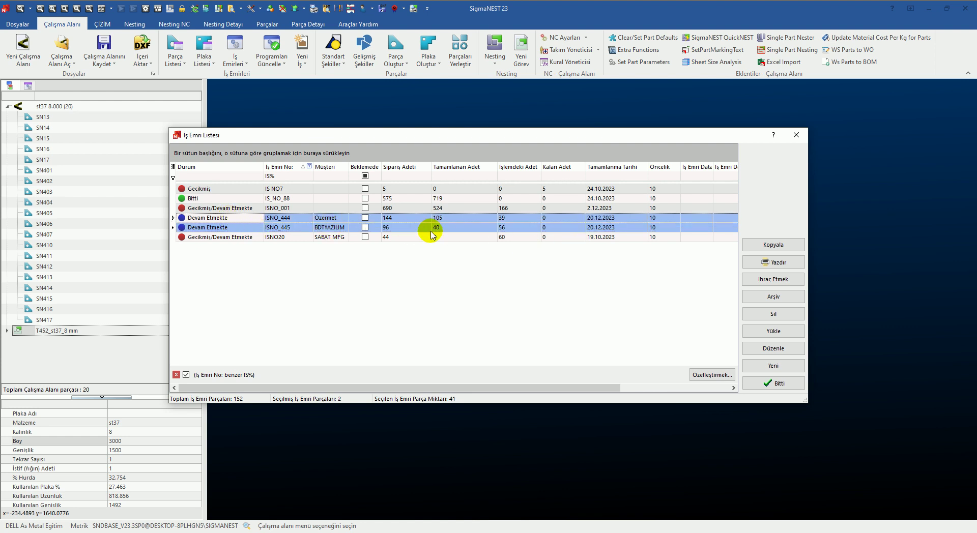
click(773, 262)
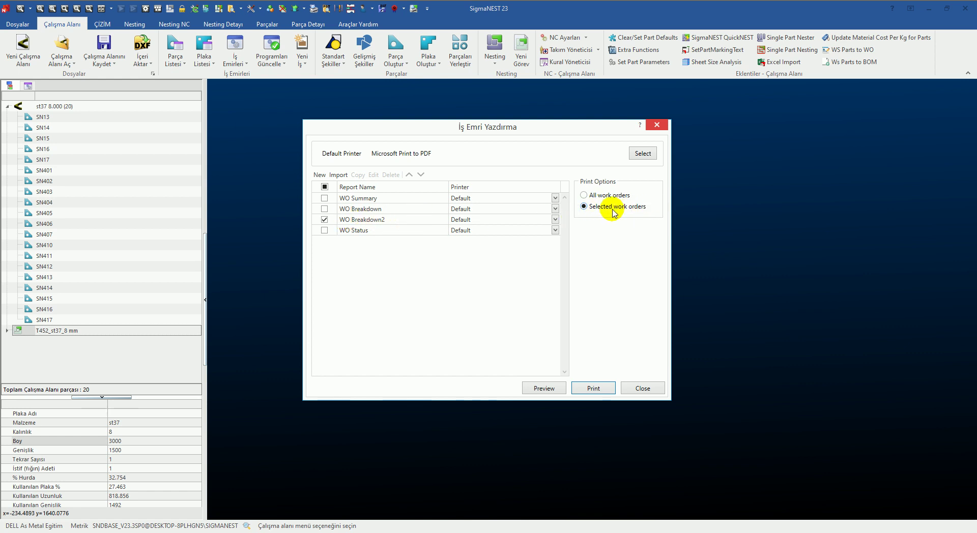
Preview the WO Breakdown2 report for the selected work orders in a maximized window
click(382, 219)
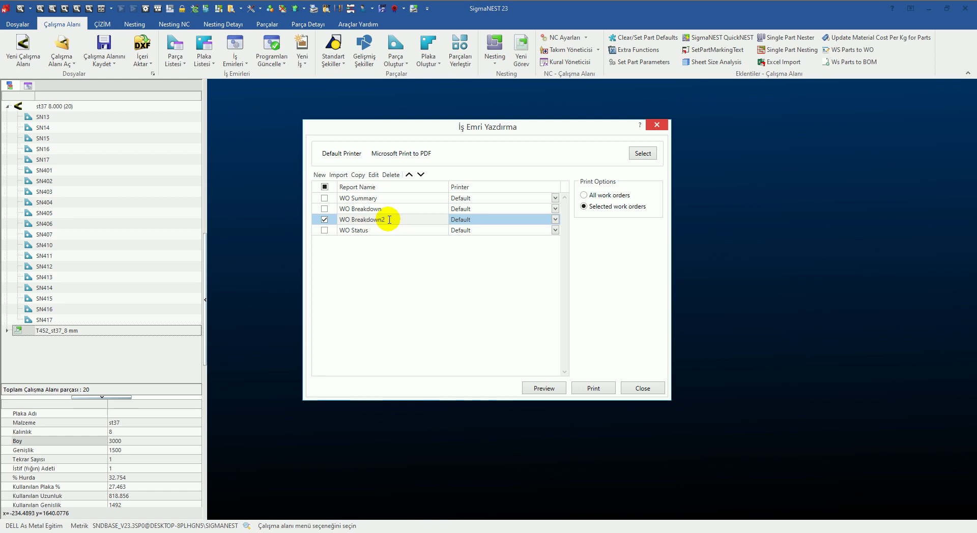
click(548, 389)
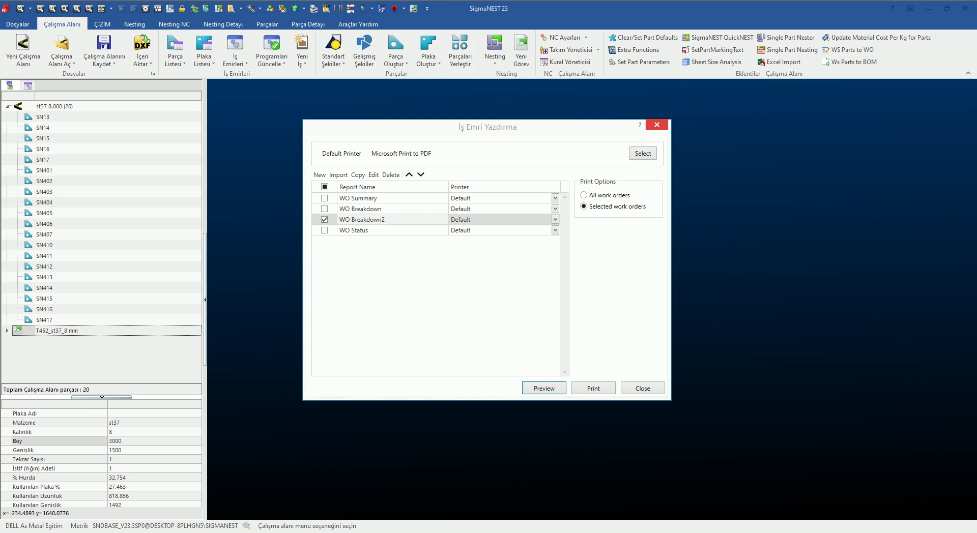
drag(460, 175, 584, 153)
double_click(584, 152)
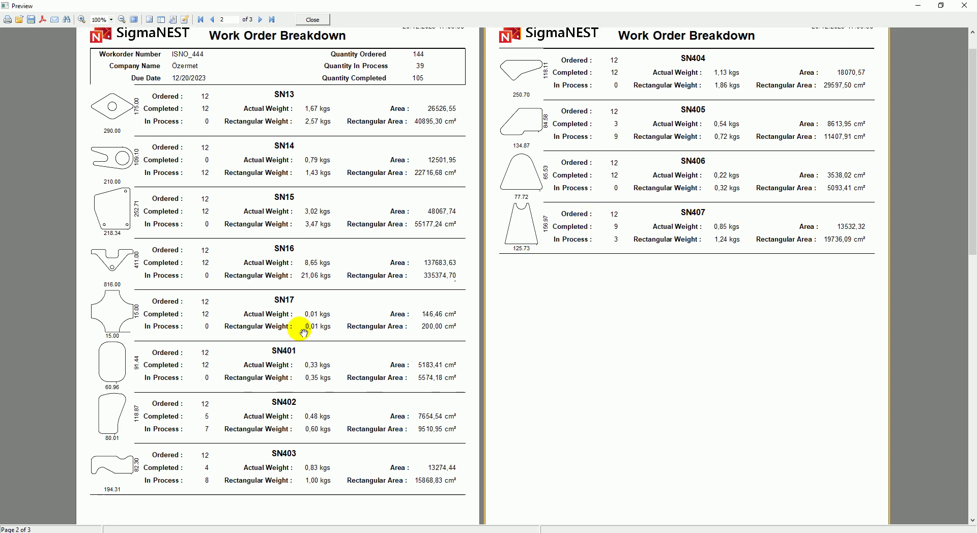
Scroll through the three report pages, ending on page 2 listing ISNO_444's parts SN404–SN407
scroll(305, 346, down, 5)
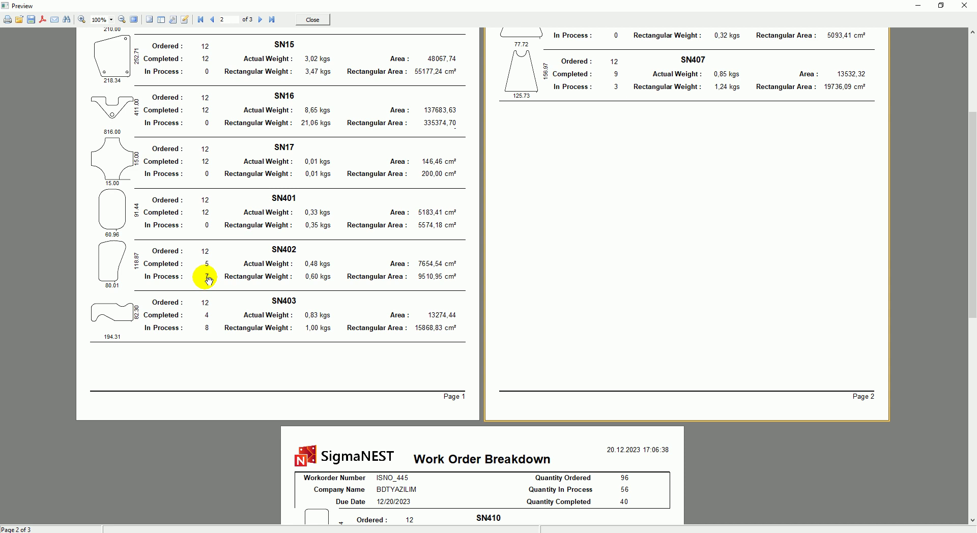
scroll(316, 283, down, 5)
scroll(319, 291, down, 5)
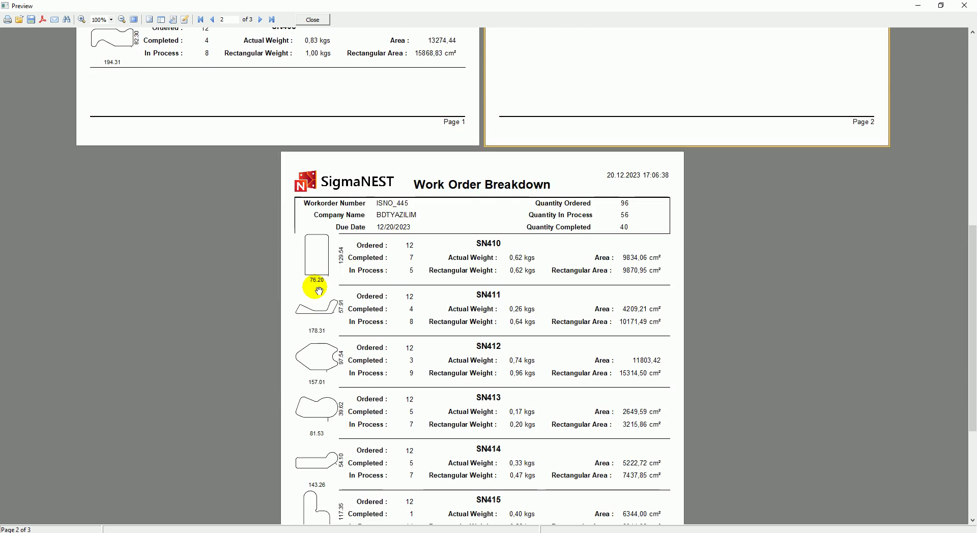
scroll(389, 239, up, 10)
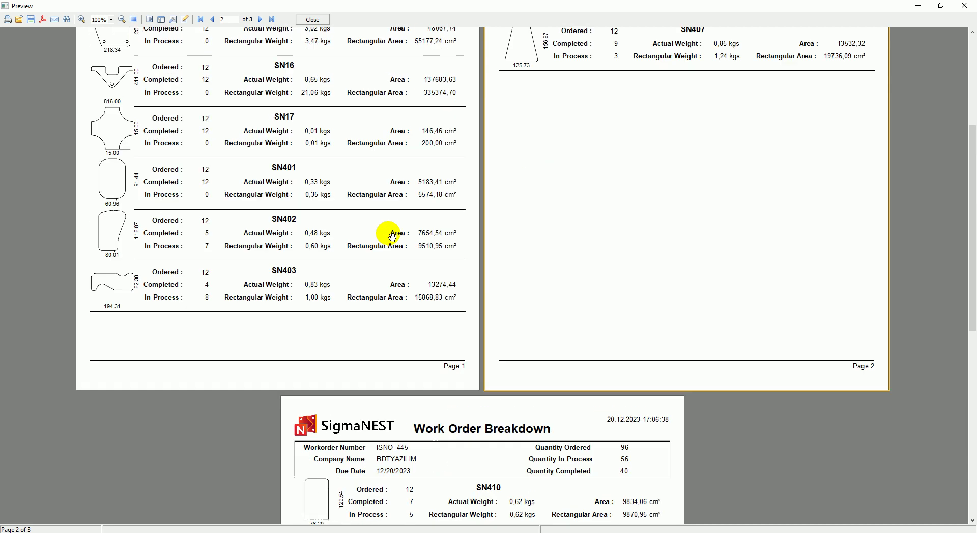
scroll(389, 241, down, 9)
scroll(393, 261, up, 9)
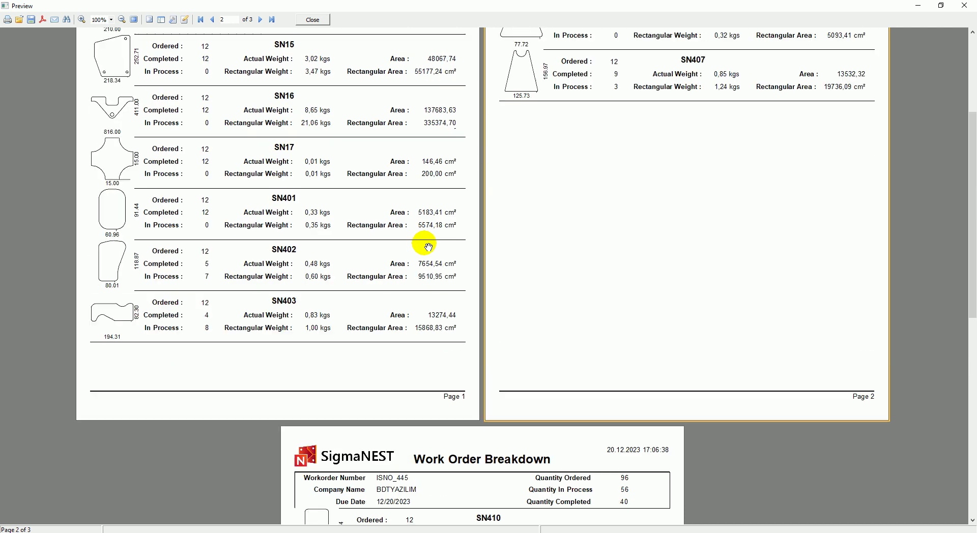
scroll(429, 246, up, 6)
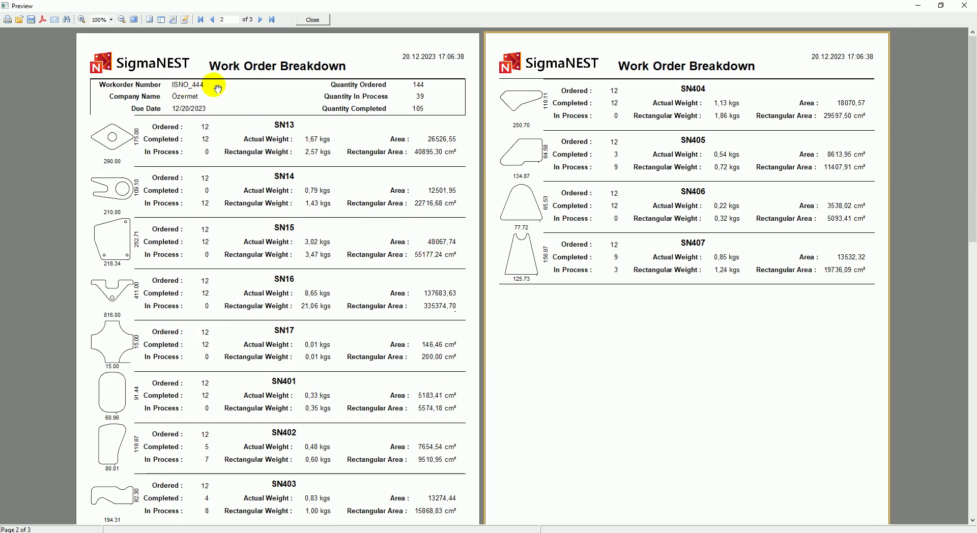
scroll(617, 174, down, 8)
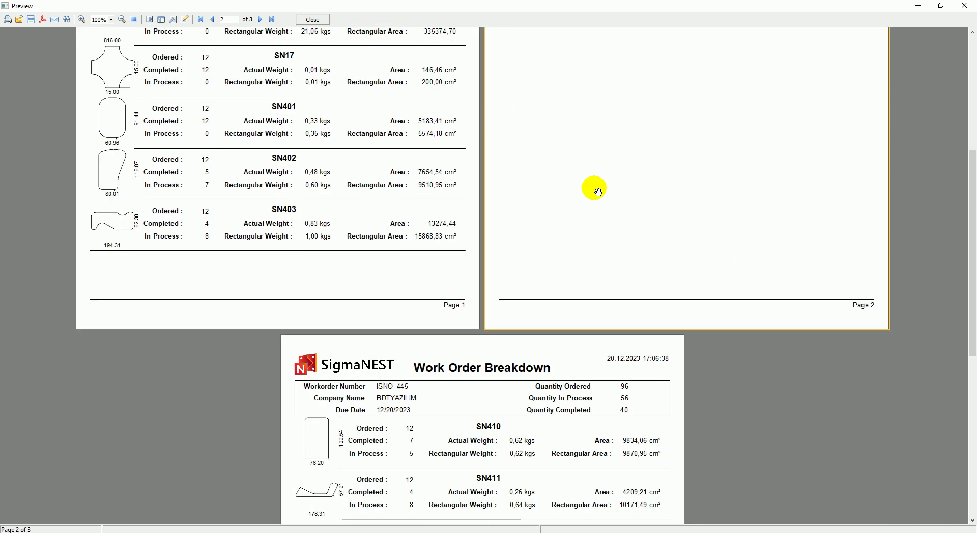
scroll(593, 190, down, 10)
scroll(508, 206, down, 3)
scroll(460, 214, down, 1)
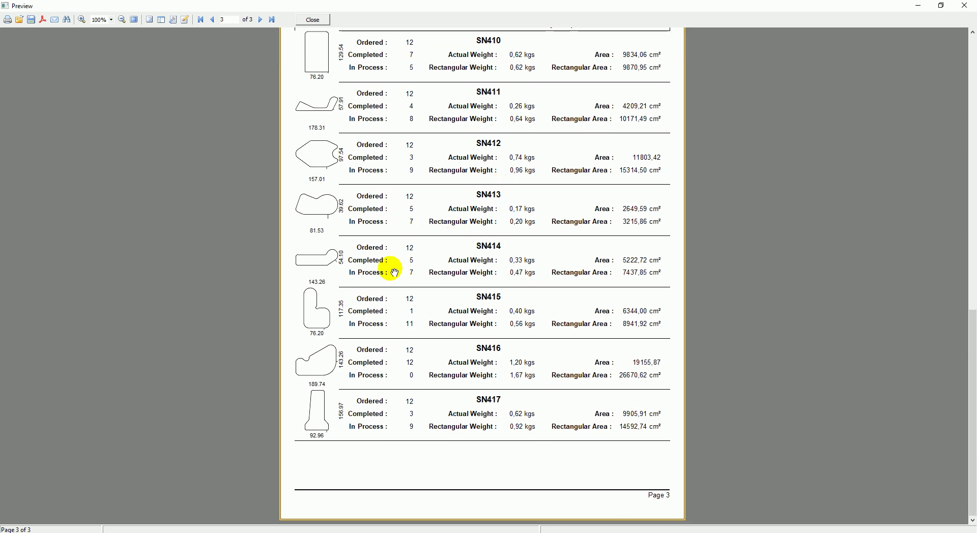
scroll(417, 272, up, 5)
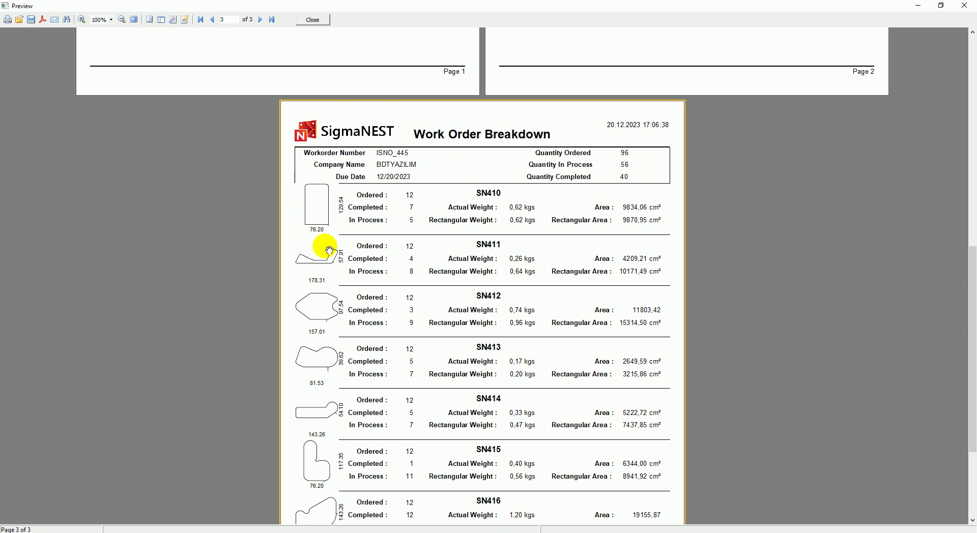
scroll(448, 264, down, 3)
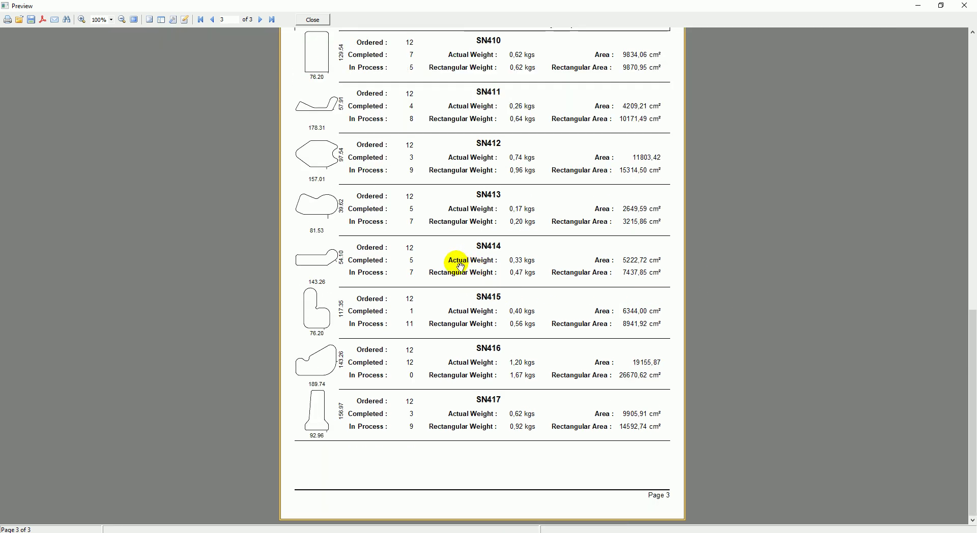
scroll(523, 261, up, 8)
scroll(524, 261, up, 5)
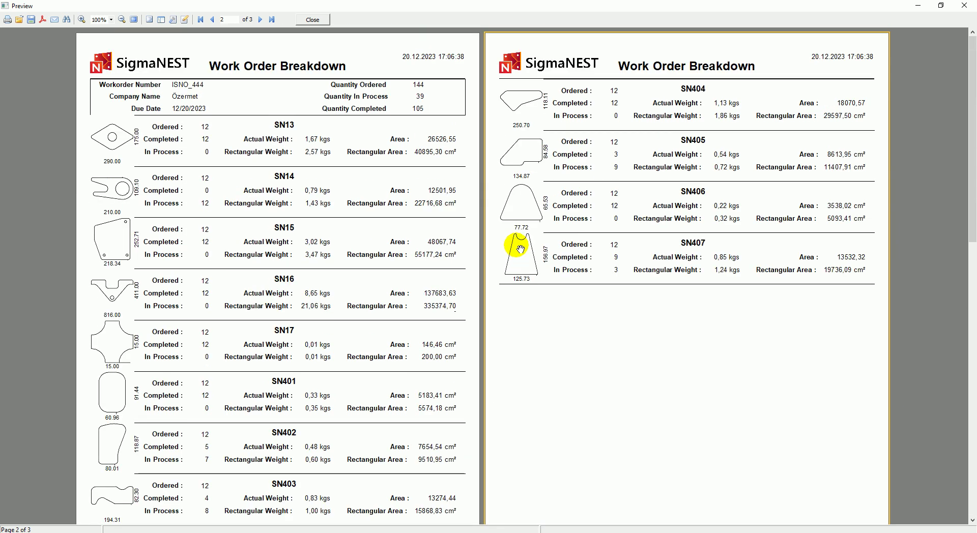
Close the report preview, the work order printing window and the work order list
click(313, 19)
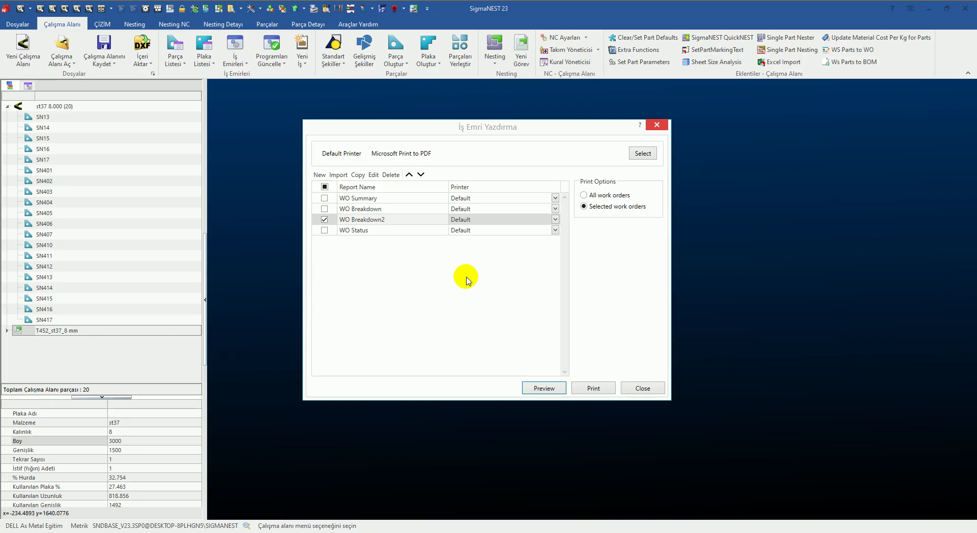
click(642, 390)
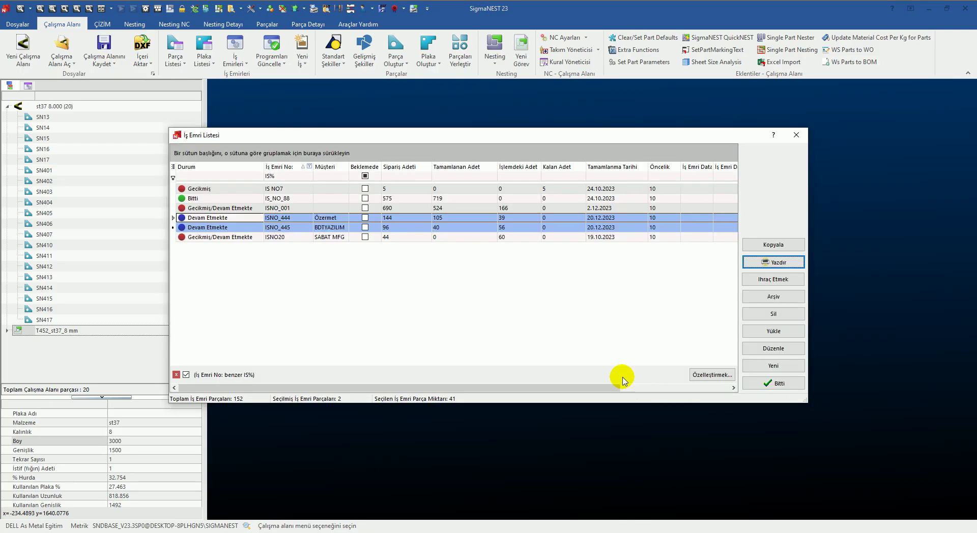
click(794, 137)
Open Program Geçmişi from Programları Güncelle, reposition it, and switch to the by-work-order view
click(272, 60)
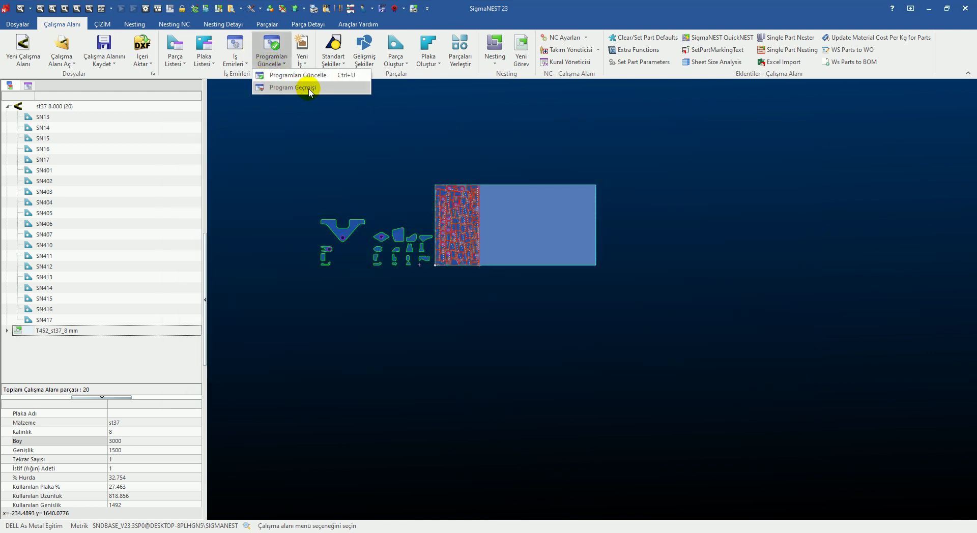
click(309, 91)
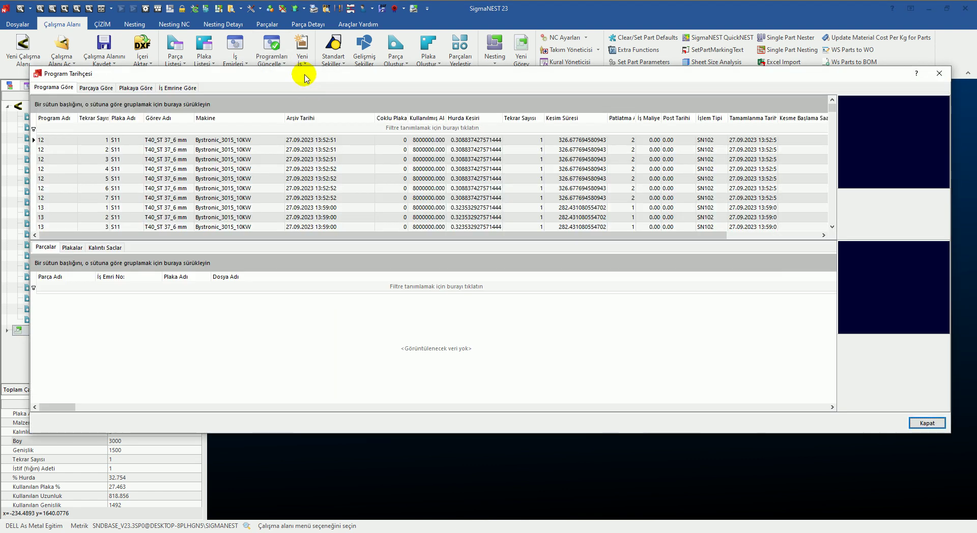
drag(304, 78, 334, 75)
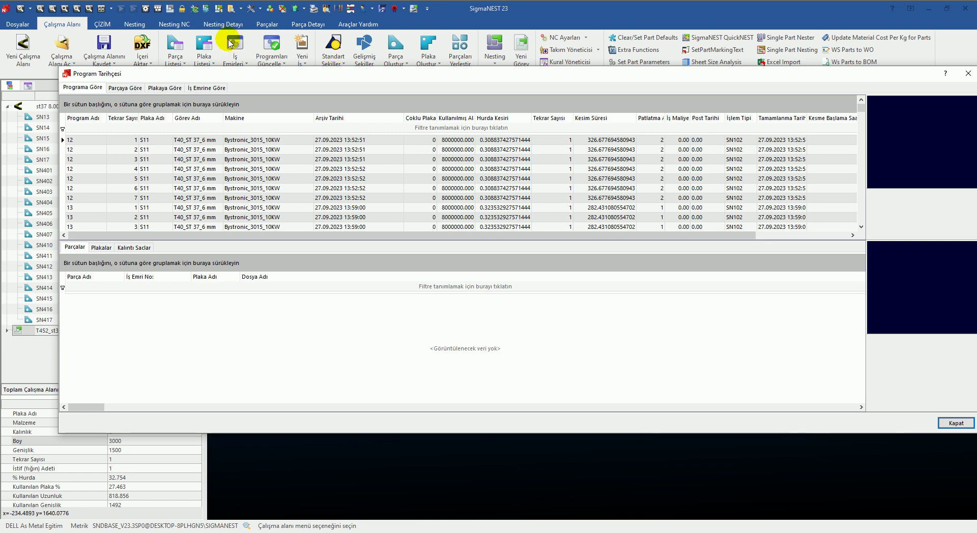
mouse_move(226, 76)
mouse_down()
mouse_move(229, 94)
mouse_move(228, 84)
mouse_up()
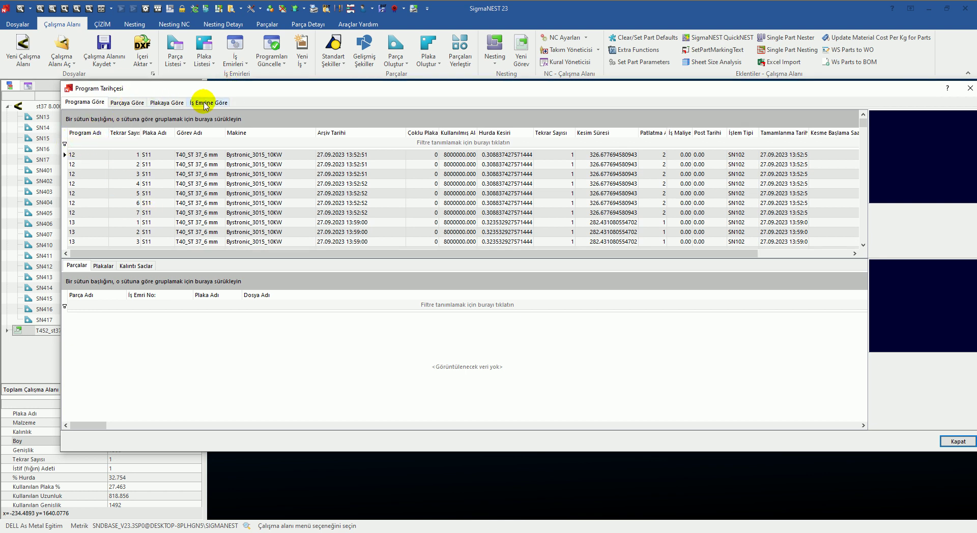
click(205, 105)
Filter the history to work orders starting with IS and select ISNO_444
click(84, 142)
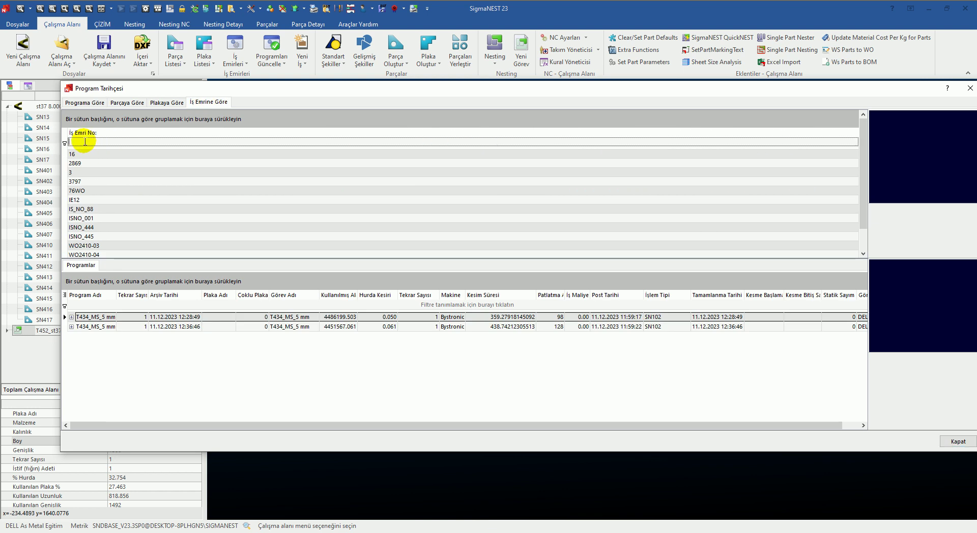
text(IS)
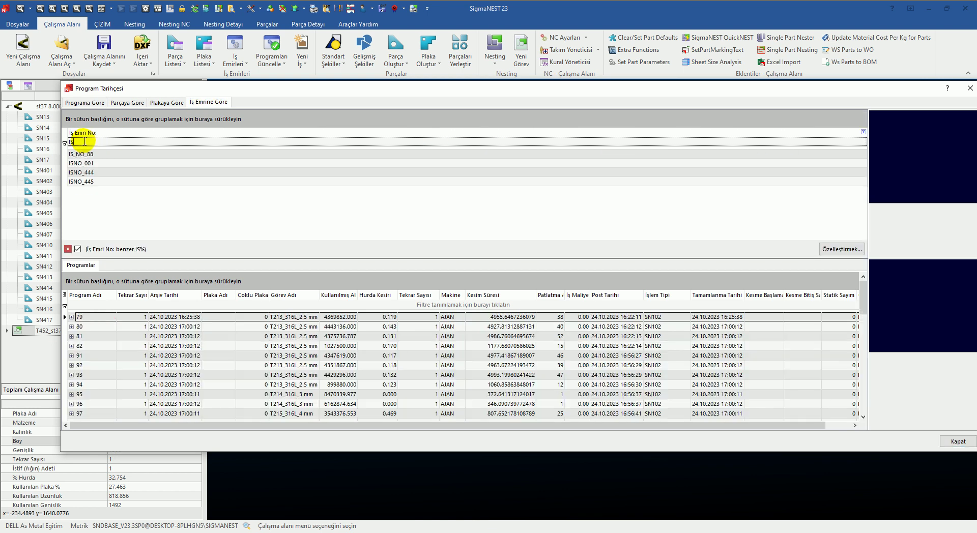
click(105, 173)
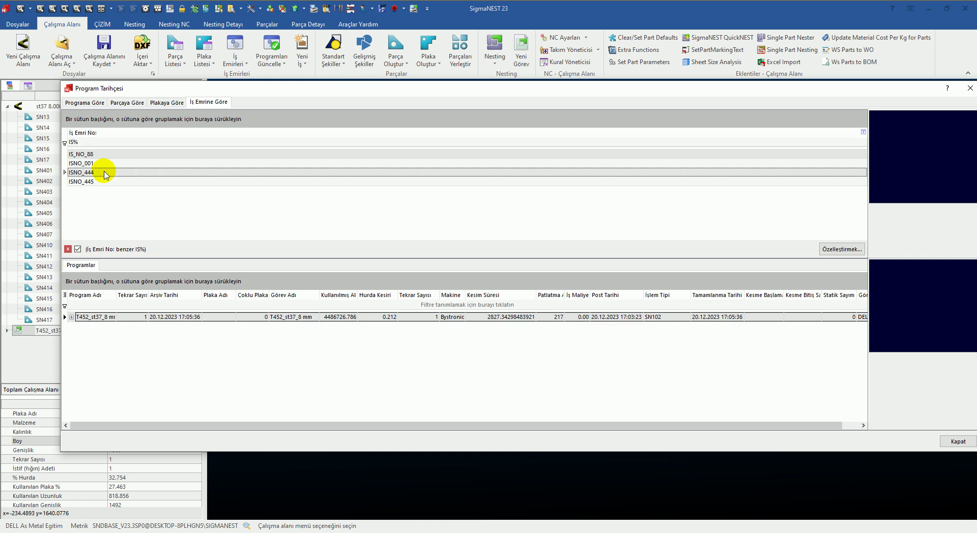
click(105, 182)
click(104, 173)
Widen the program name and used area columns and narrow the repeat count column
drag(116, 295, 152, 295)
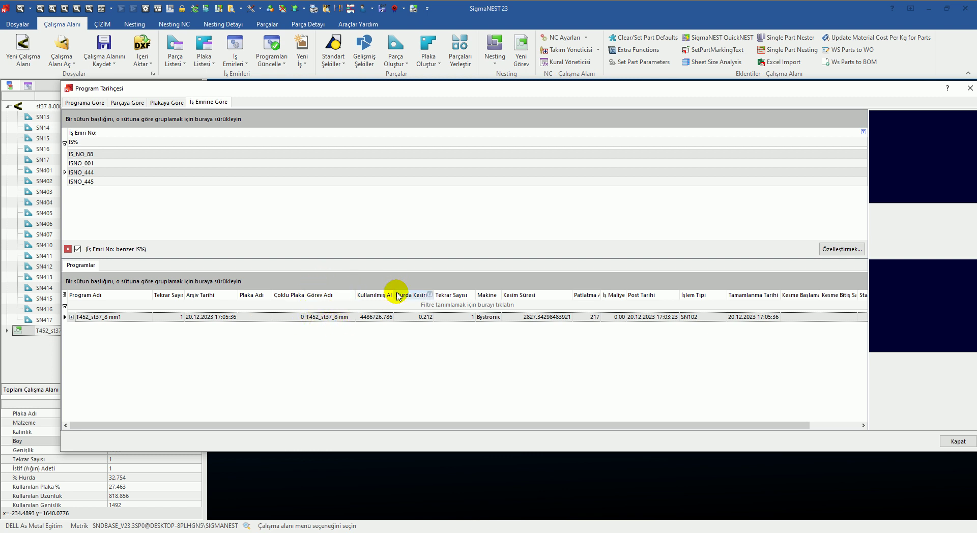
drag(394, 294, 401, 295)
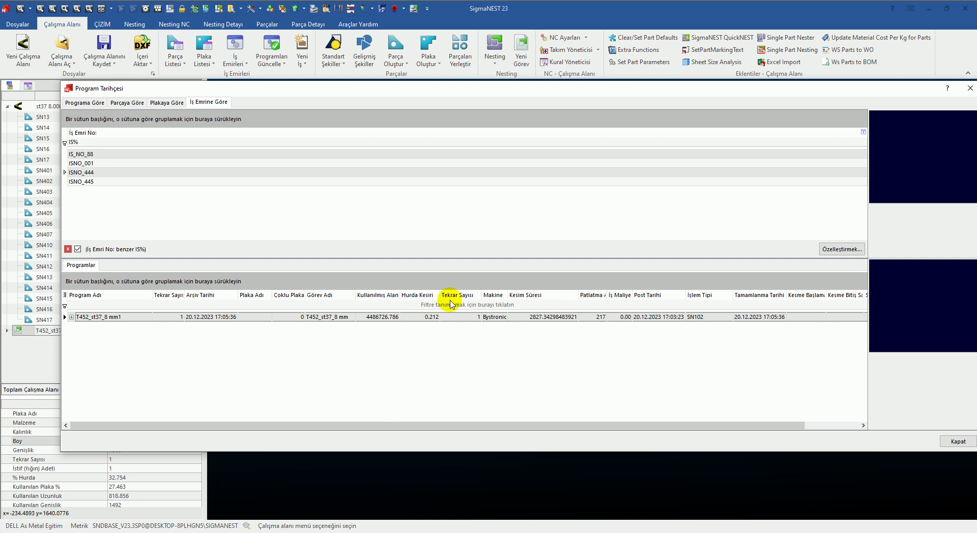
drag(483, 295, 476, 295)
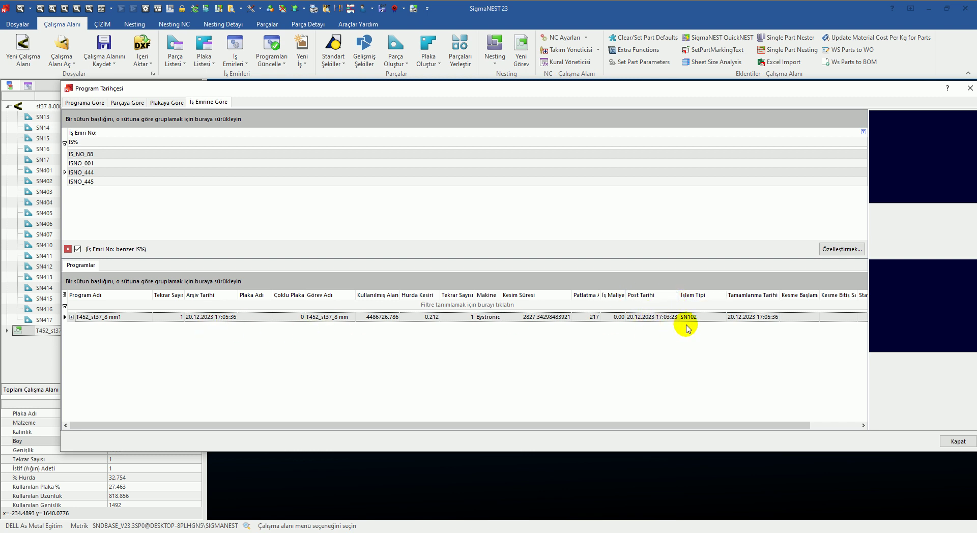
mouse_move(725, 429)
mouse_down()
mouse_move(811, 422)
mouse_move(538, 420)
mouse_up()
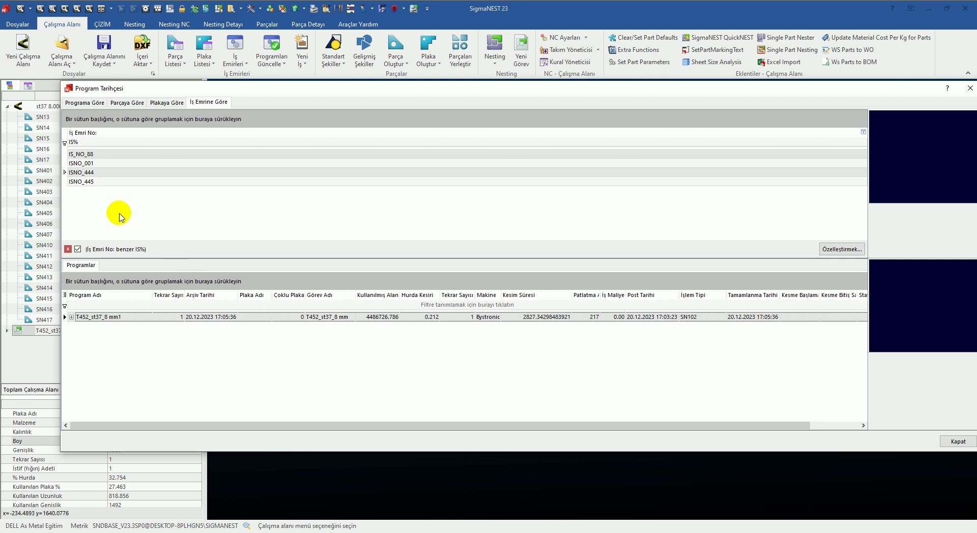
Expand program T452_st37_8 mm1 to list its parts and browse rows SN13 to SN417
click(72, 317)
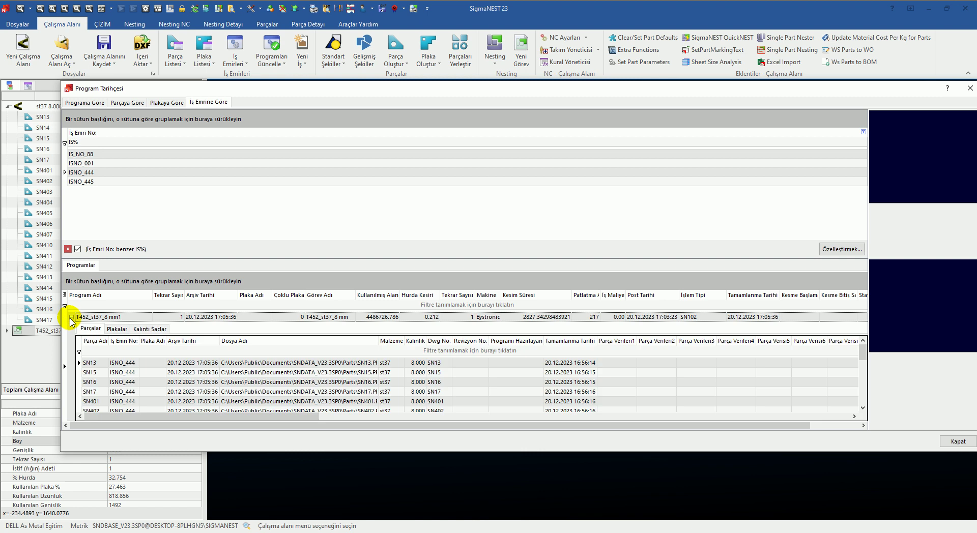
drag(95, 341, 77, 333)
click(90, 364)
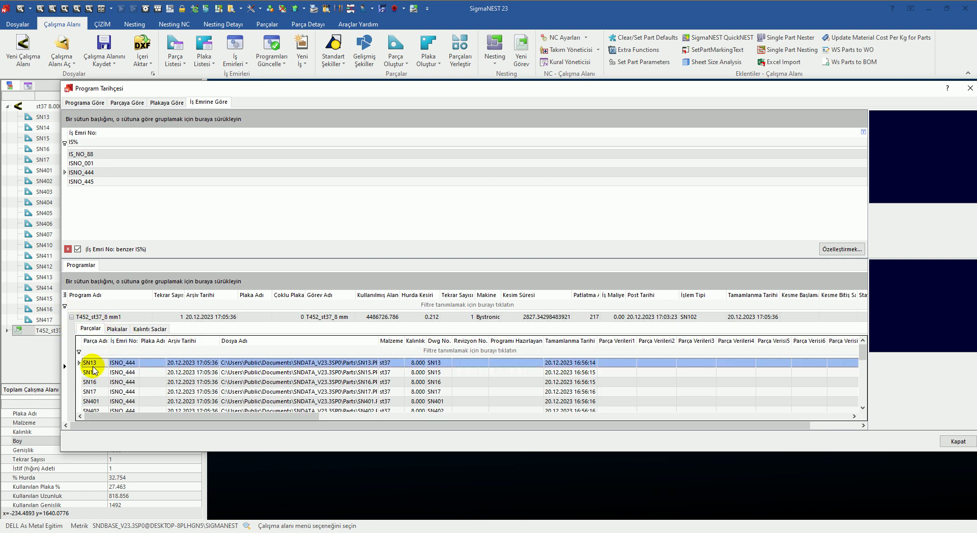
scroll(122, 382, down, 3)
scroll(134, 387, down, 2)
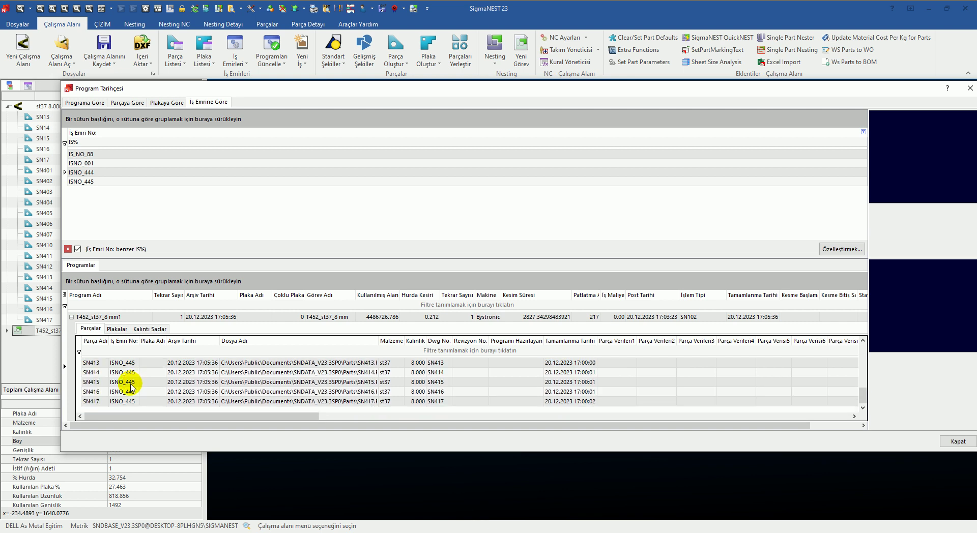
click(128, 402)
click(126, 392)
click(128, 372)
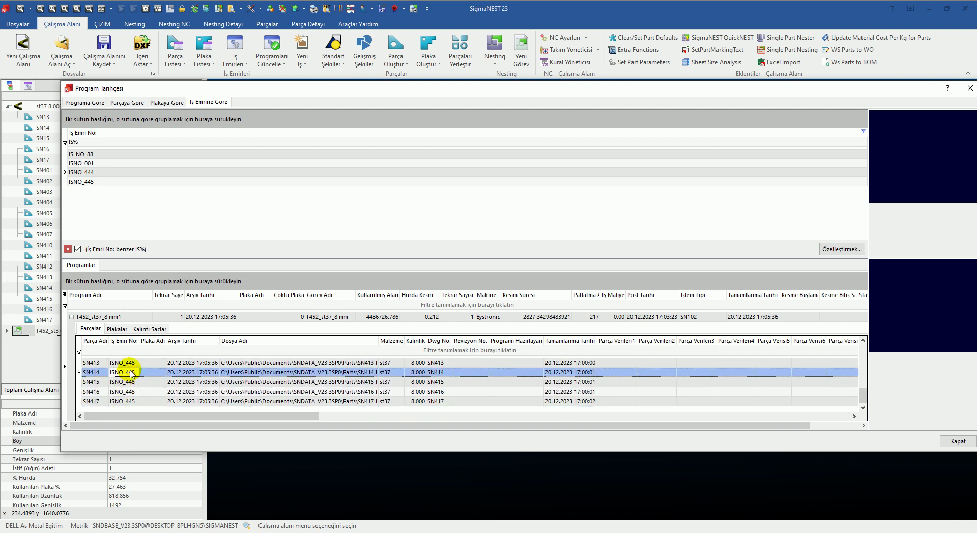
scroll(166, 367, up, 5)
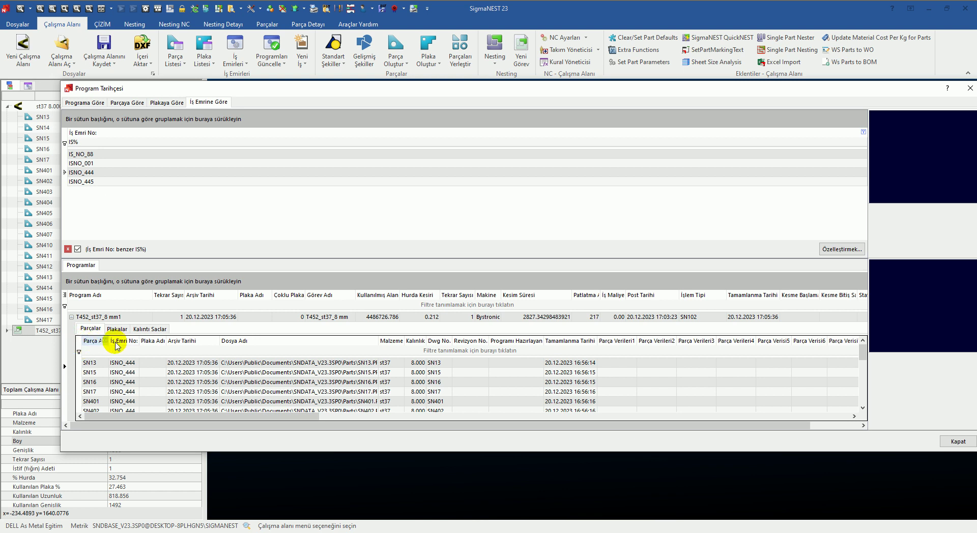
Bring up the parts grid's column chooser, close it, and rearrange the grid view
right_click(117, 345)
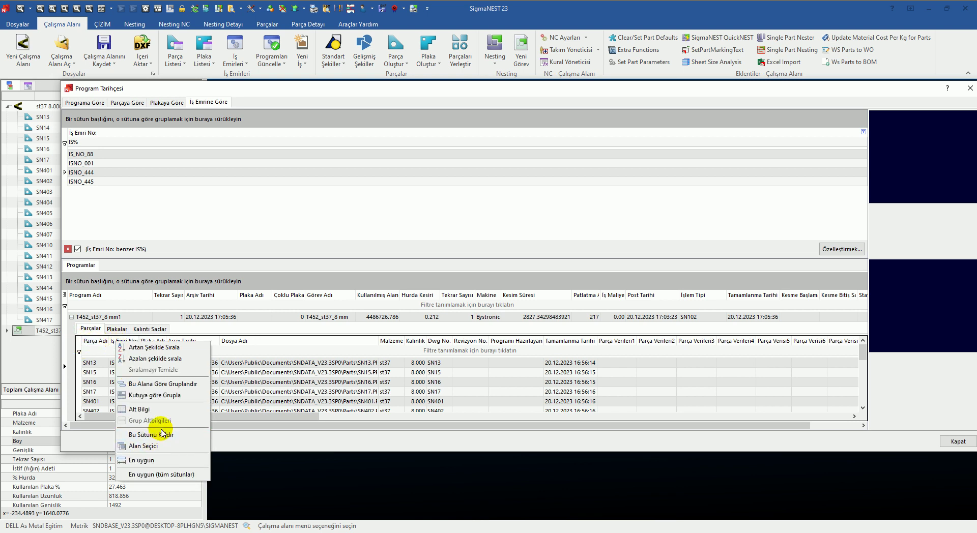
click(152, 446)
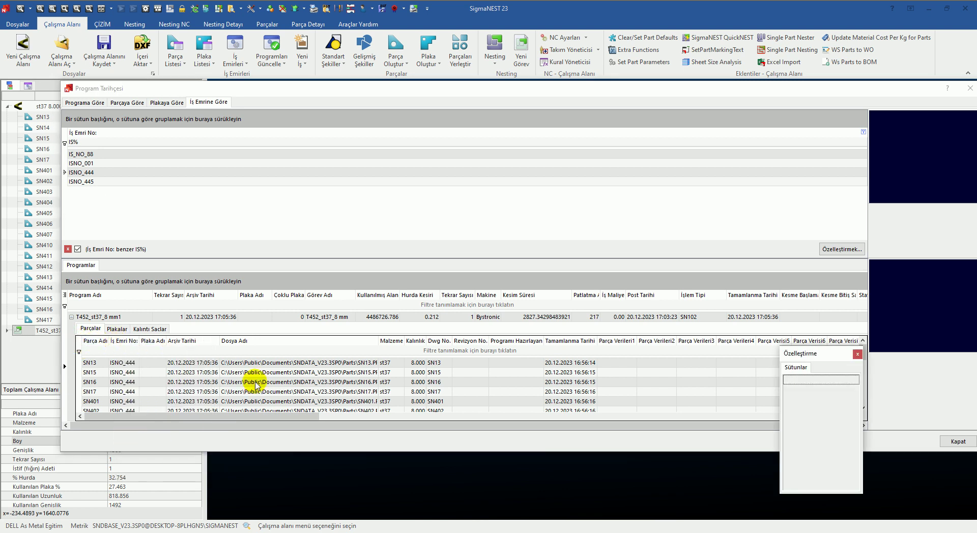
click(859, 358)
mouse_move(240, 416)
mouse_down()
mouse_move(472, 422)
mouse_move(462, 417)
mouse_up()
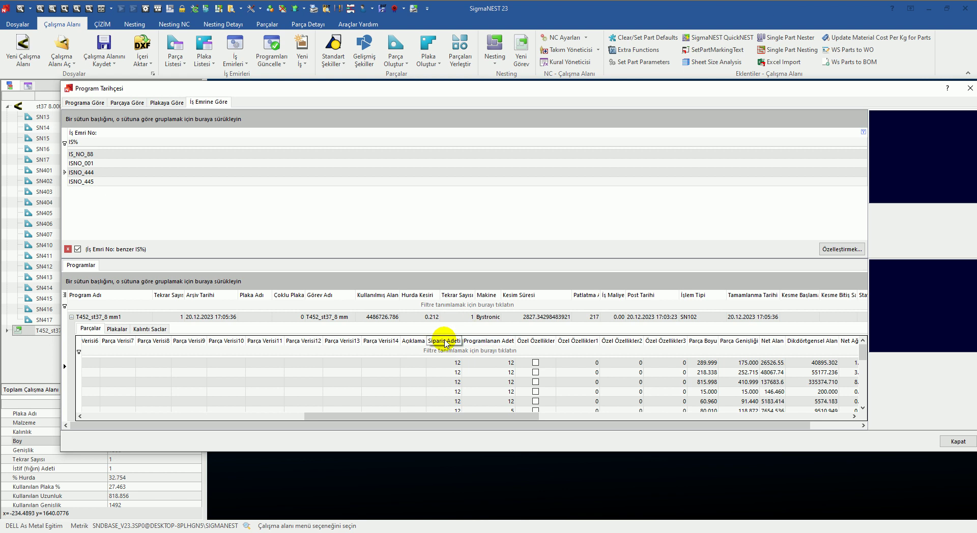
drag(445, 343, 443, 342)
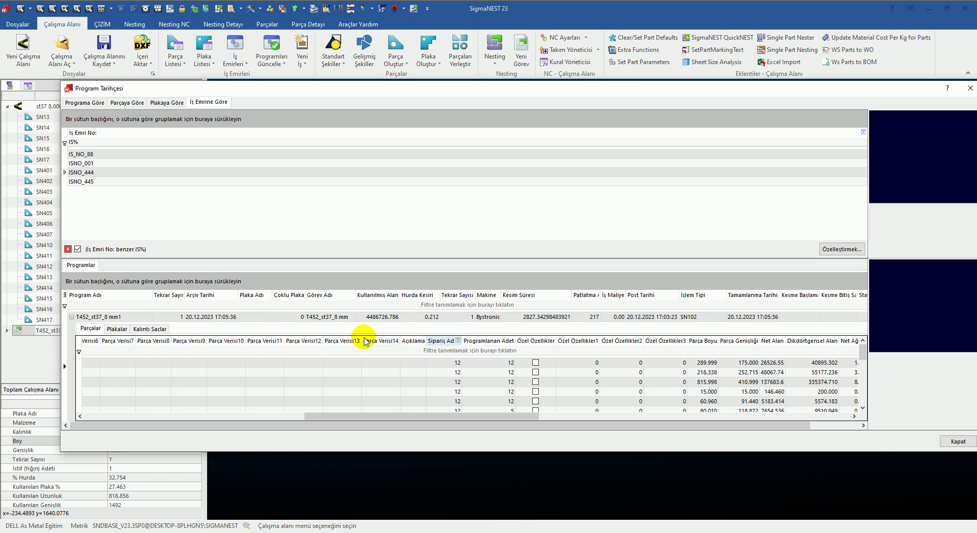
Hide the Parça Verisi13, 11, 10 and 14 columns via the column chooser
right_click(294, 340)
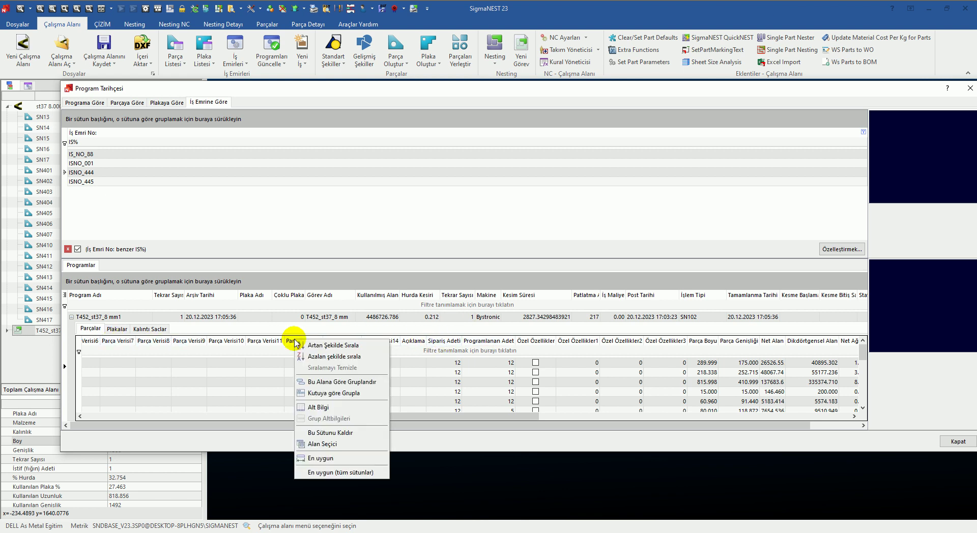
click(322, 444)
drag(341, 340, 825, 402)
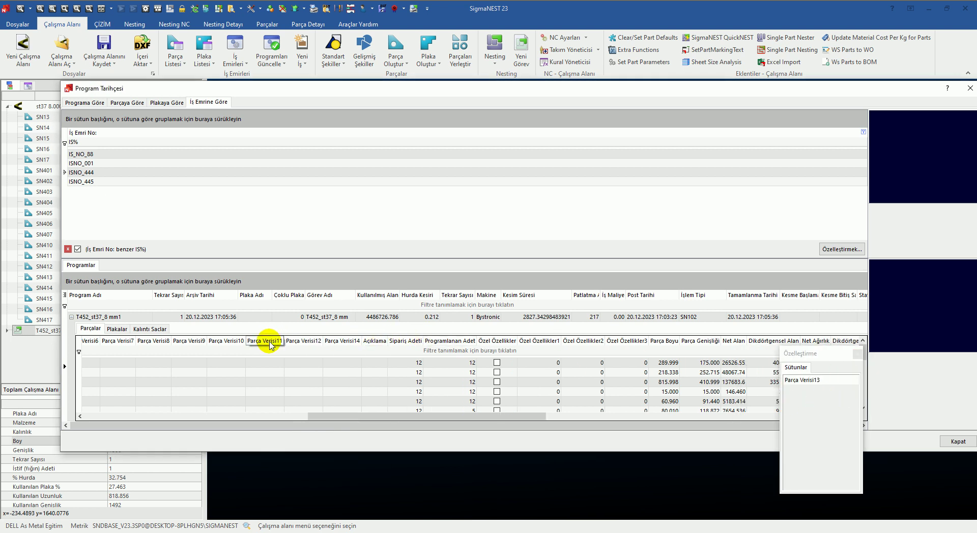
drag(270, 345, 811, 424)
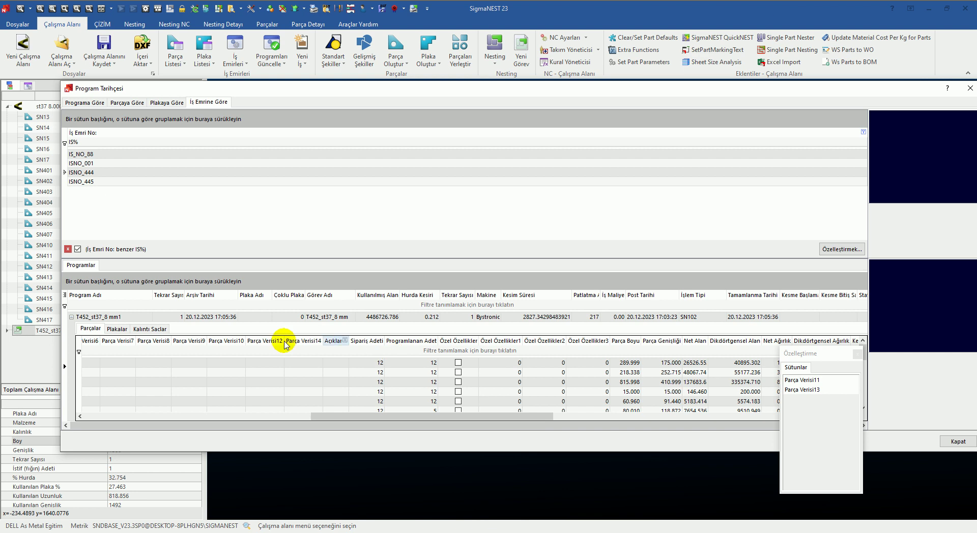
drag(224, 341, 835, 433)
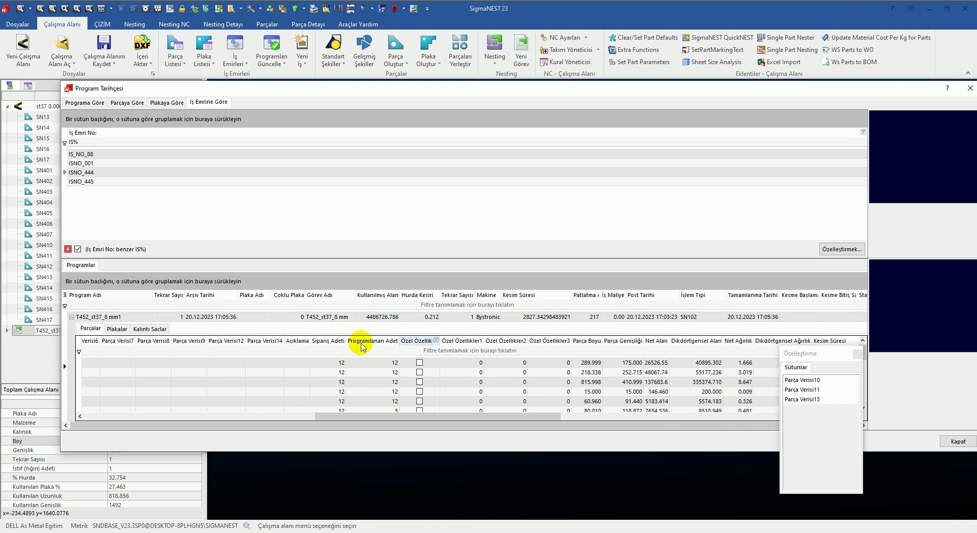
drag(273, 342, 809, 410)
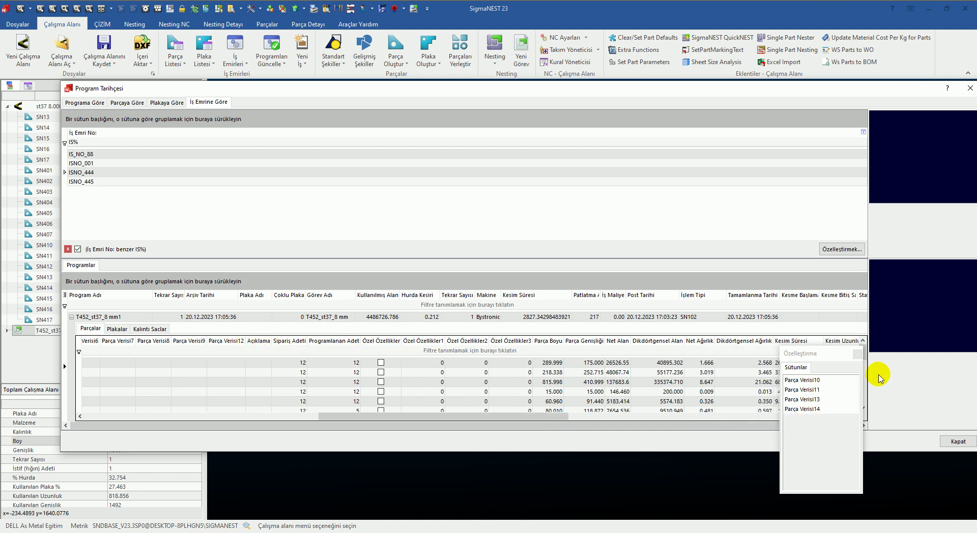
click(858, 354)
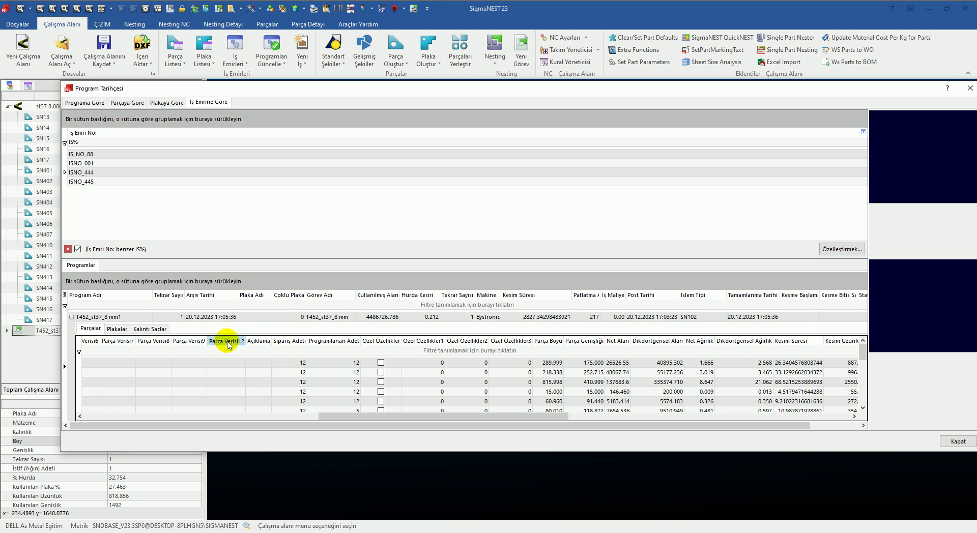
drag(364, 416, 289, 416)
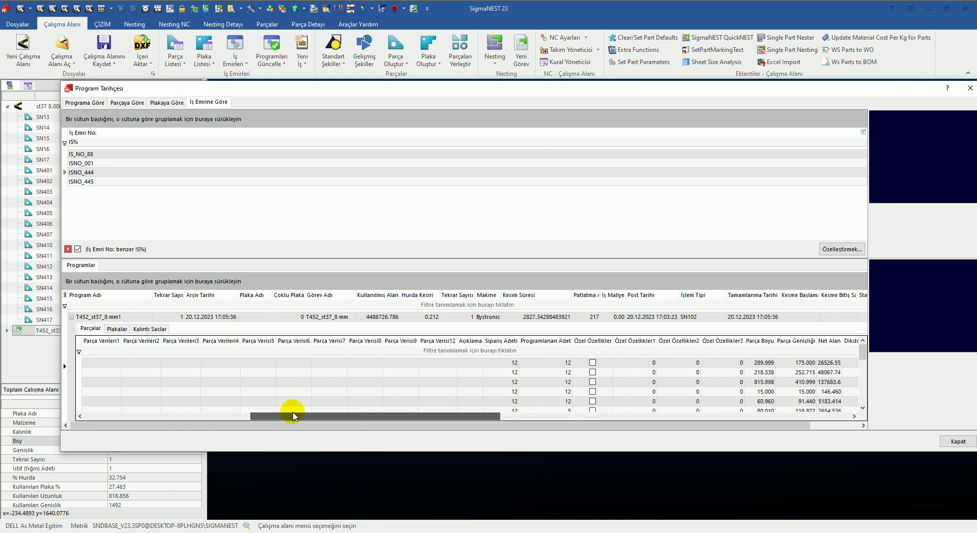
Hide the Parça Verisi5, 7, 6 and 9 columns via the column chooser
mouse_move(287, 322)
mouse_down()
mouse_move(289, 286)
mouse_move(285, 333)
mouse_up()
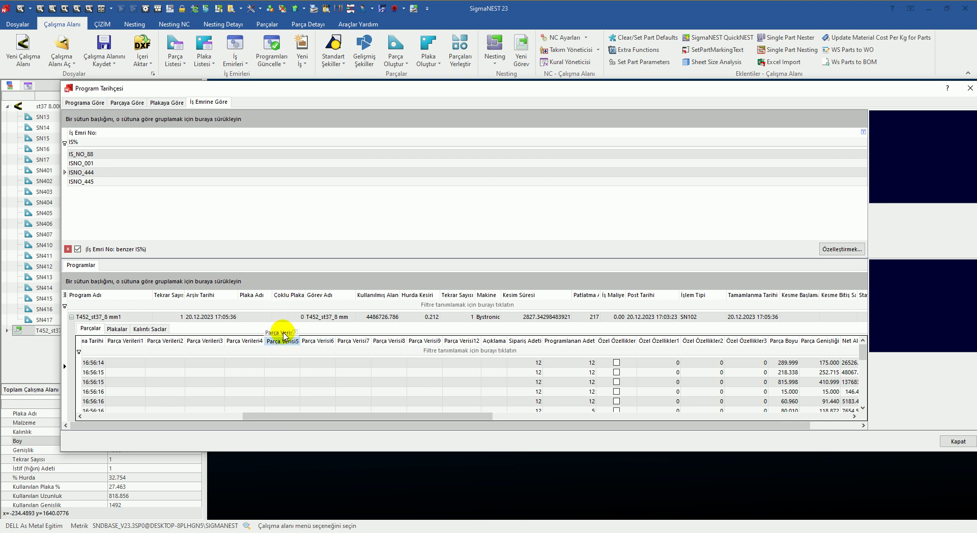
right_click(285, 345)
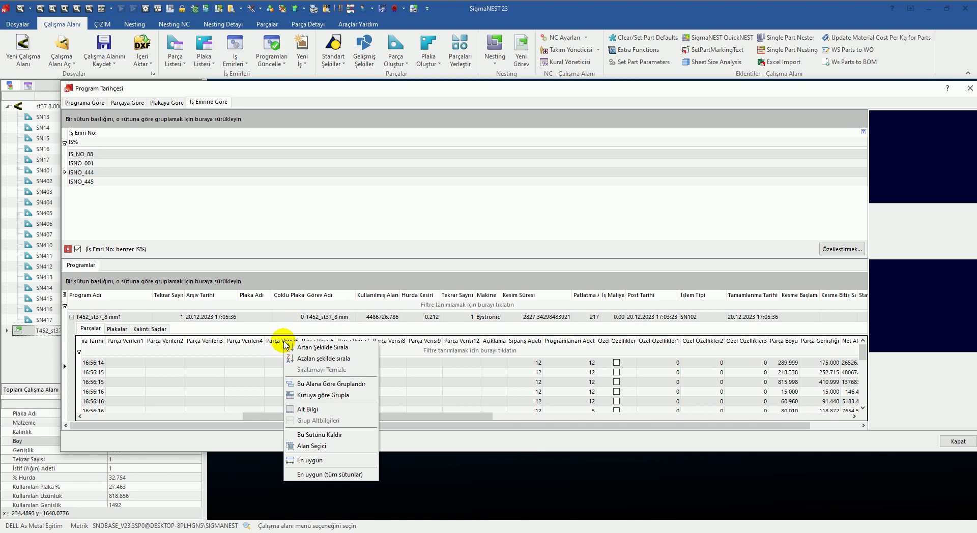
click(306, 446)
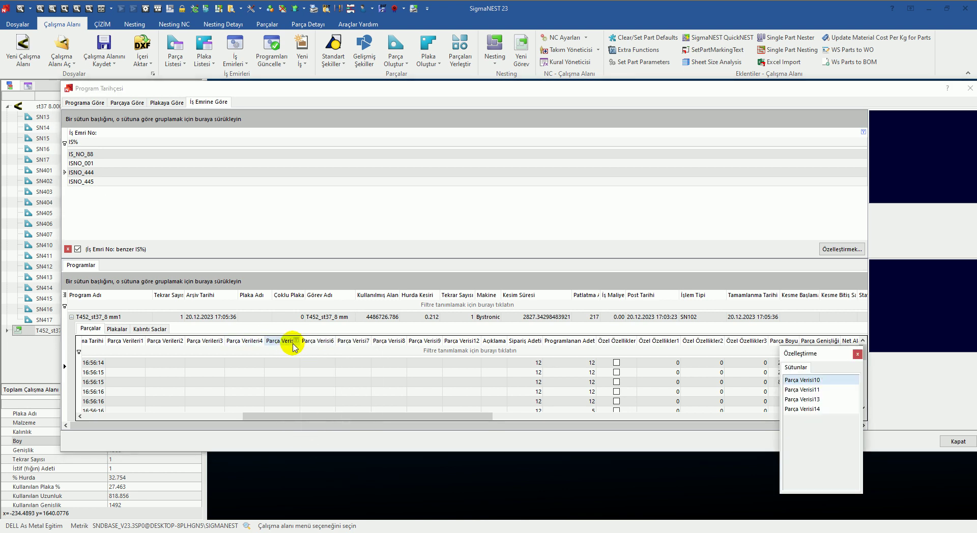
mouse_move(294, 347)
mouse_down()
mouse_move(820, 374)
mouse_move(322, 375)
mouse_up()
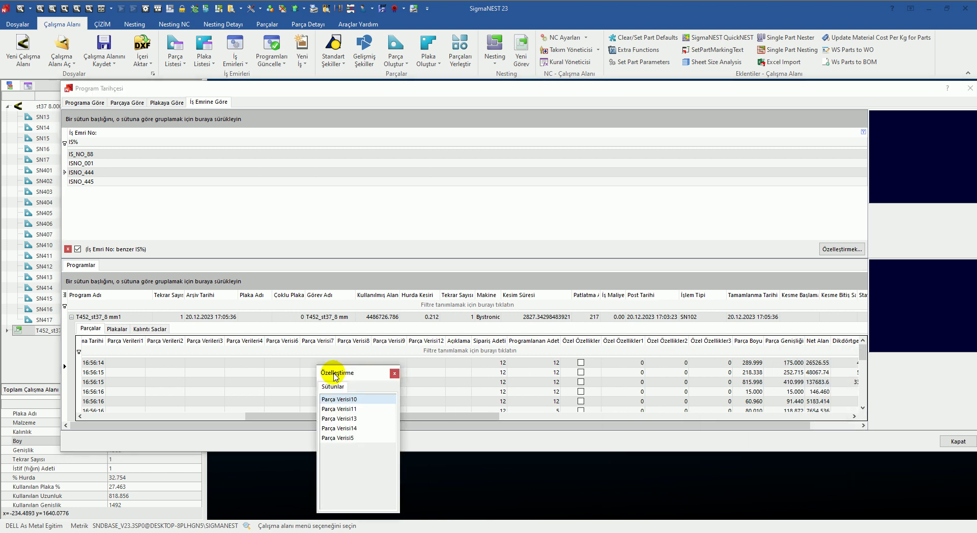
drag(317, 341, 315, 418)
drag(294, 346, 322, 483)
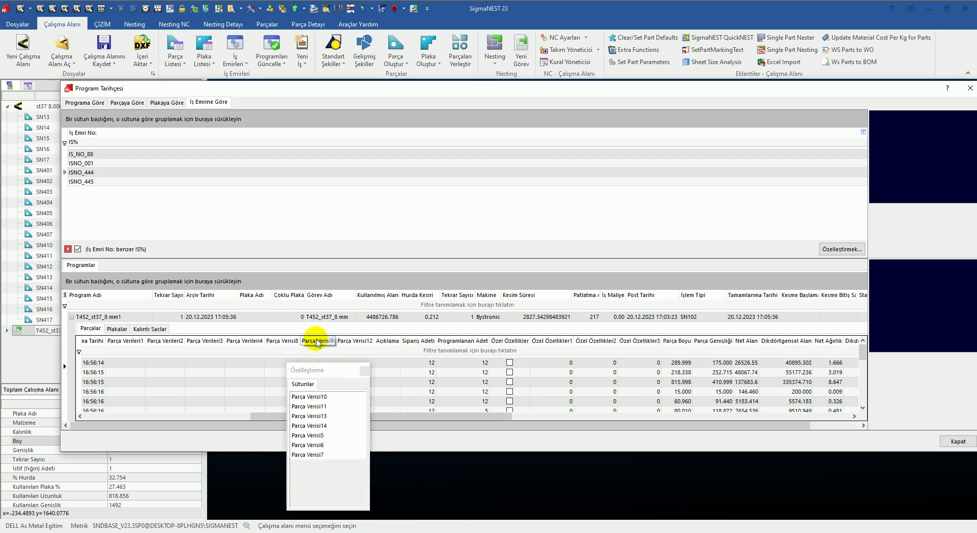
drag(316, 343, 323, 483)
click(365, 371)
mouse_move(436, 425)
mouse_down()
mouse_move(818, 425)
mouse_move(320, 422)
mouse_up()
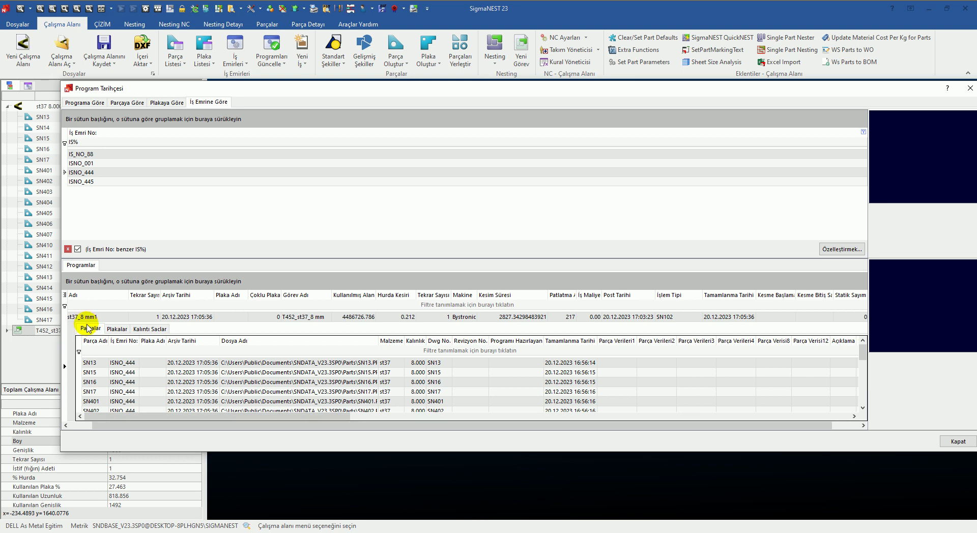
Check ISNO_444's Plakalar and Kalıntı Saclar tabs, then select work order ISNO_445
click(114, 329)
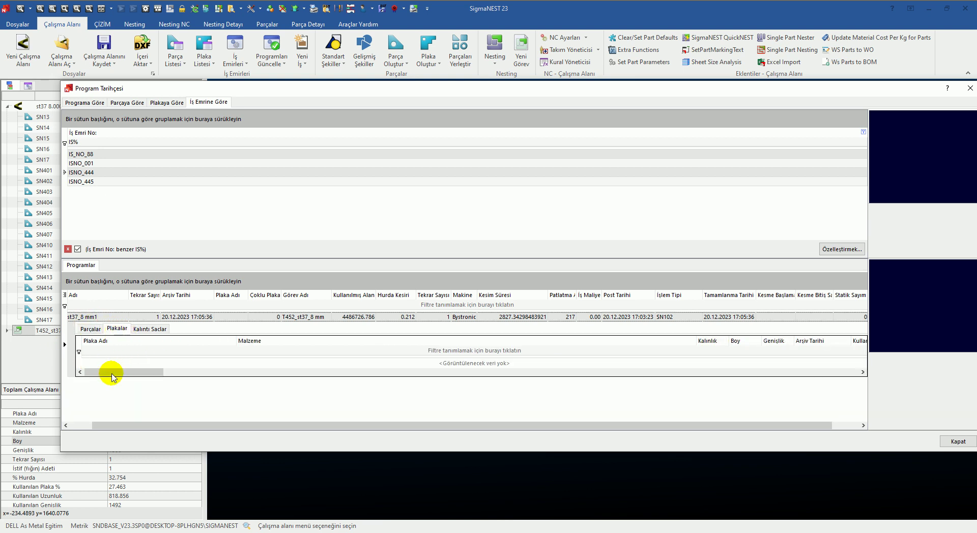
click(143, 329)
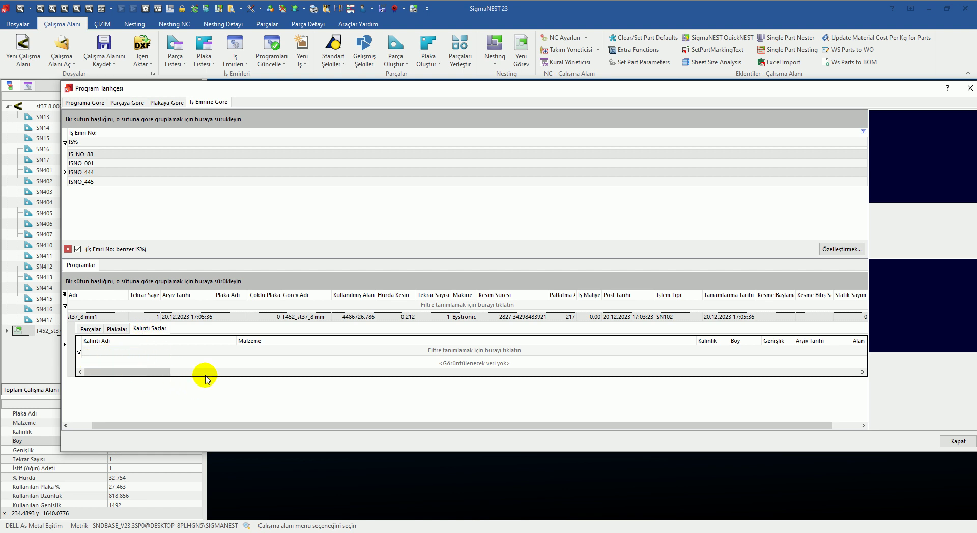
click(84, 184)
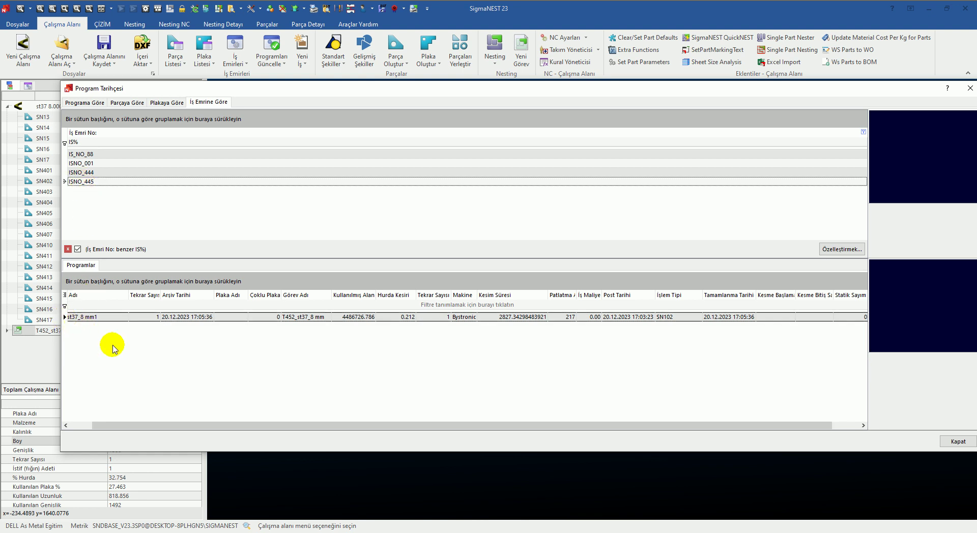
drag(211, 435, 193, 428)
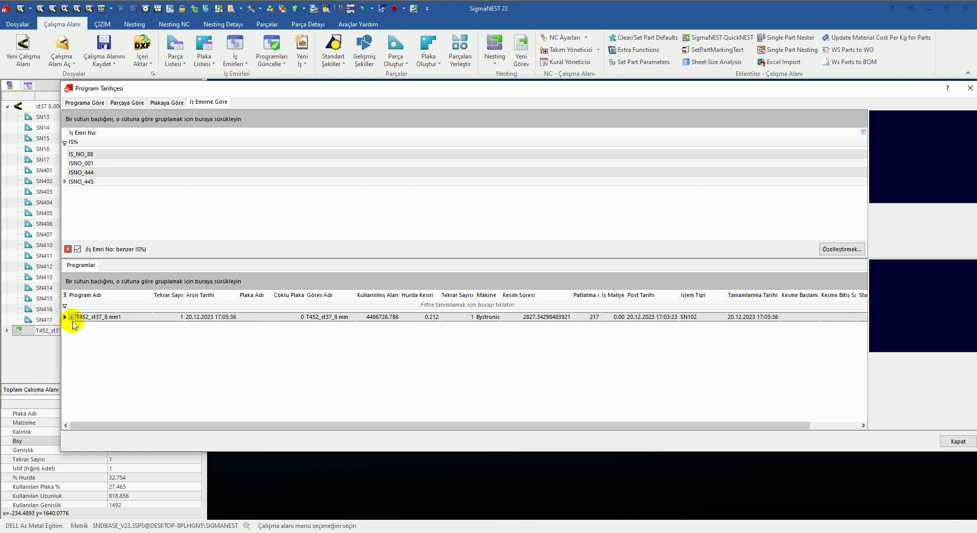
Expand ISNO_445's program to view parts SN415–SN417 and confirm no plates or remnants
click(71, 318)
click(124, 373)
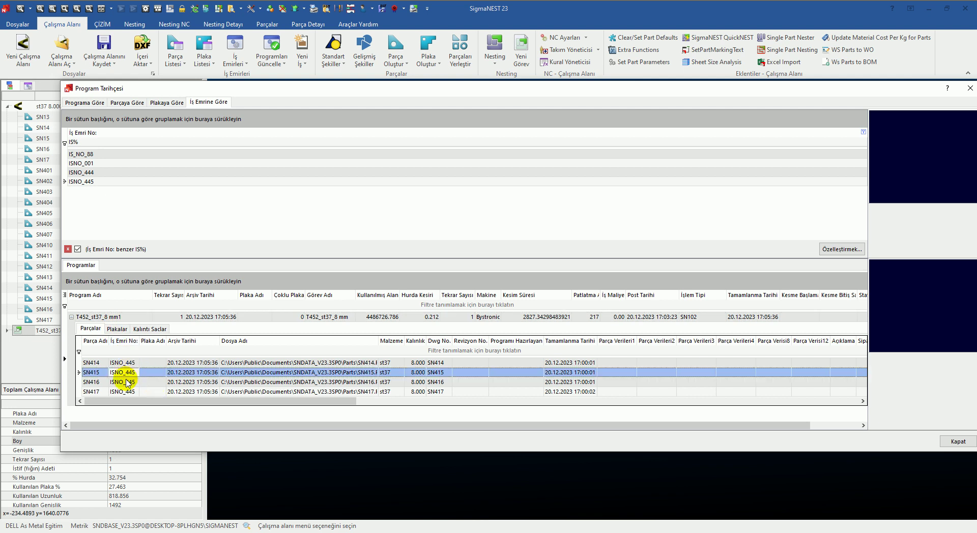
click(129, 392)
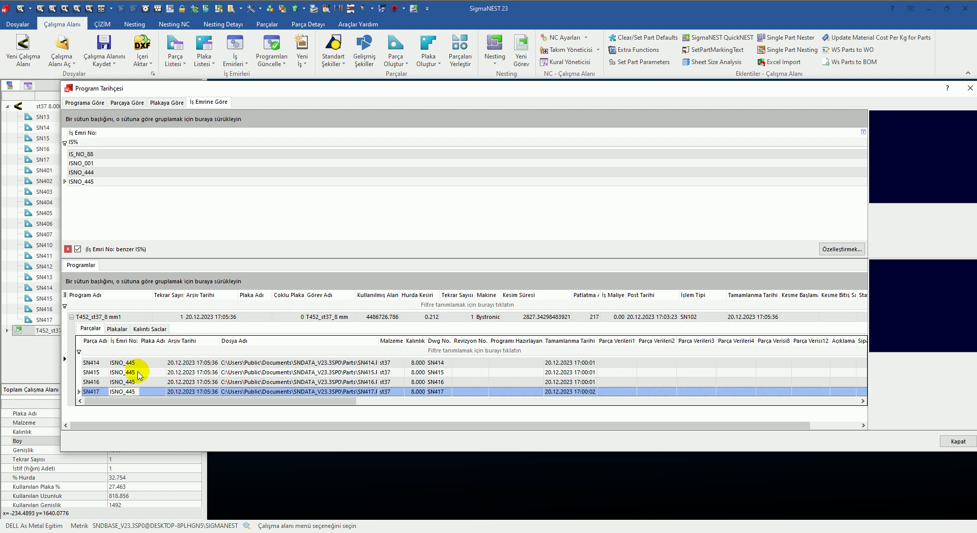
click(116, 329)
click(143, 330)
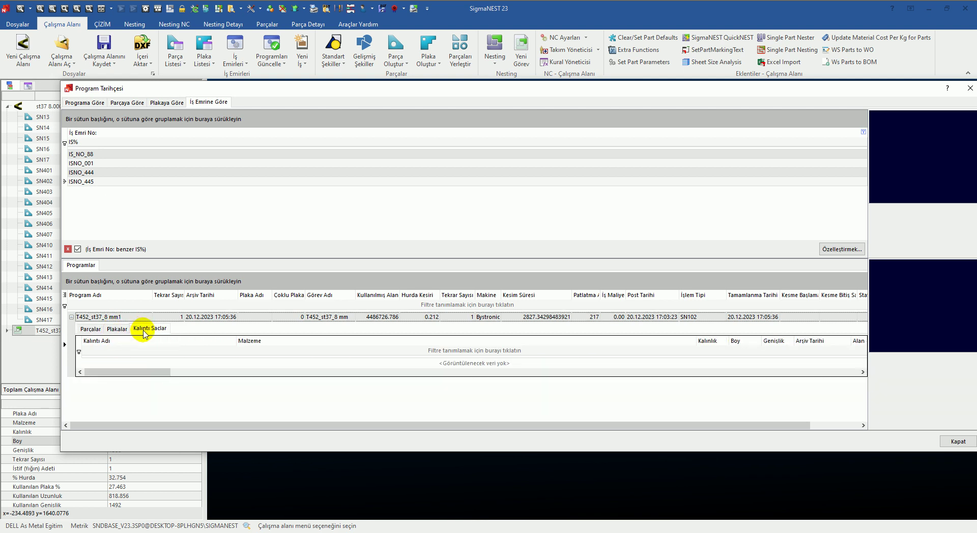
Close the program history and list program T452_st37_8 mm's parts in Programları Güncelle
click(958, 441)
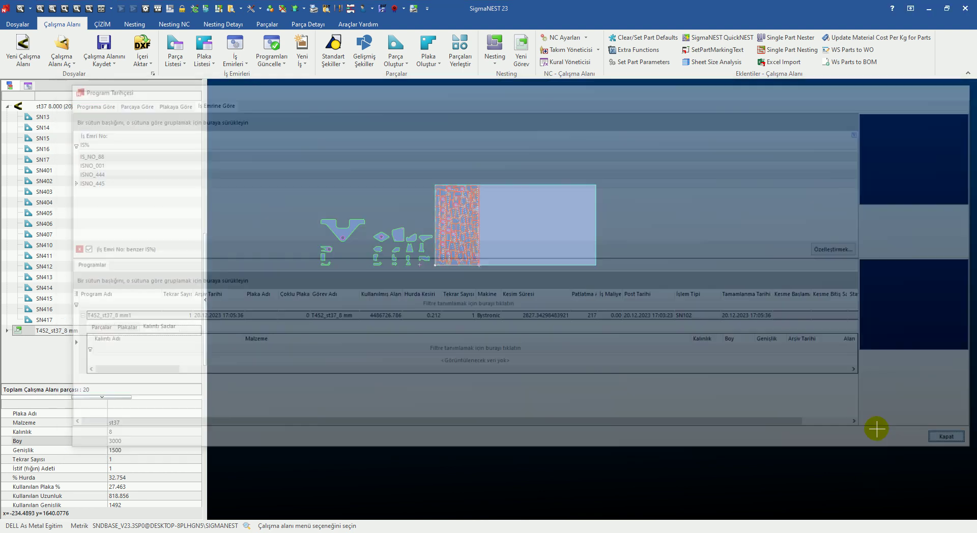
click(273, 66)
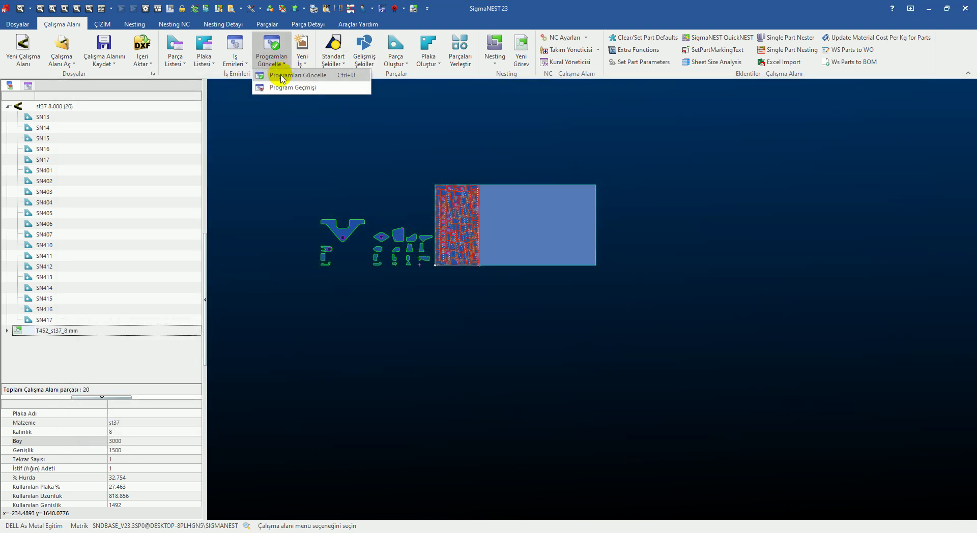
click(298, 76)
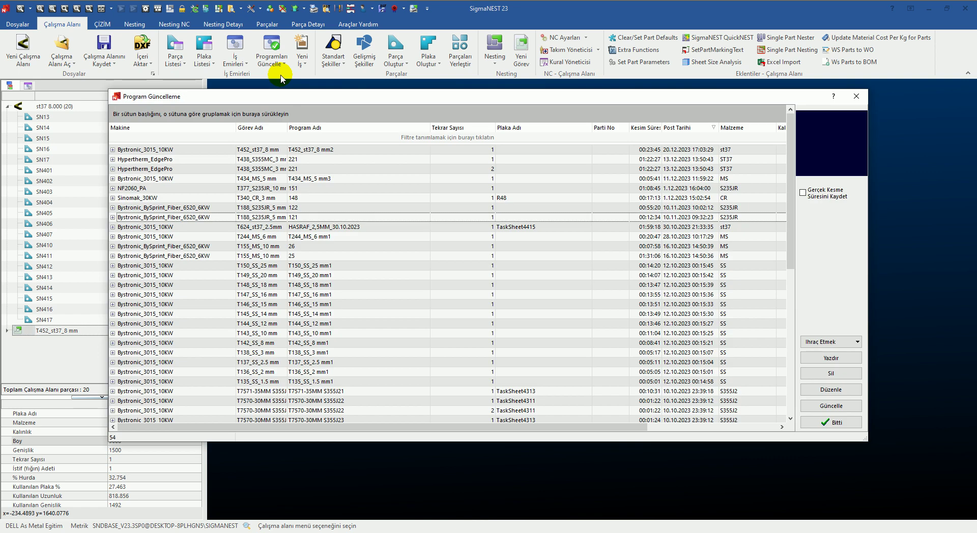
click(265, 151)
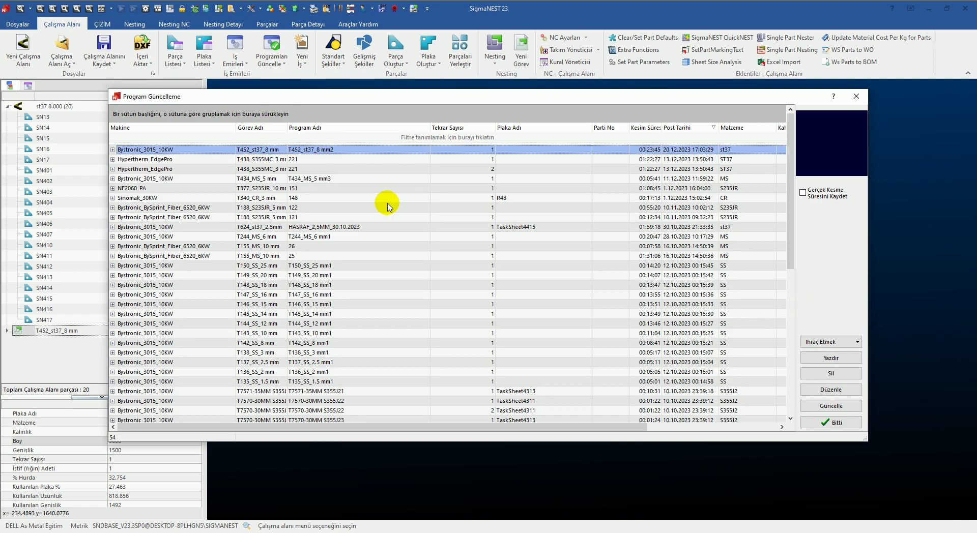
click(113, 150)
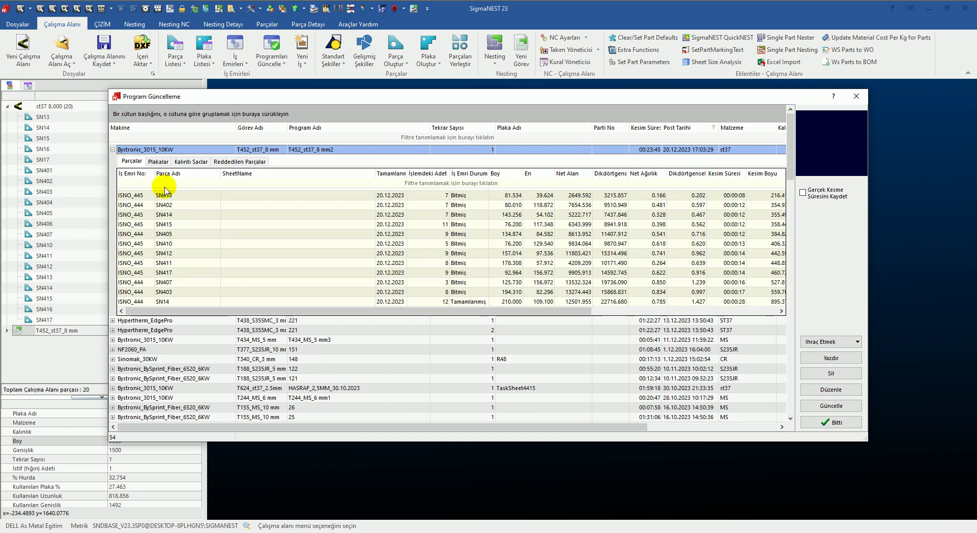
click(136, 198)
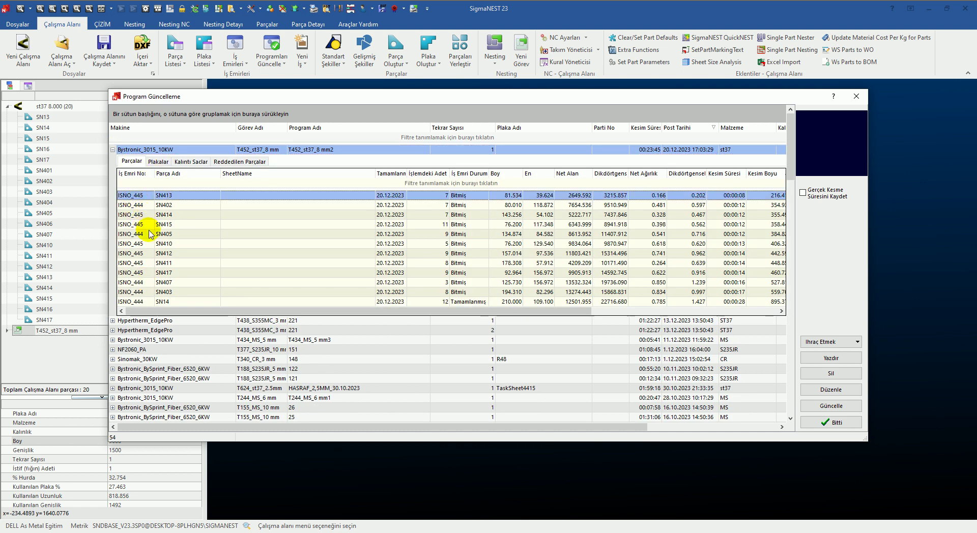
key(Down)
key(Down)
key(Down)
key(Down)
key(Down)
key(Down)
key(Down)
key(Down)
key(Down)
key(Down)
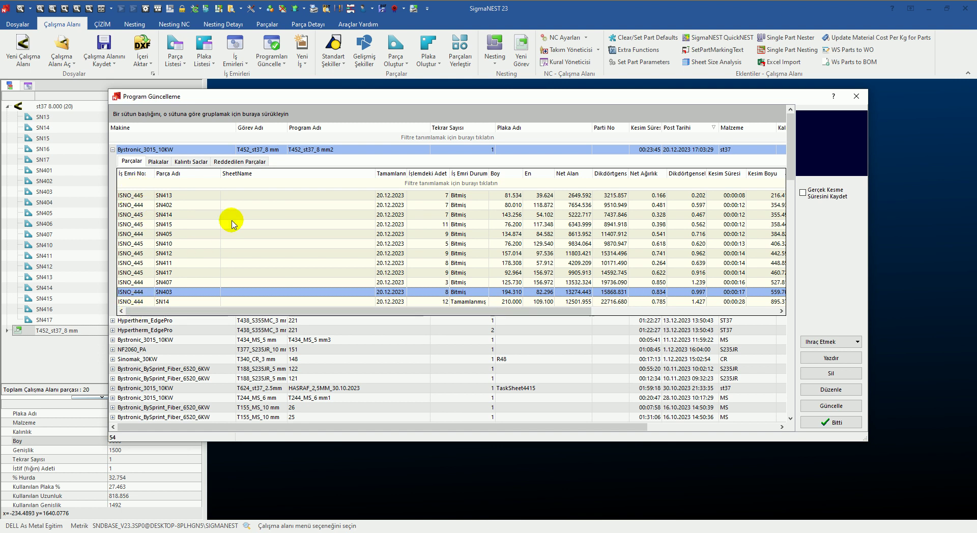
Narrow the SheetName column and review the program's plates, S8008 remnant and rejected parts
drag(374, 171, 266, 170)
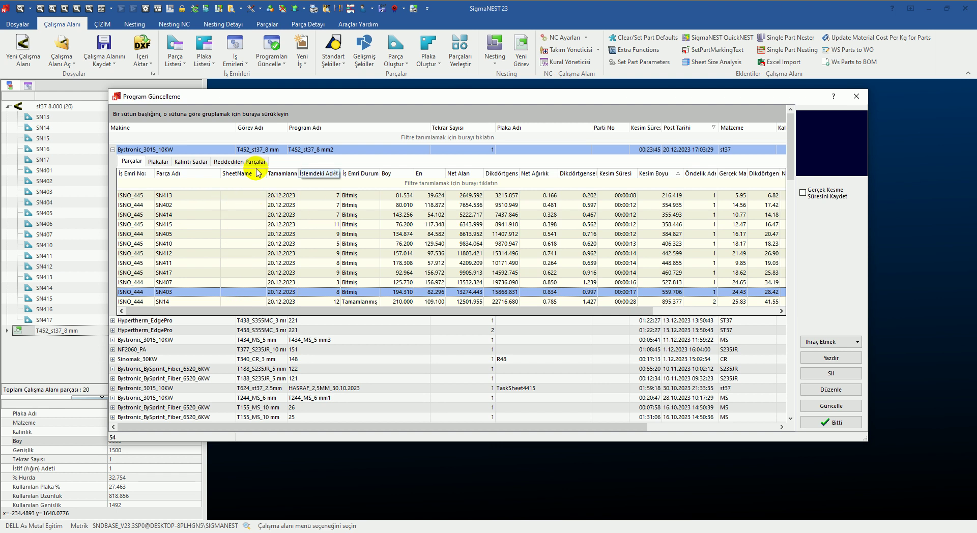
mouse_move(792, 171)
mouse_down()
mouse_move(803, 218)
mouse_move(789, 191)
mouse_move(789, 124)
mouse_up()
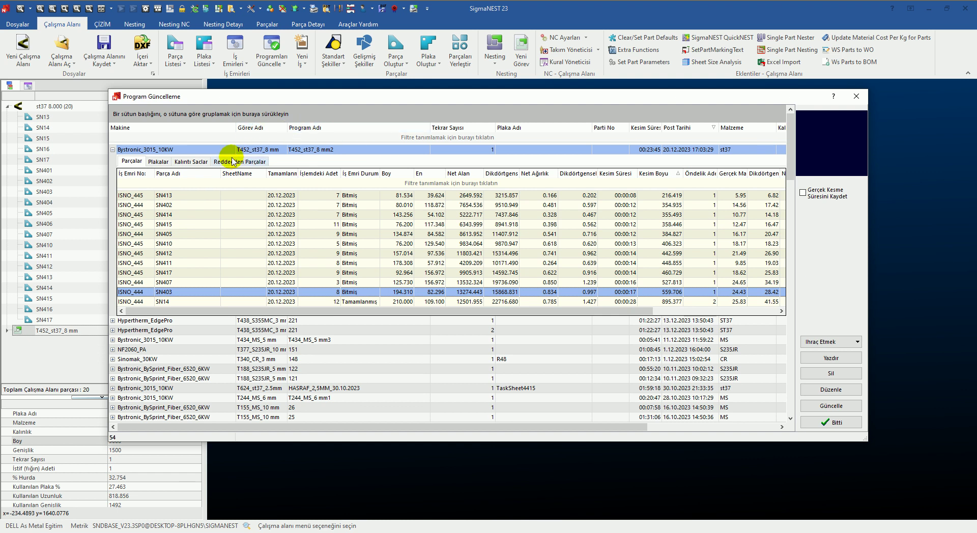
click(158, 162)
click(189, 164)
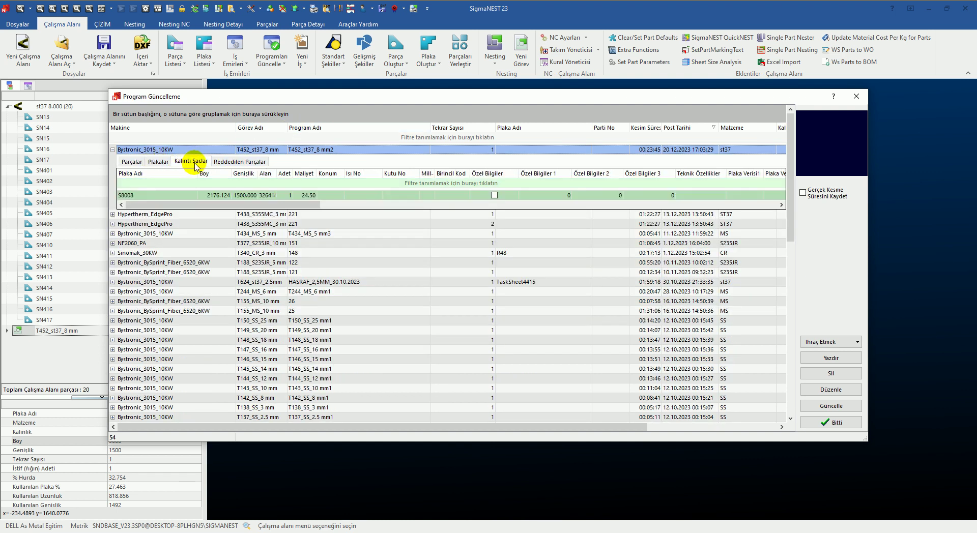
click(135, 196)
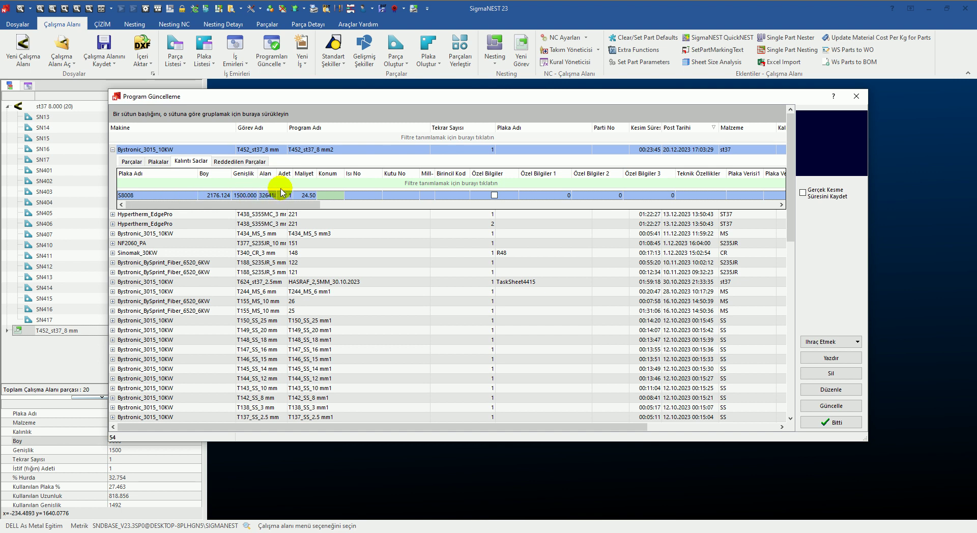
click(230, 162)
click(183, 162)
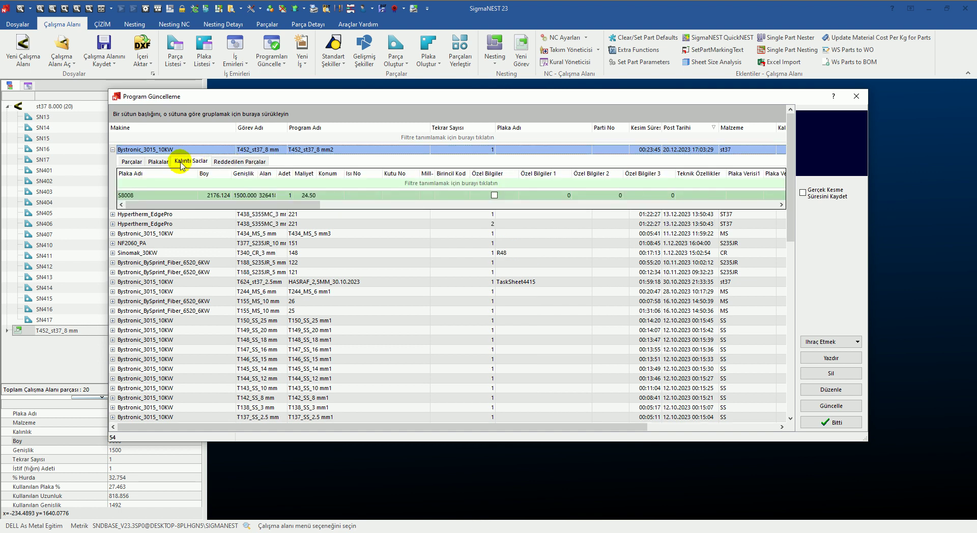
click(133, 162)
click(824, 426)
Update program T452_st37_8 mm2, confirm with OK, and close the program update window
click(236, 65)
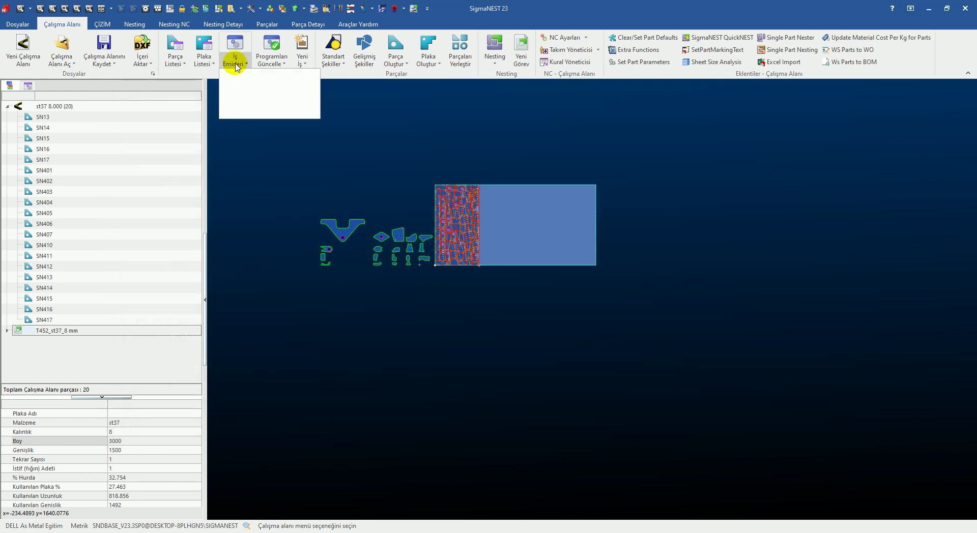
click(271, 62)
click(285, 87)
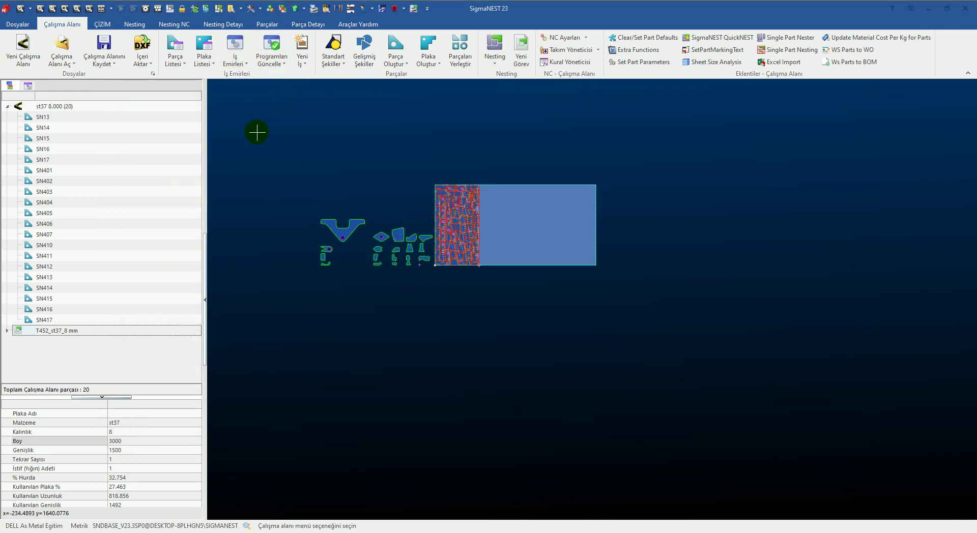
click(145, 149)
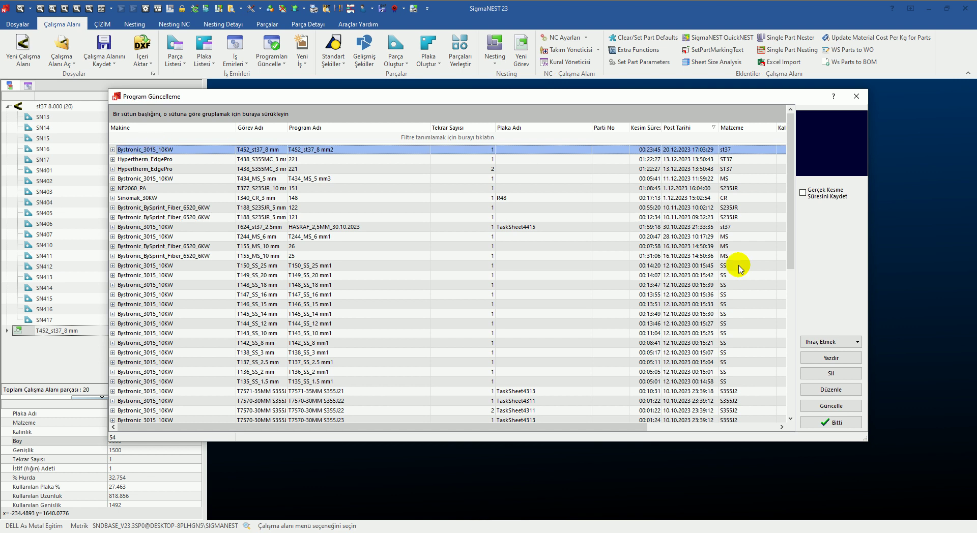
click(831, 405)
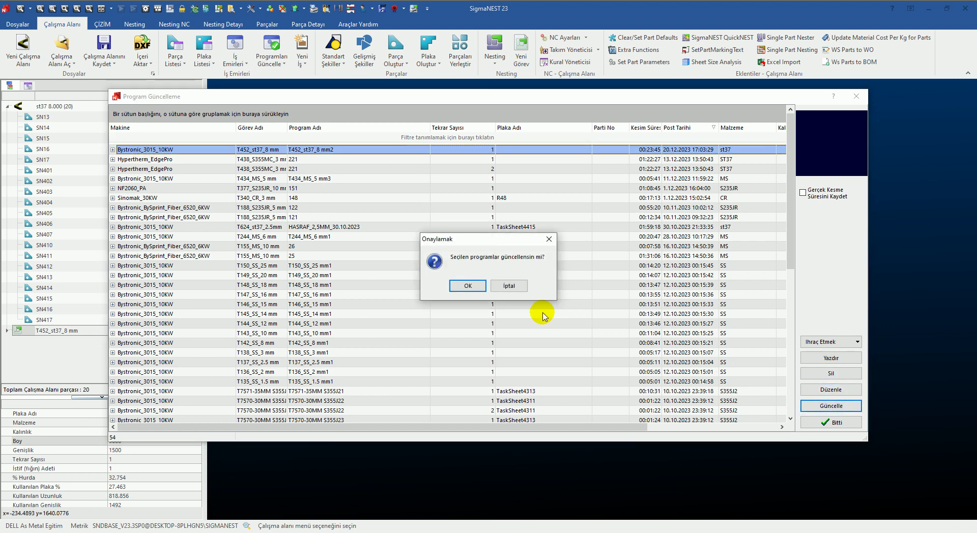
click(460, 288)
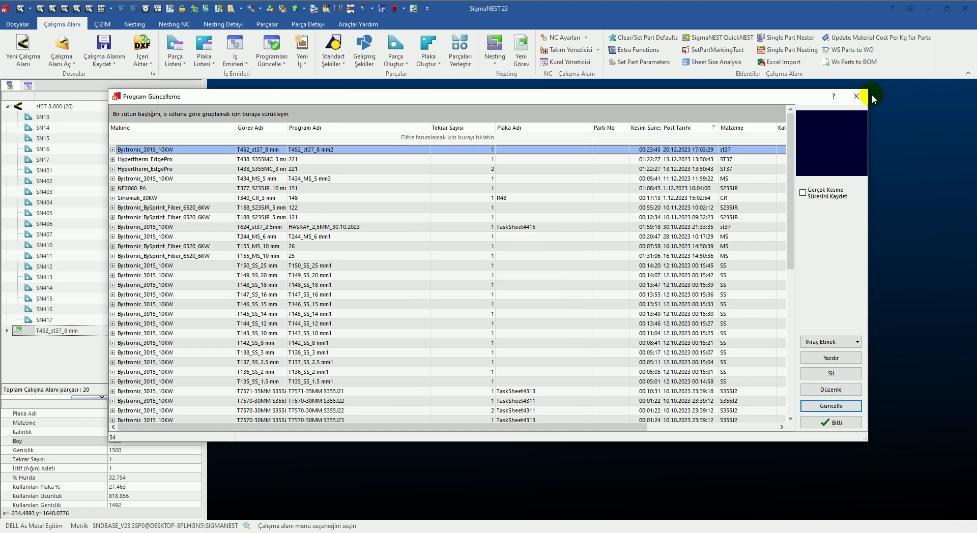
click(856, 97)
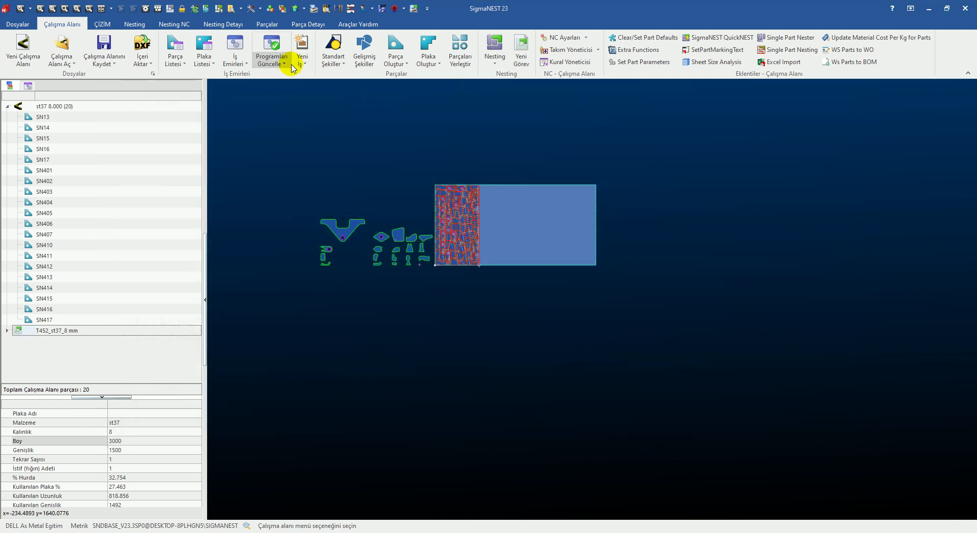
Open İş Emirleri filtered to IS and select ISNO_444 and ISNO_445
click(233, 45)
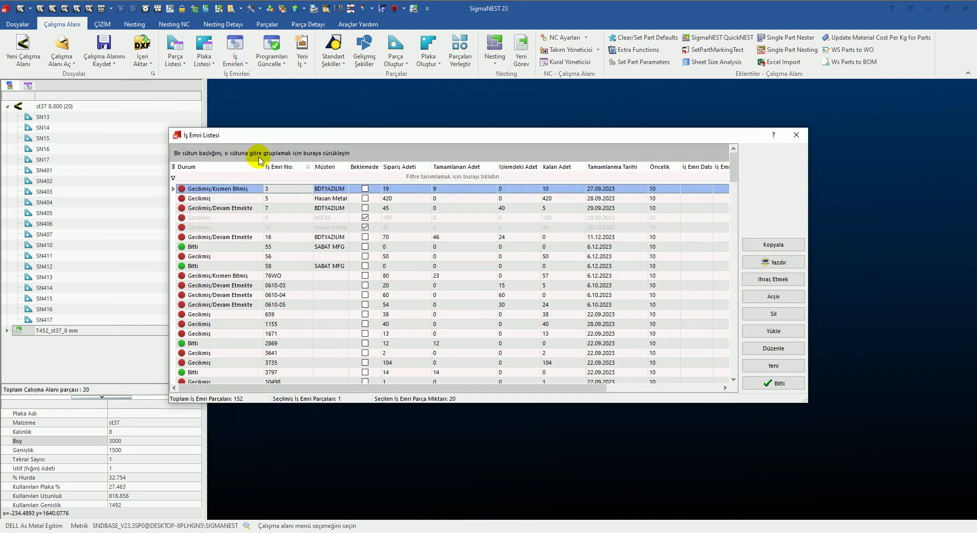
click(281, 177)
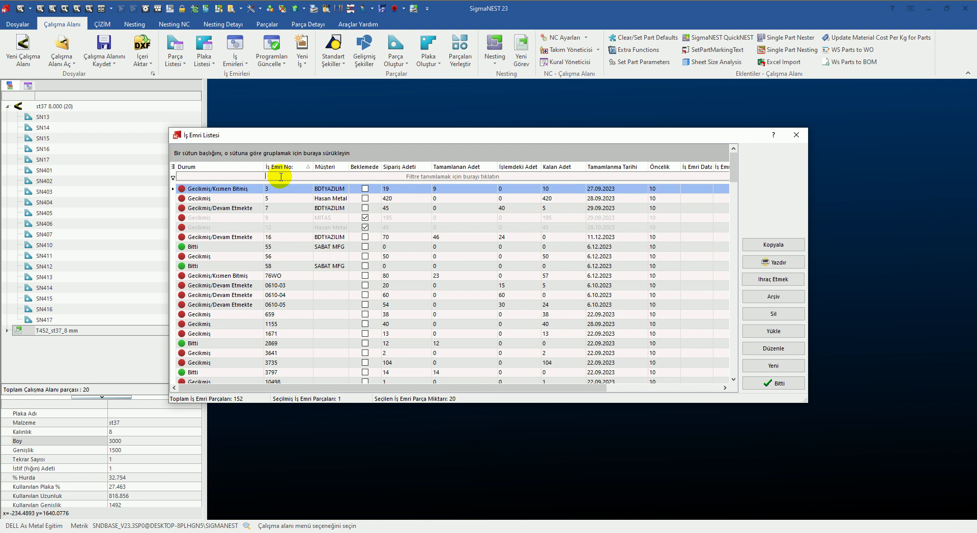
text(IS)
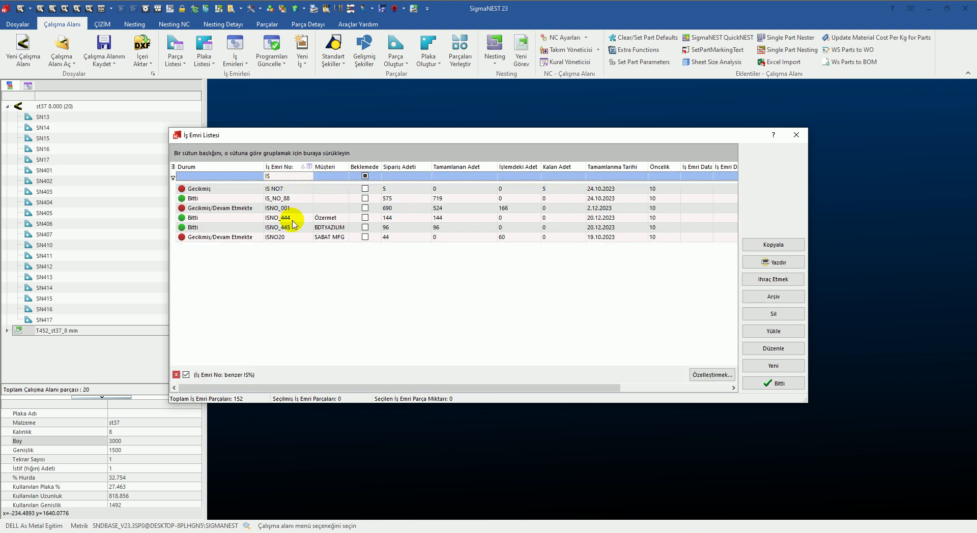
click(293, 220)
click(296, 230)
click(294, 219)
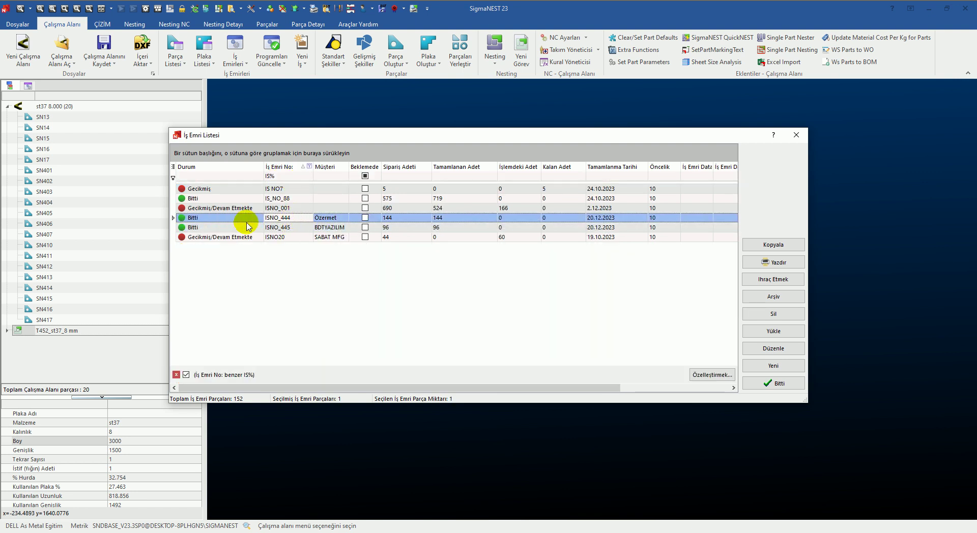
click(206, 228)
Select ISNO_444 and ISNO_445 and preview their WO Breakdown2 report
click(208, 219)
click(209, 226)
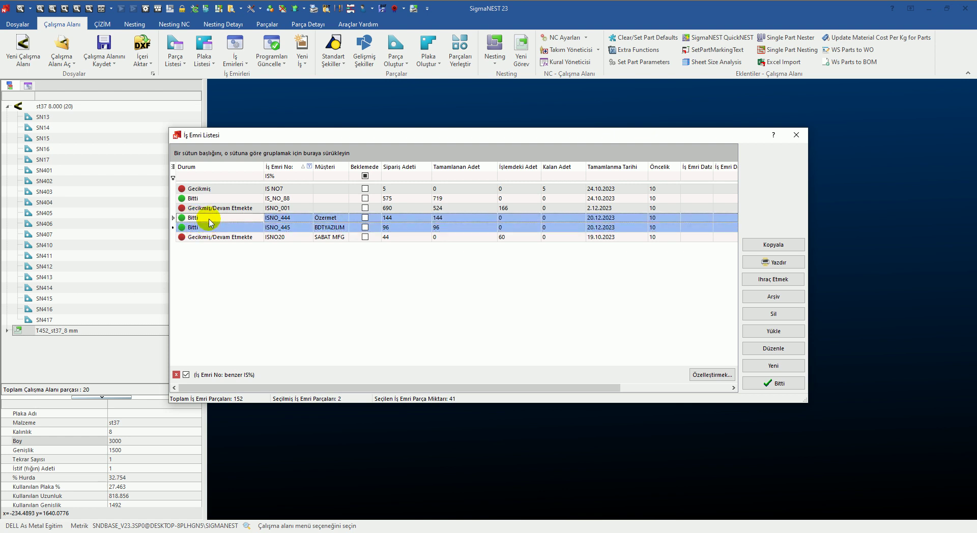
click(775, 262)
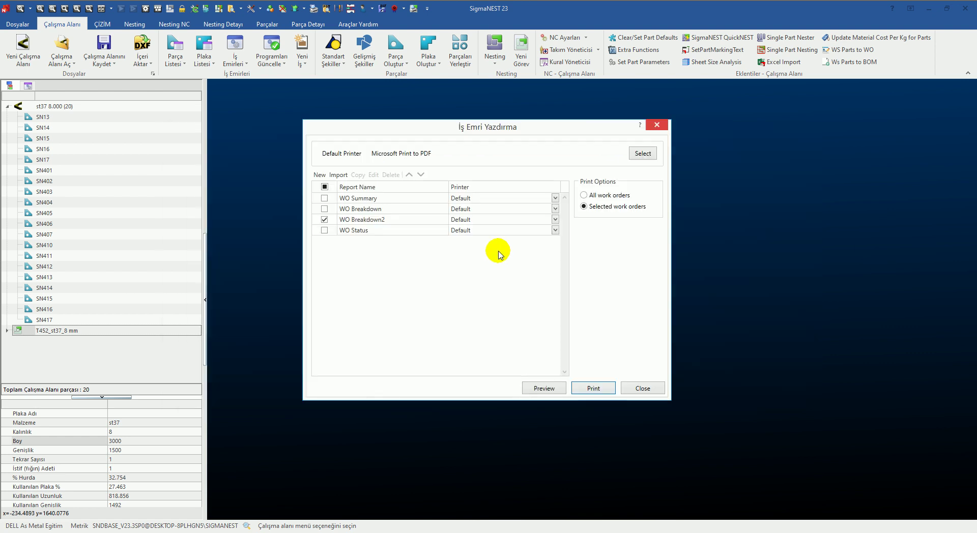
click(545, 384)
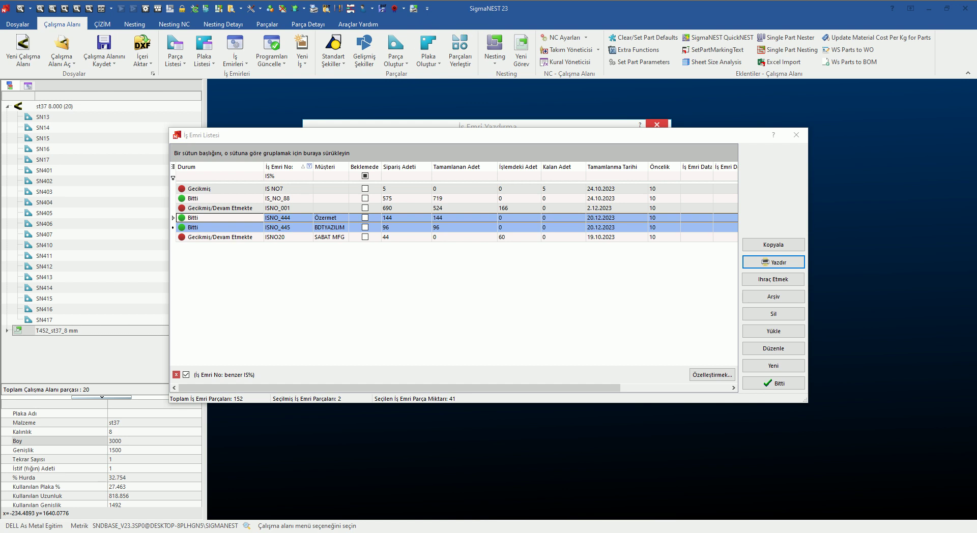
Maximize the breakdown report preview, scroll through its pages, and close it
double_click(588, 82)
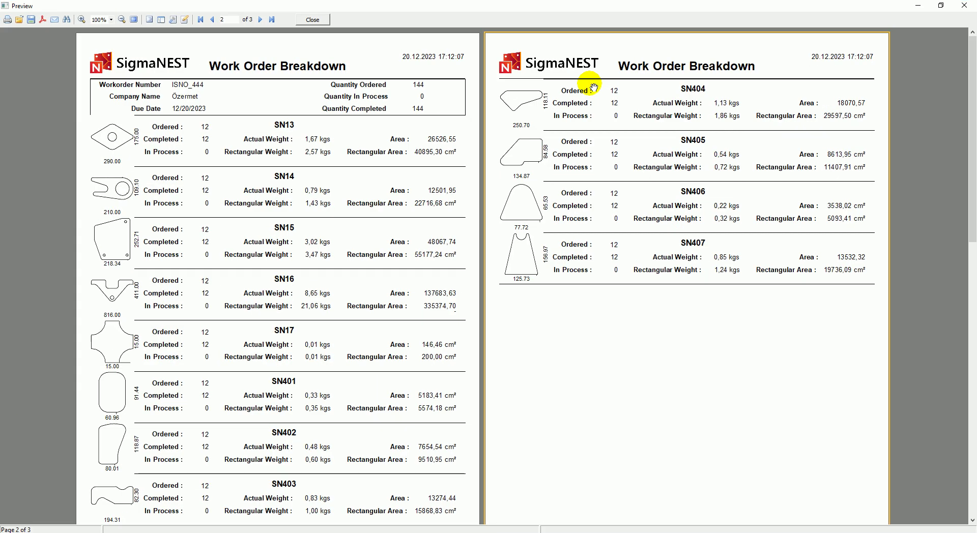
scroll(418, 240, down, 10)
scroll(366, 243, down, 5)
scroll(225, 261, down, 3)
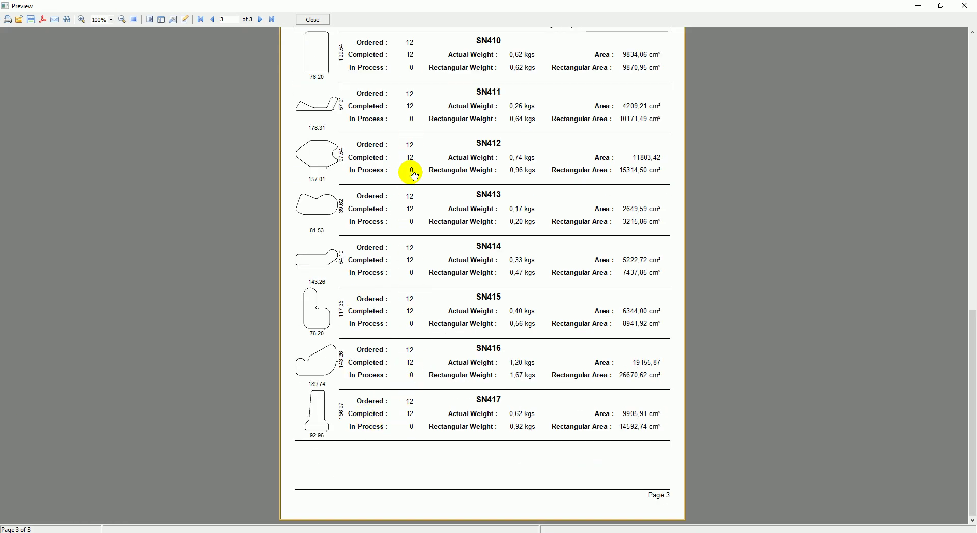
scroll(434, 315, up, 5)
scroll(425, 318, up, 4)
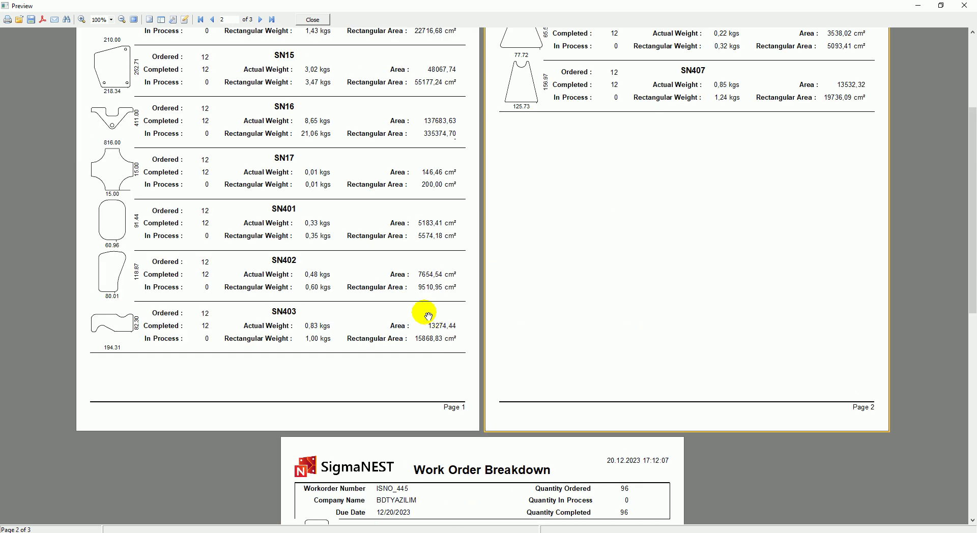
scroll(225, 288, up, 5)
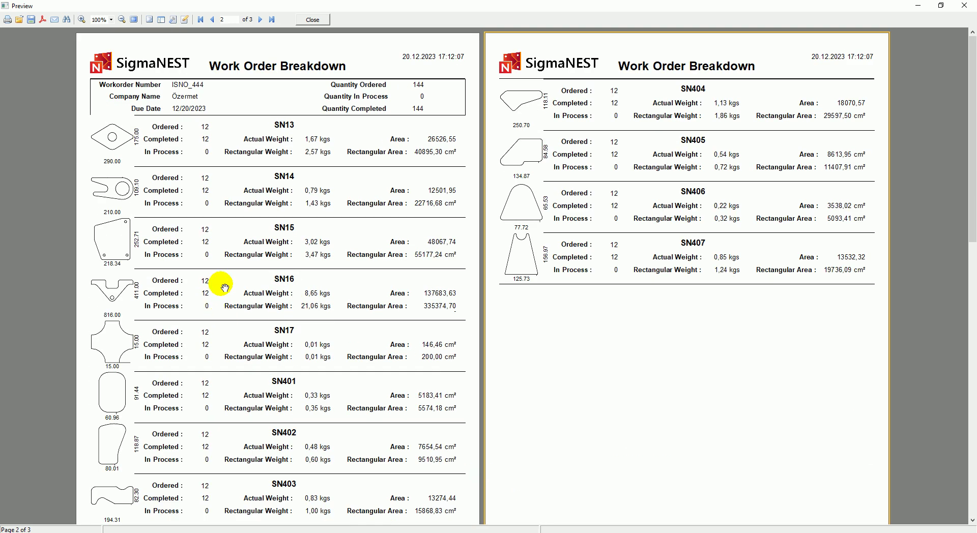
click(314, 20)
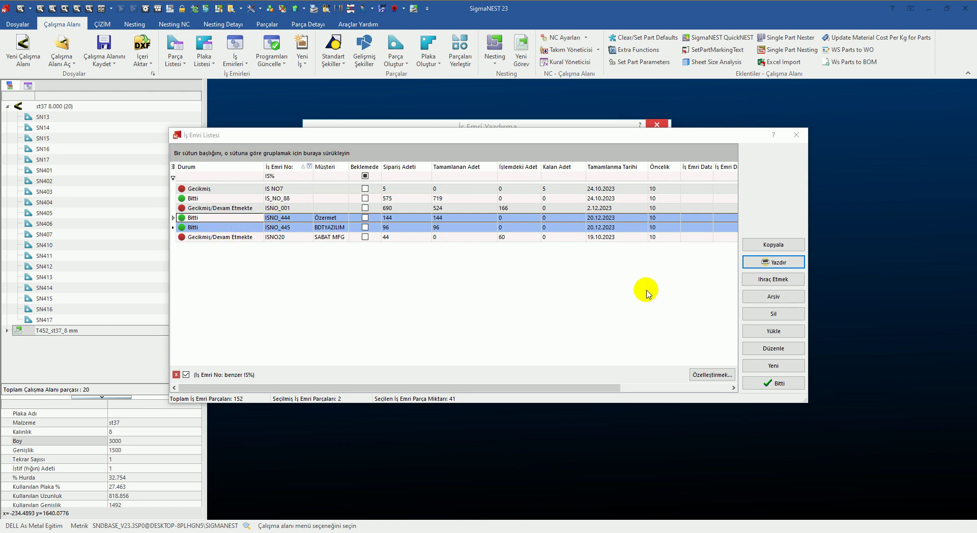
Close the print settings and leave only work order ISNO_444 selected
click(512, 123)
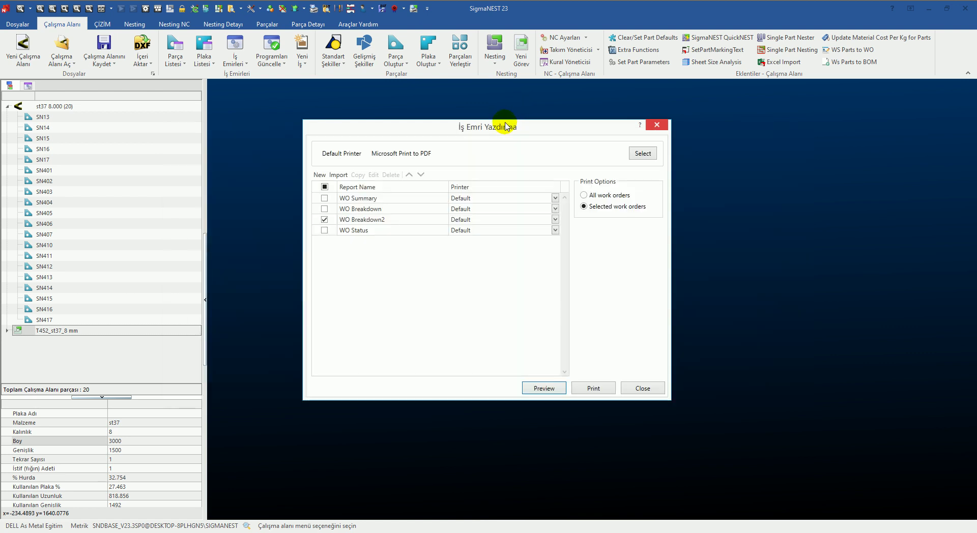
click(666, 128)
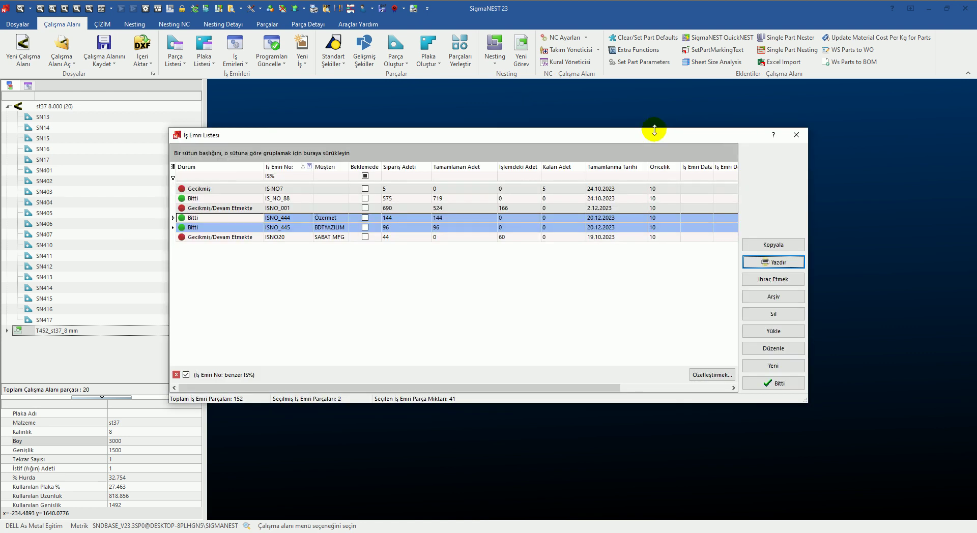
ctrl+click(206, 227)
click(211, 220)
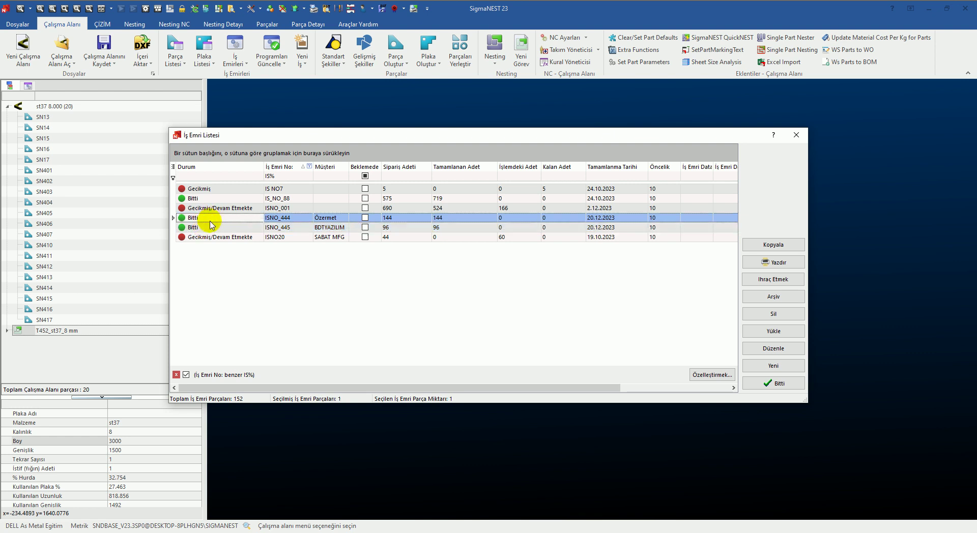
Archive ISNO_444 with Bütün Seçilenler, confirm with TAMAM, and close the list
right_click(254, 220)
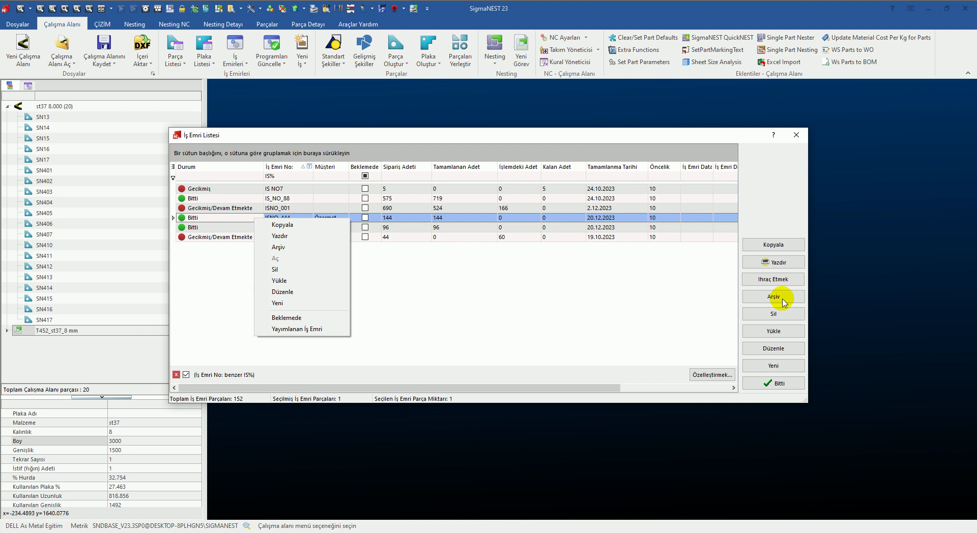
click(278, 247)
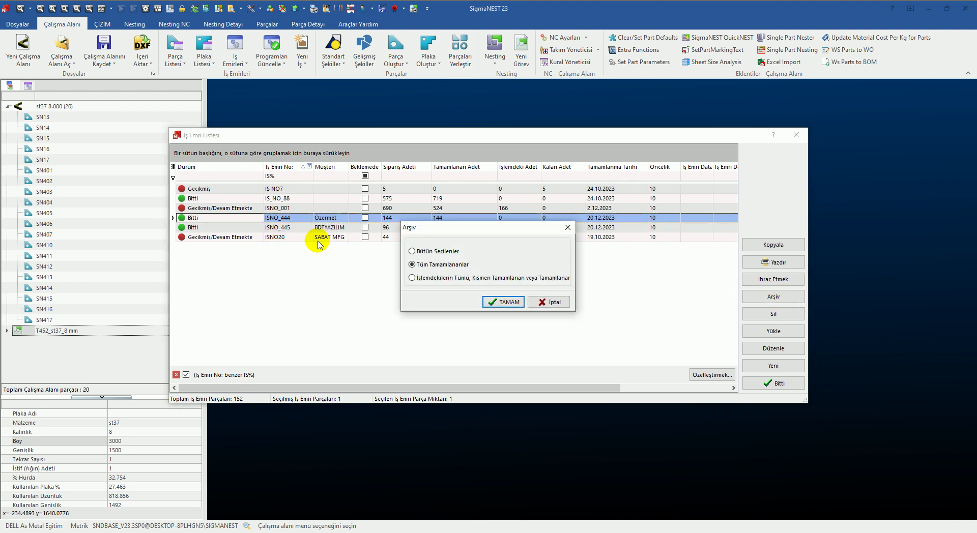
click(420, 251)
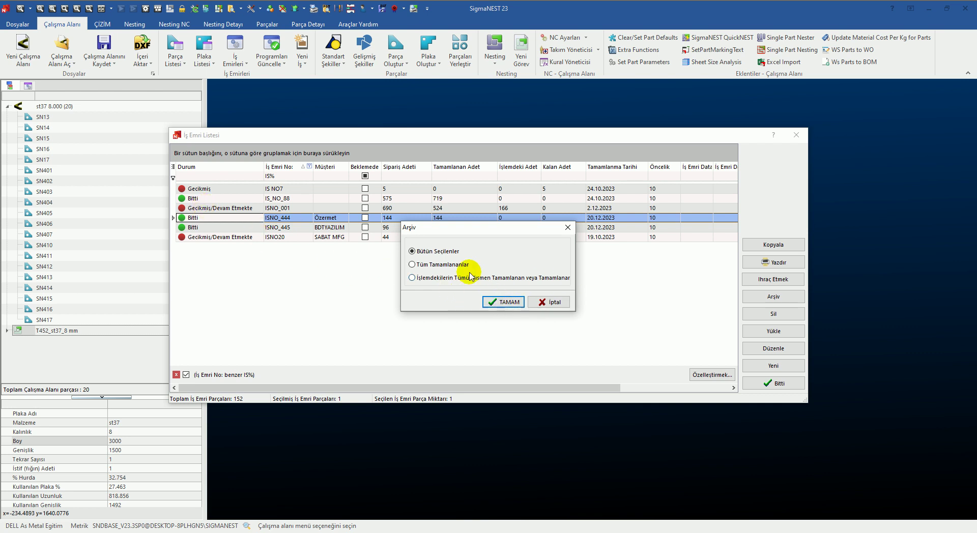
click(501, 302)
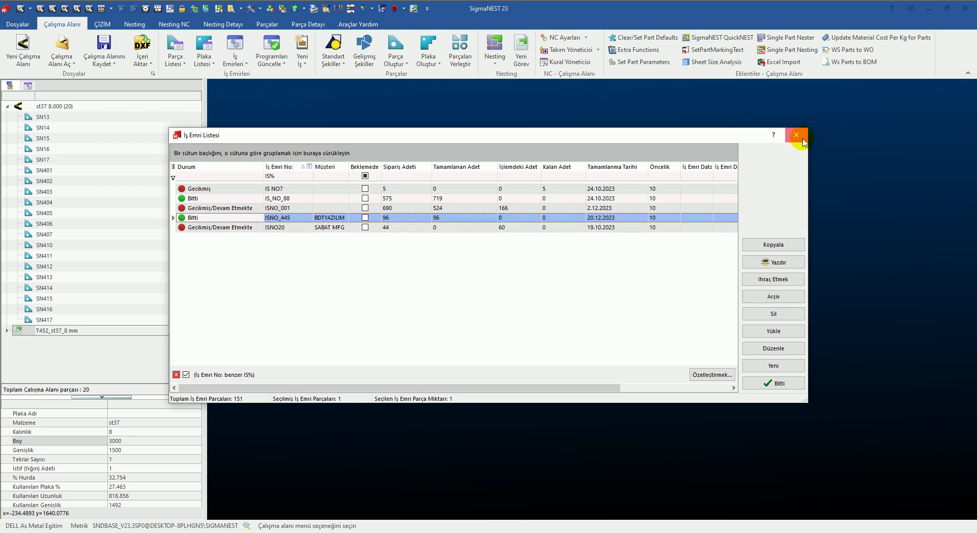
click(777, 384)
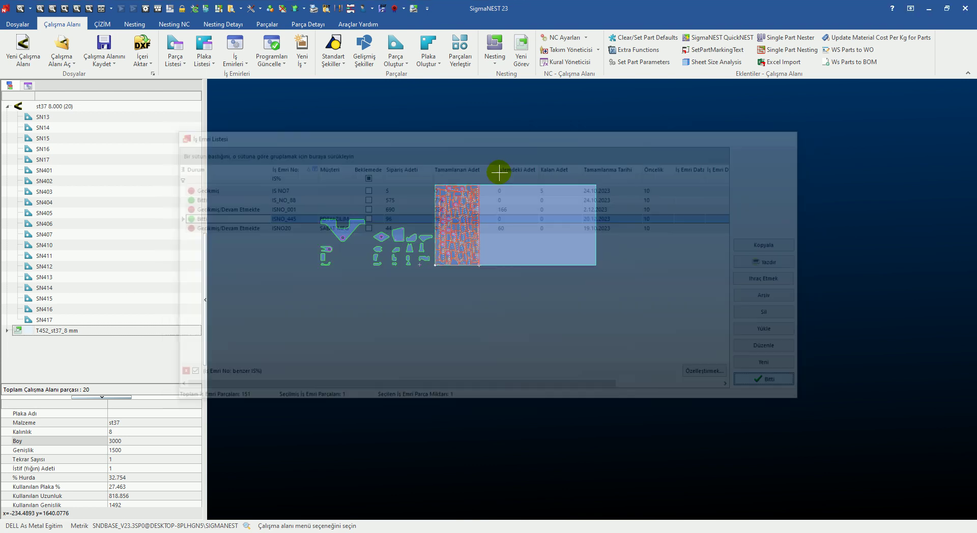
Open the archived work orders, select ISNO_444, and view its parts grouped by program
click(234, 60)
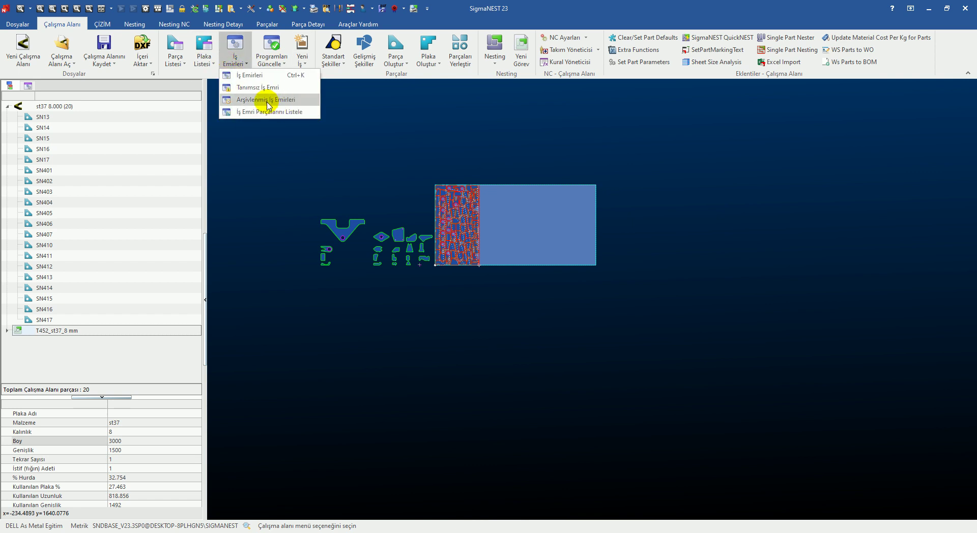
click(284, 103)
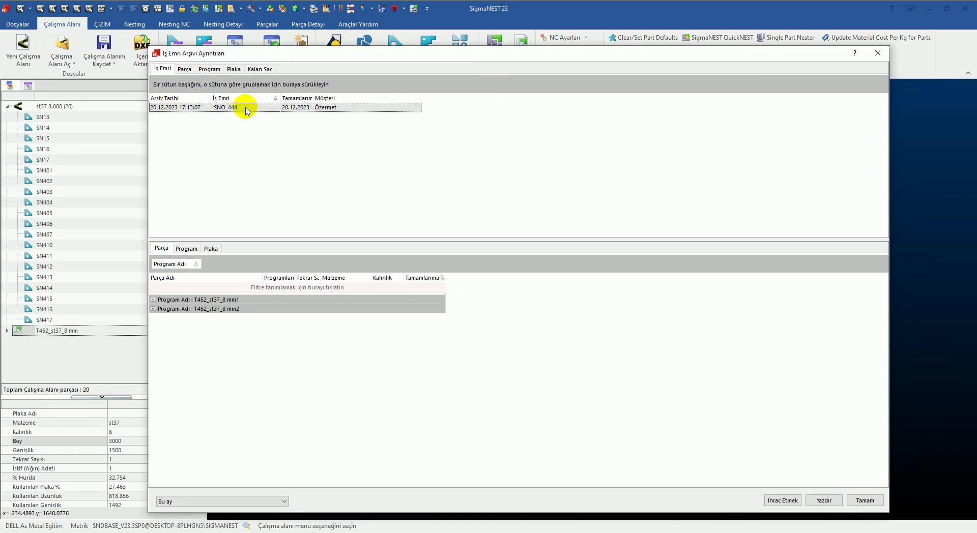
mouse_move(238, 97)
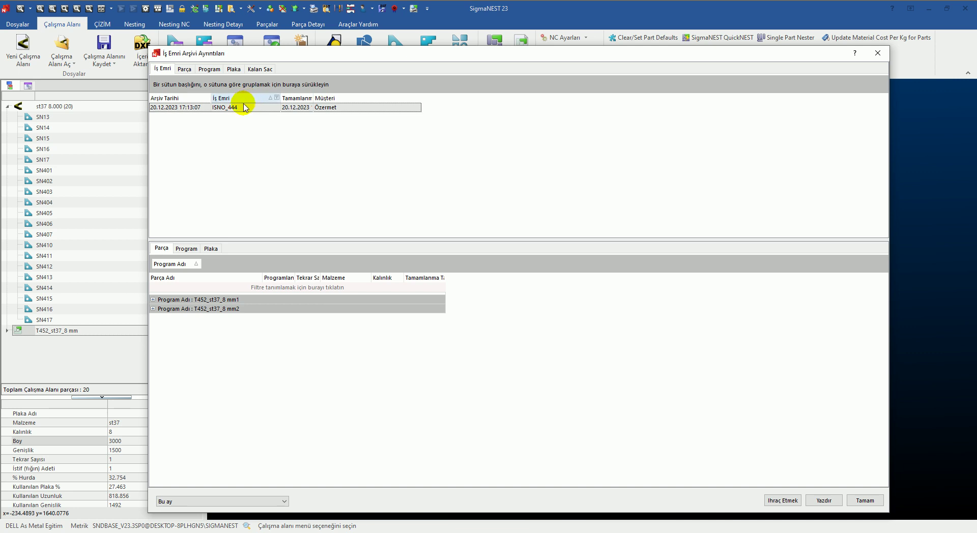
click(240, 107)
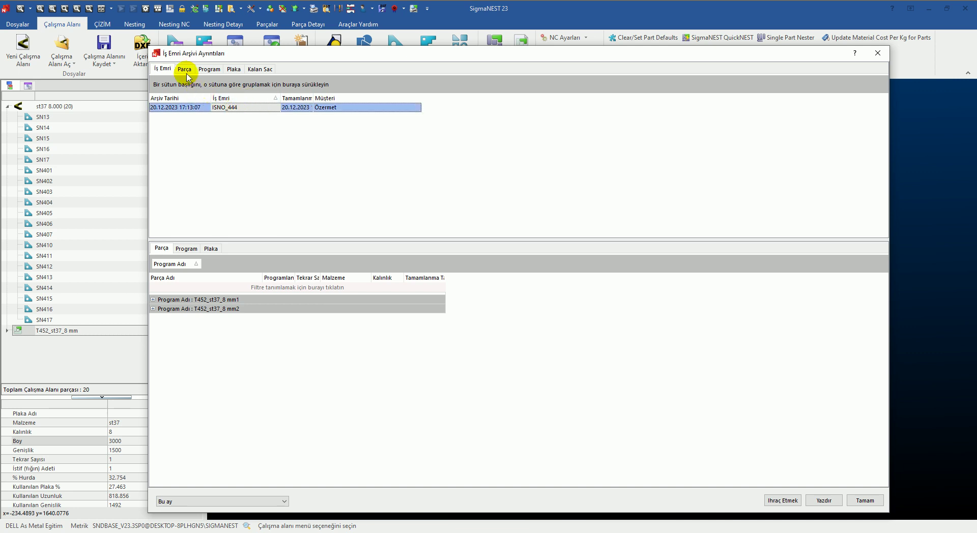
click(184, 69)
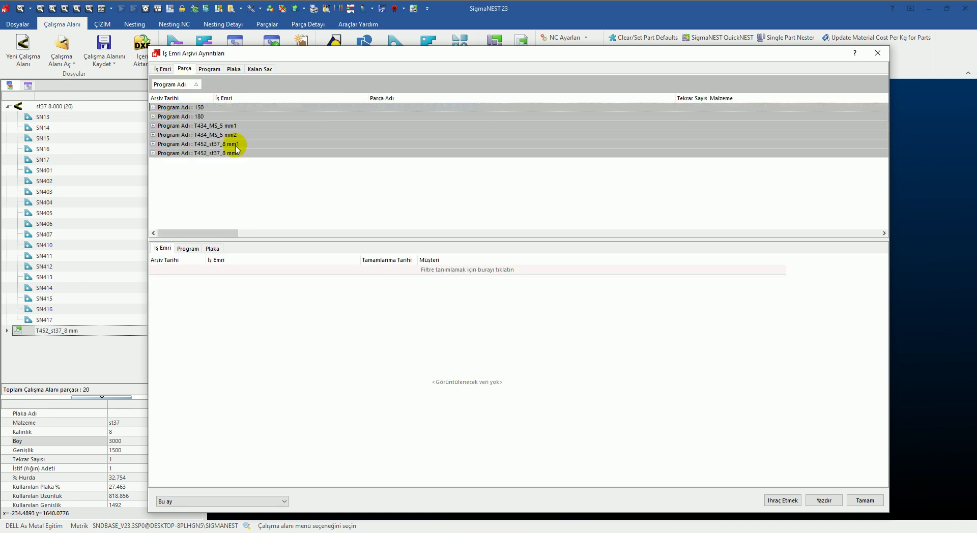
click(215, 153)
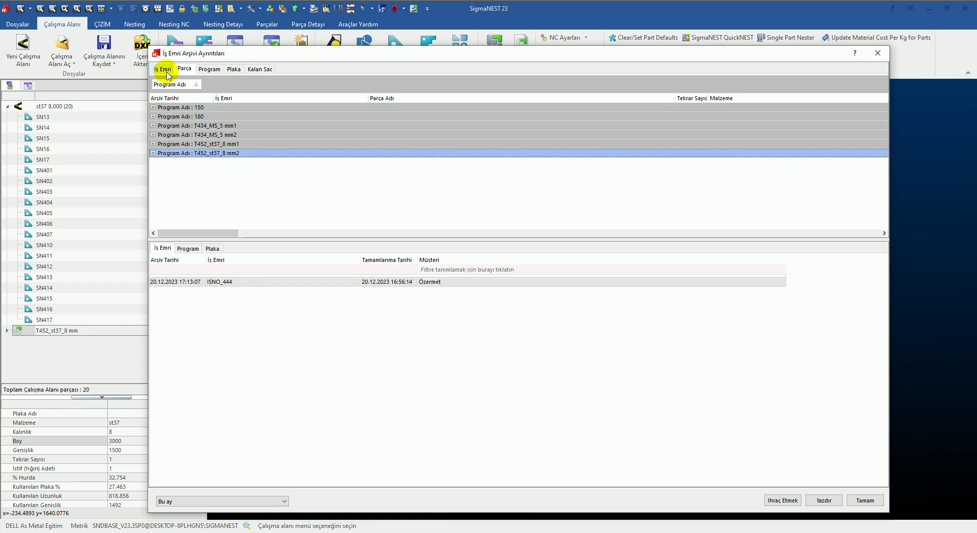
mouse_move(173, 85)
mouse_down()
mouse_move(228, 108)
mouse_move(229, 98)
mouse_up()
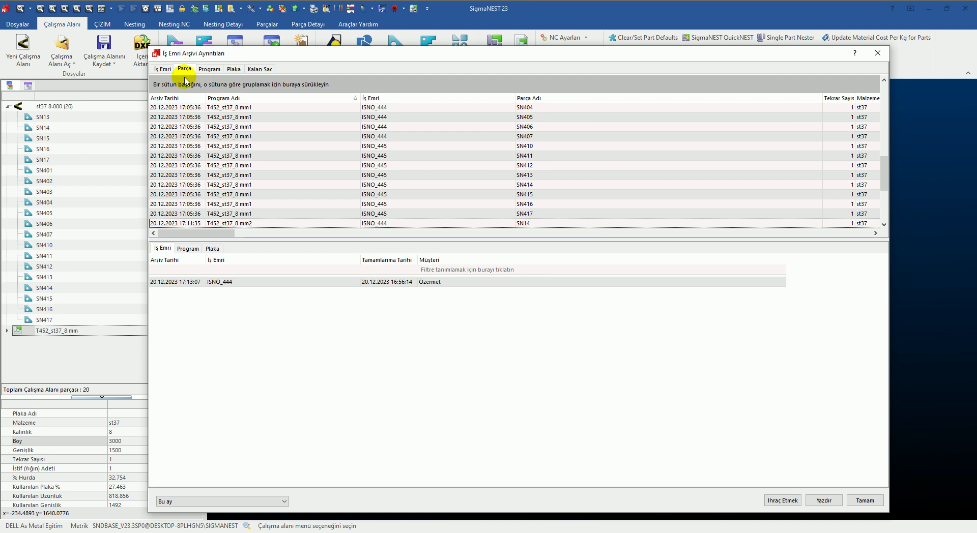
scroll(330, 114, up, 5)
scroll(371, 104, up, 5)
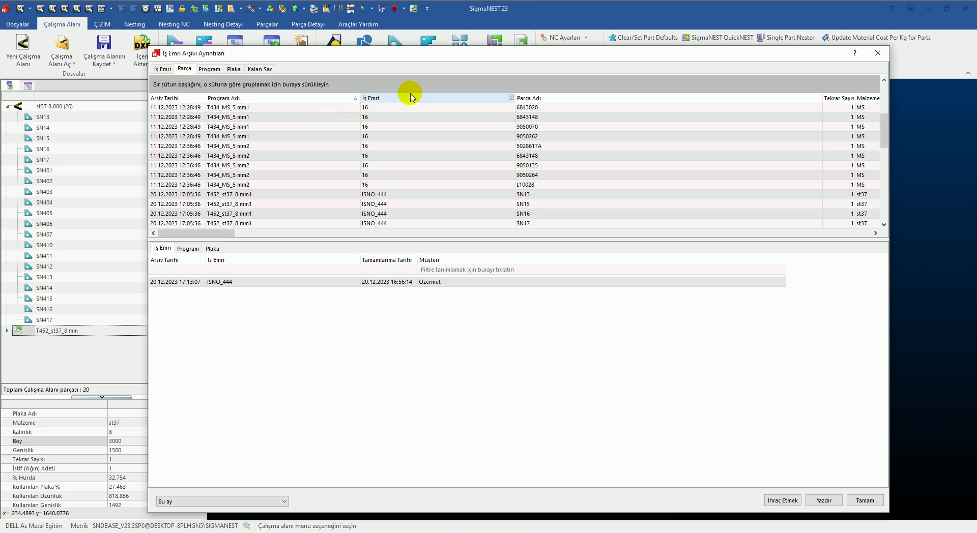
scroll(402, 91, up, 5)
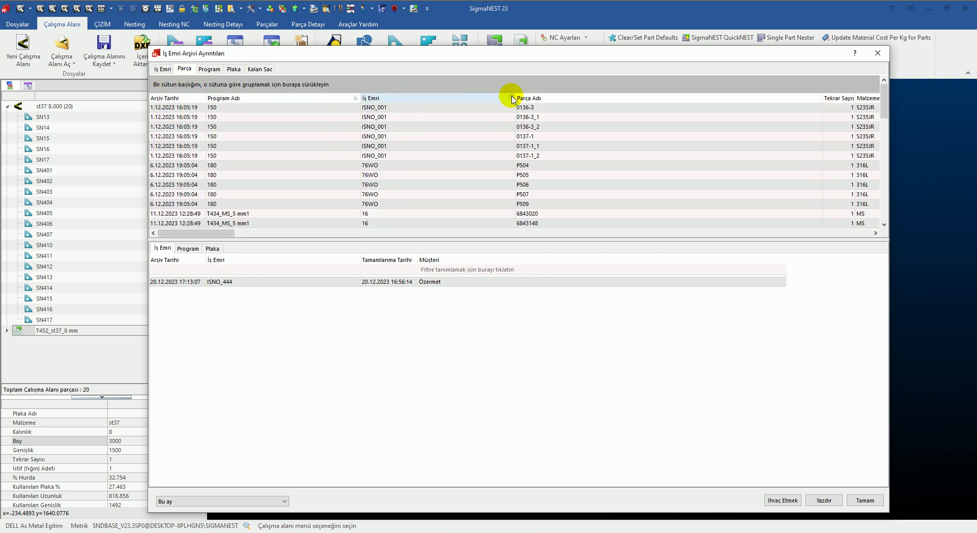
Filter the İş Emri column to ISNO_444 and review its part rows down to SN406
click(510, 97)
click(399, 148)
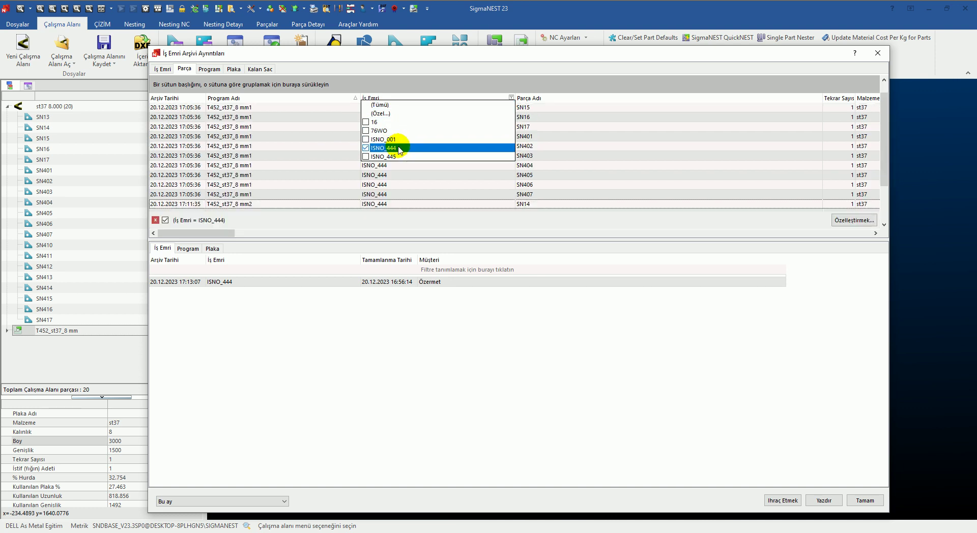
click(272, 117)
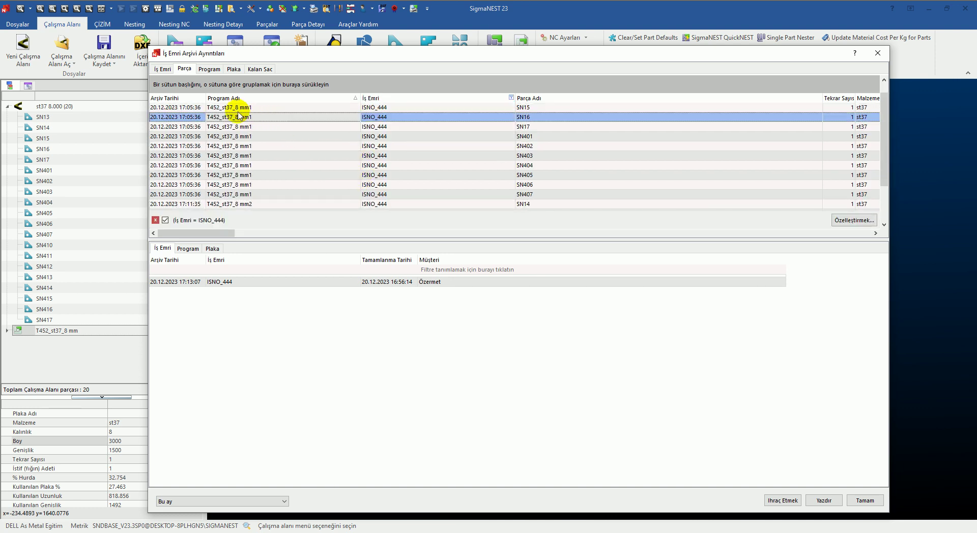
drag(240, 118, 325, 175)
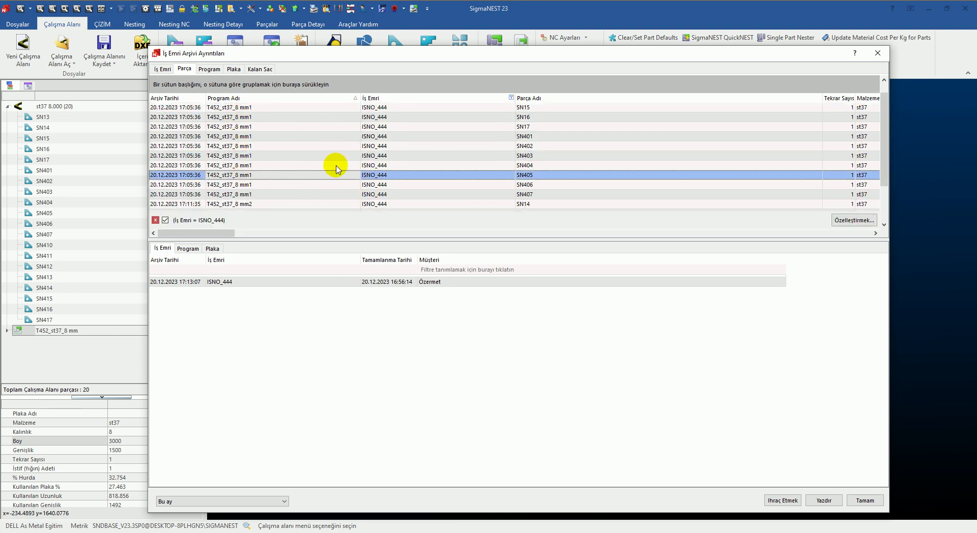
drag(538, 112, 539, 184)
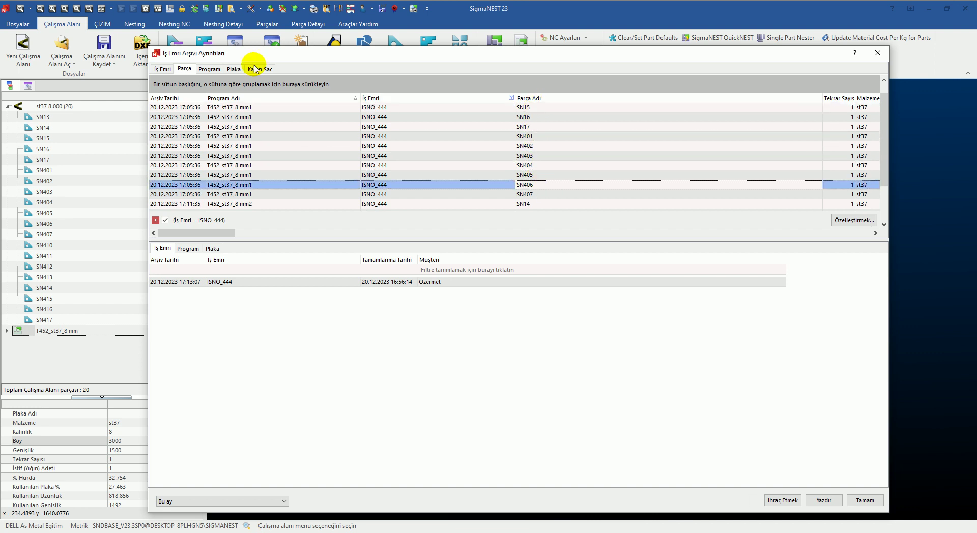
Review the archived programs list, checking the program name filter without applying it
click(208, 70)
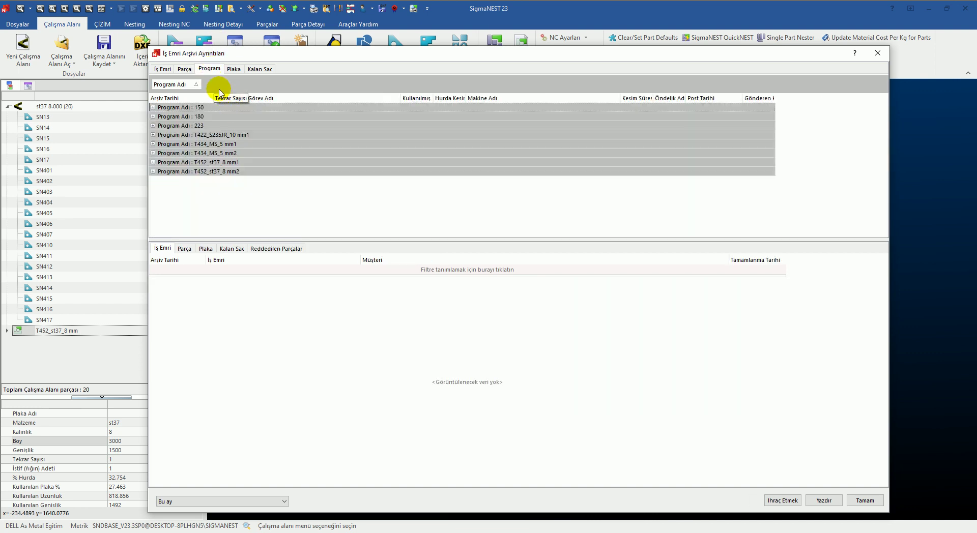
drag(189, 91, 199, 89)
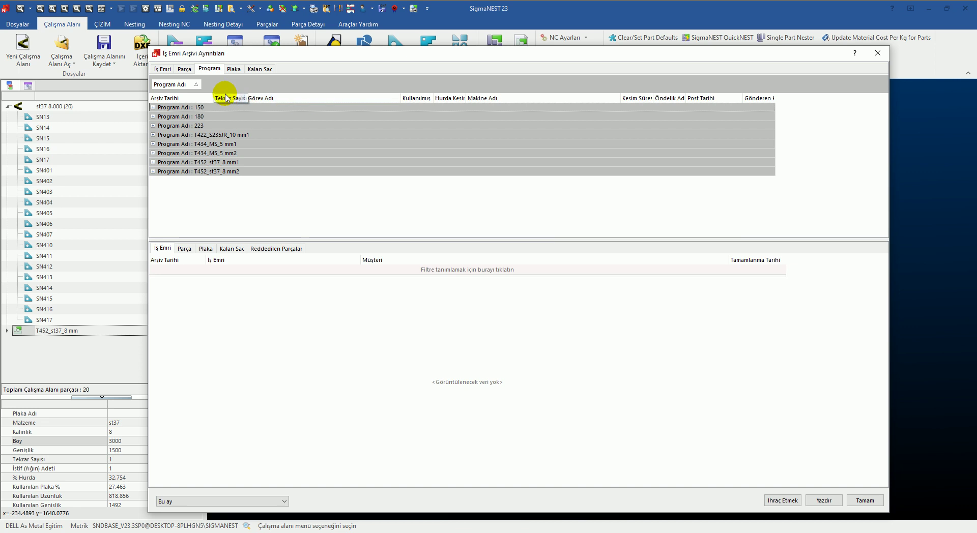
click(197, 87)
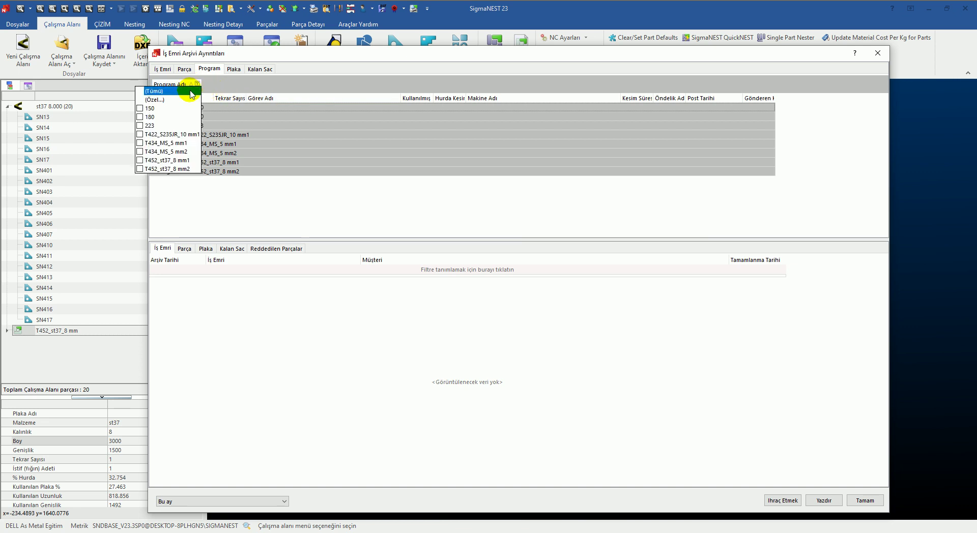
click(237, 203)
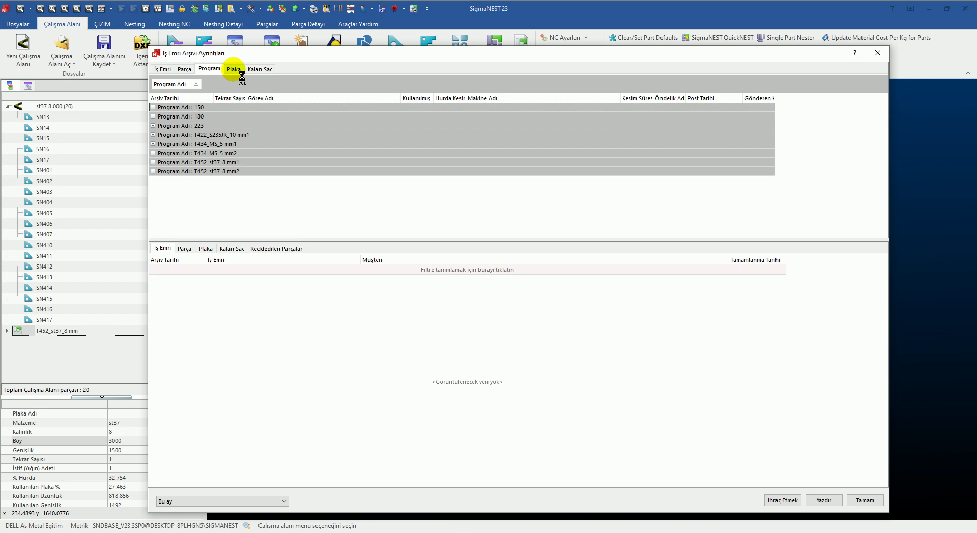
Check the archived plates, expanding T422_S235JR_10 mm1 and selecting plate ARMA_KONTROL_PLK_001
click(235, 69)
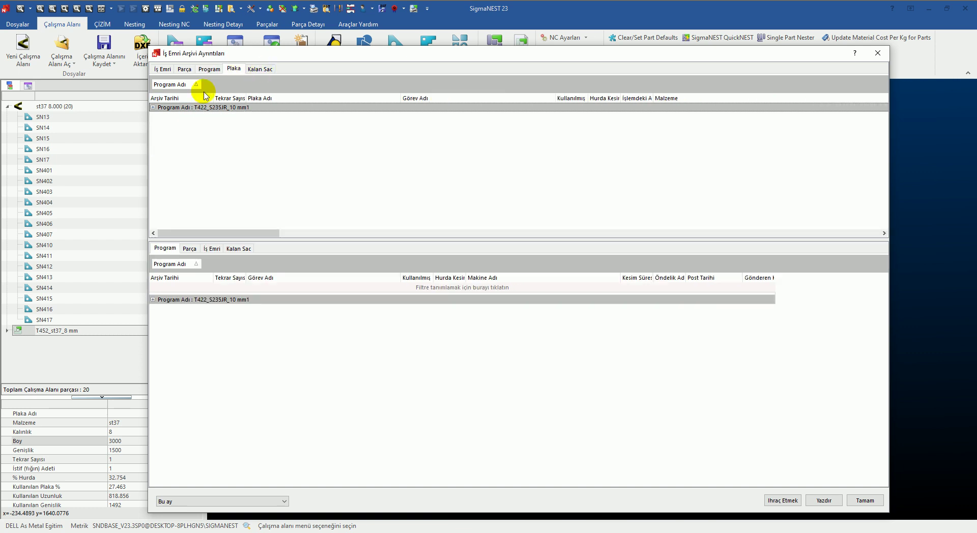
click(153, 107)
click(195, 118)
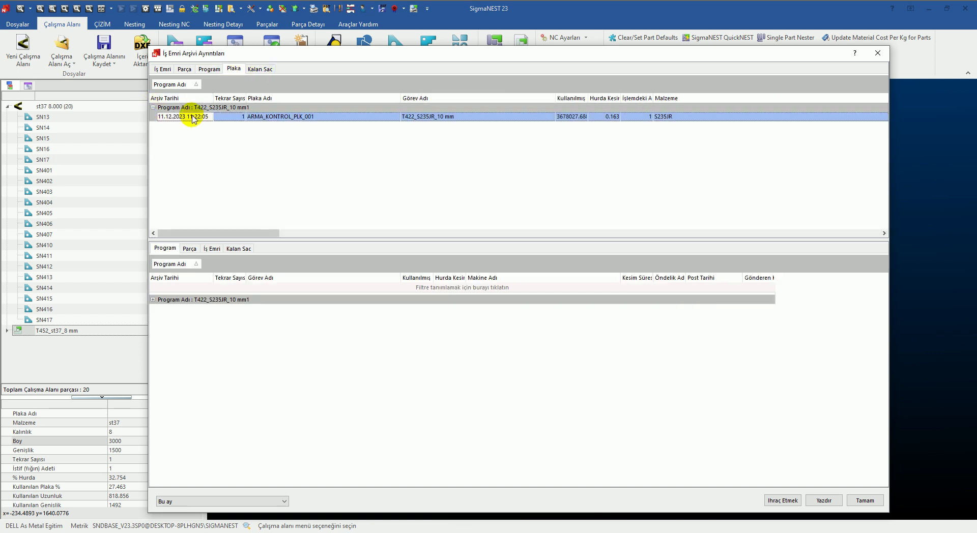
Among the archived remnants, expand T452_st37_8 mm2 and select remnant S8008
click(260, 70)
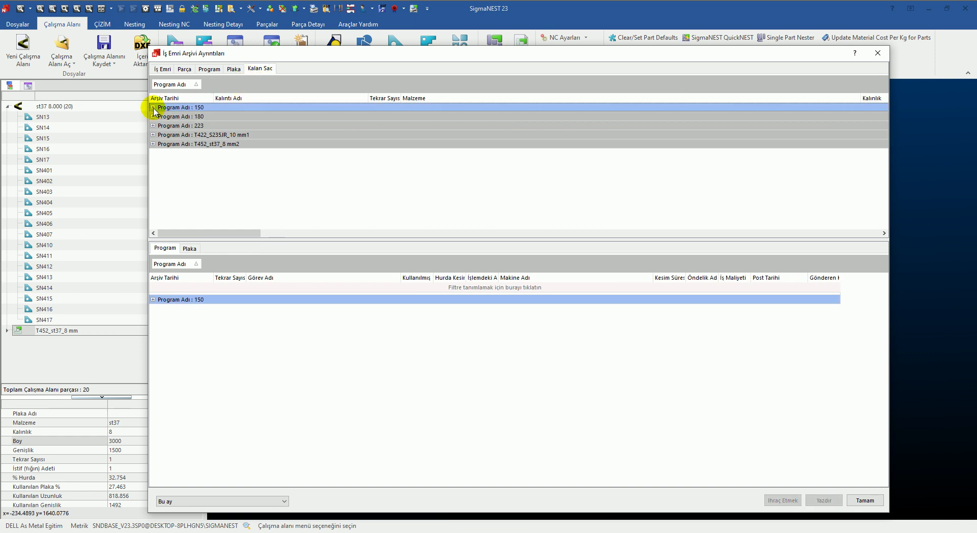
double_click(198, 144)
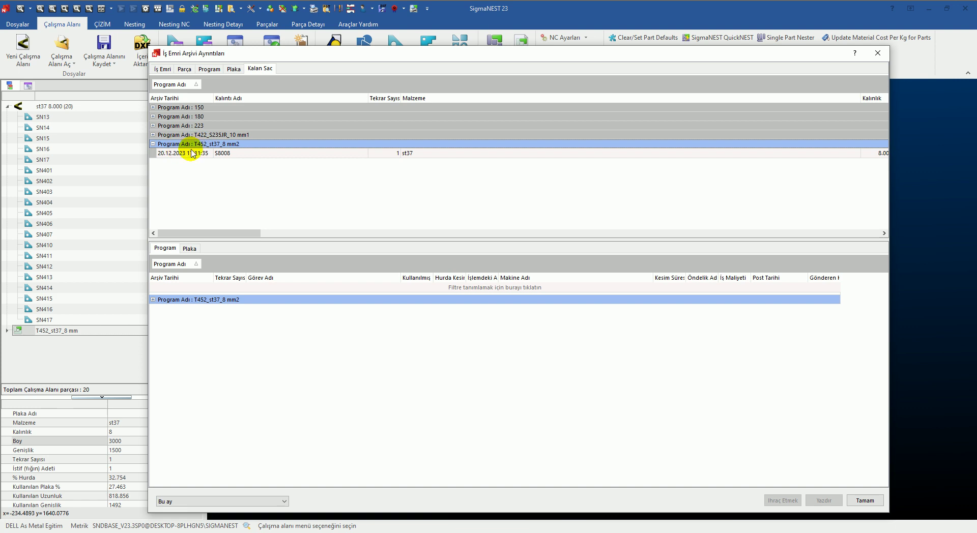
click(194, 153)
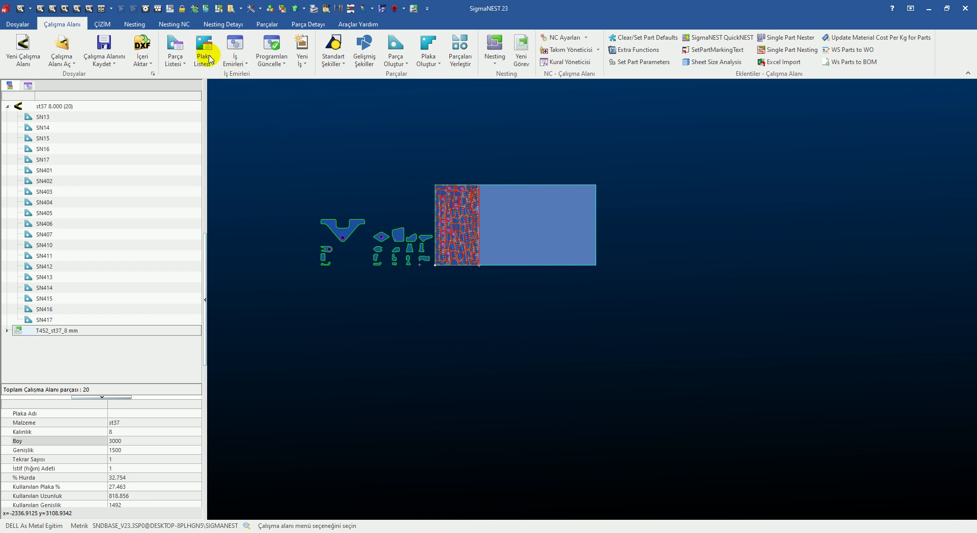
click(209, 60)
click(213, 75)
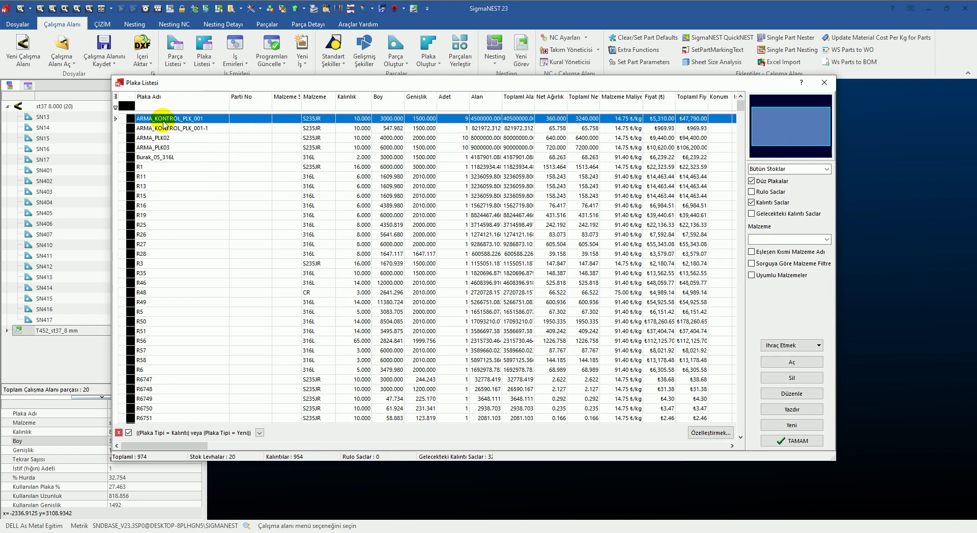
click(146, 106)
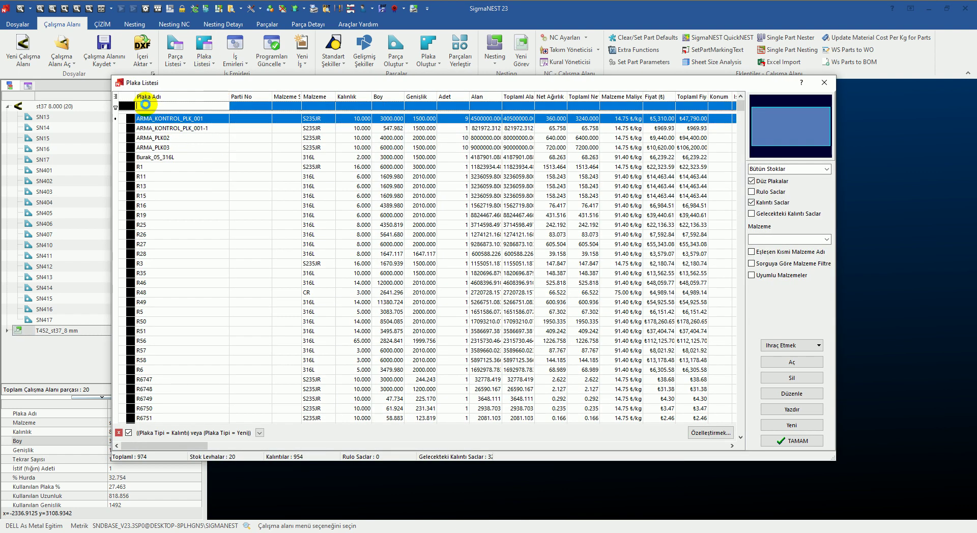
text(S8)
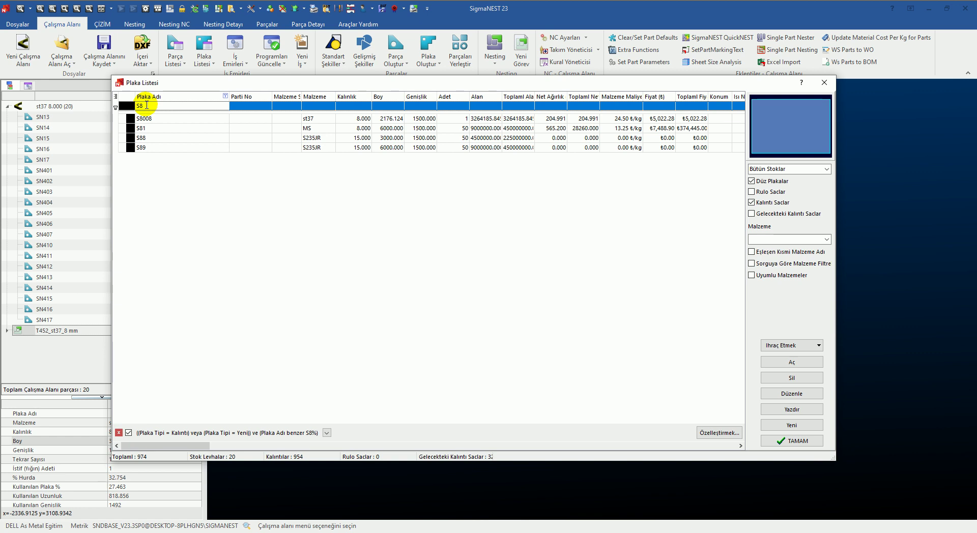
click(160, 121)
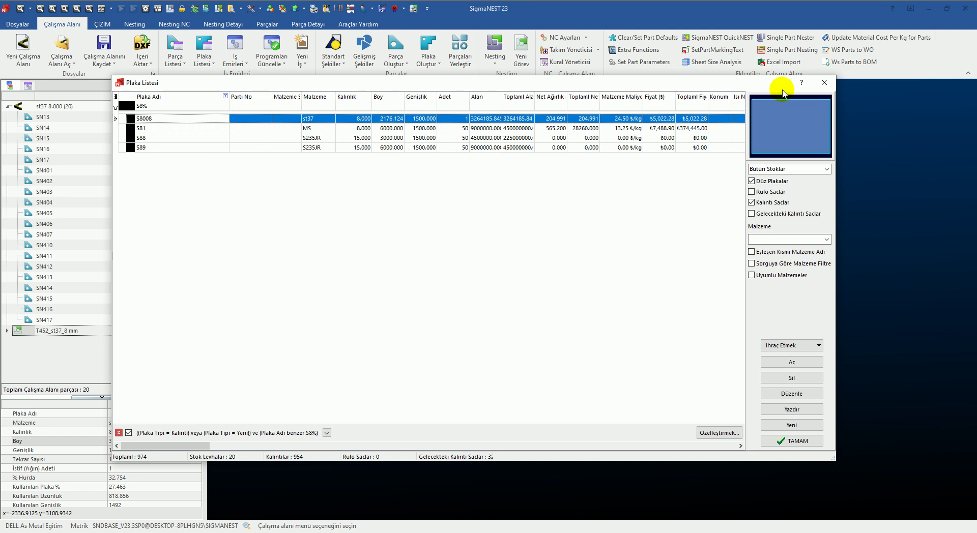
double_click(763, 205)
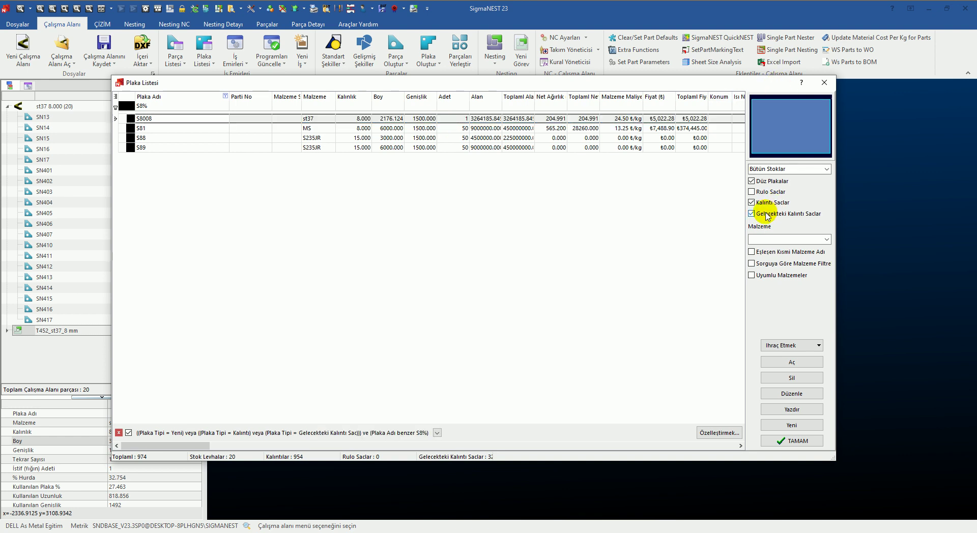
click(825, 83)
scroll(468, 163, up, 1)
scroll(464, 174, down, 1)
scroll(473, 157, up, 1)
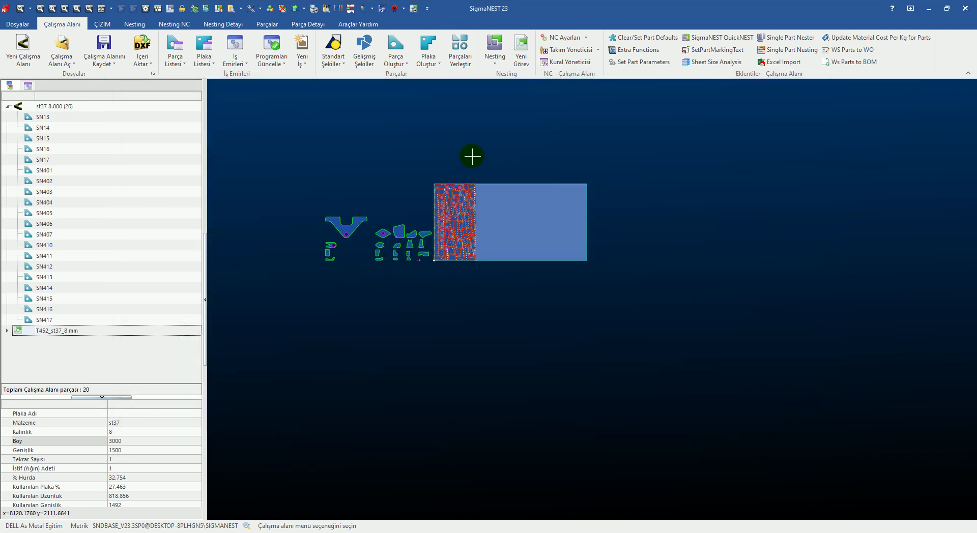